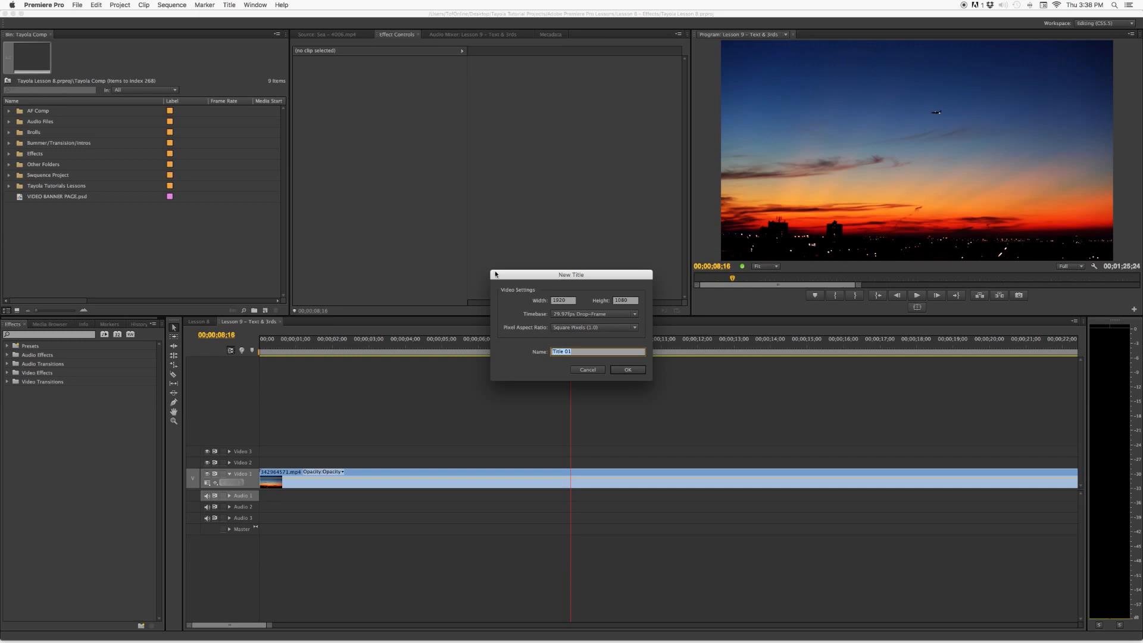
Create a 1920 x 1080 title named Title 01 and enlarge its title editing window.
{"action": "left_click_drag", "start_coordinate": [495, 273], "coordinate": [376, 194]}
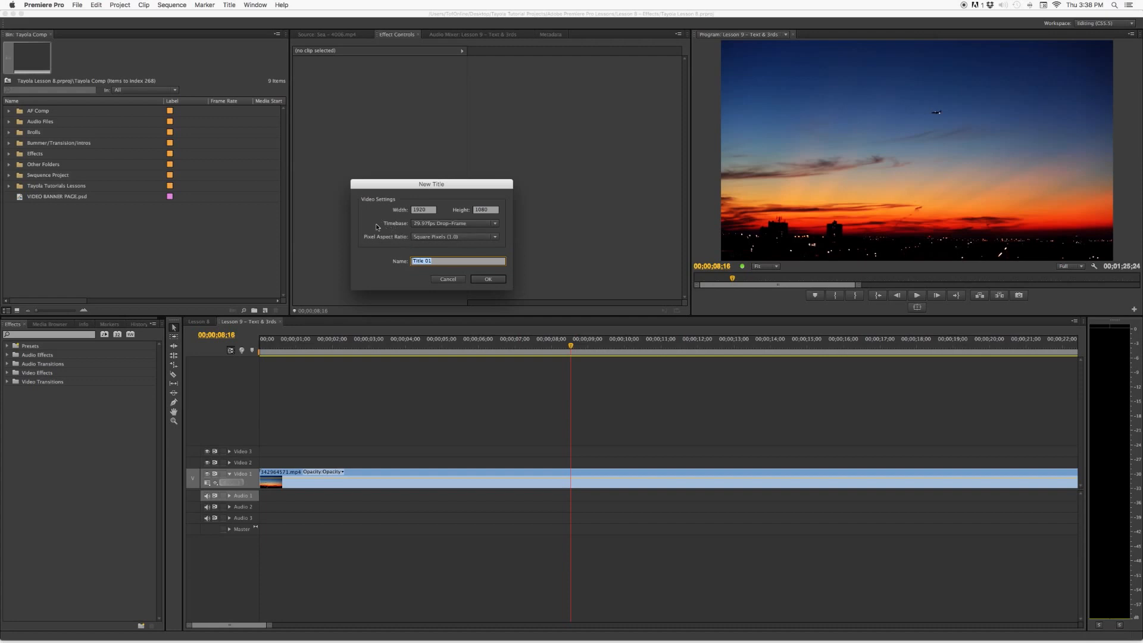
{"action": "left_click", "coordinate": [488, 280]}
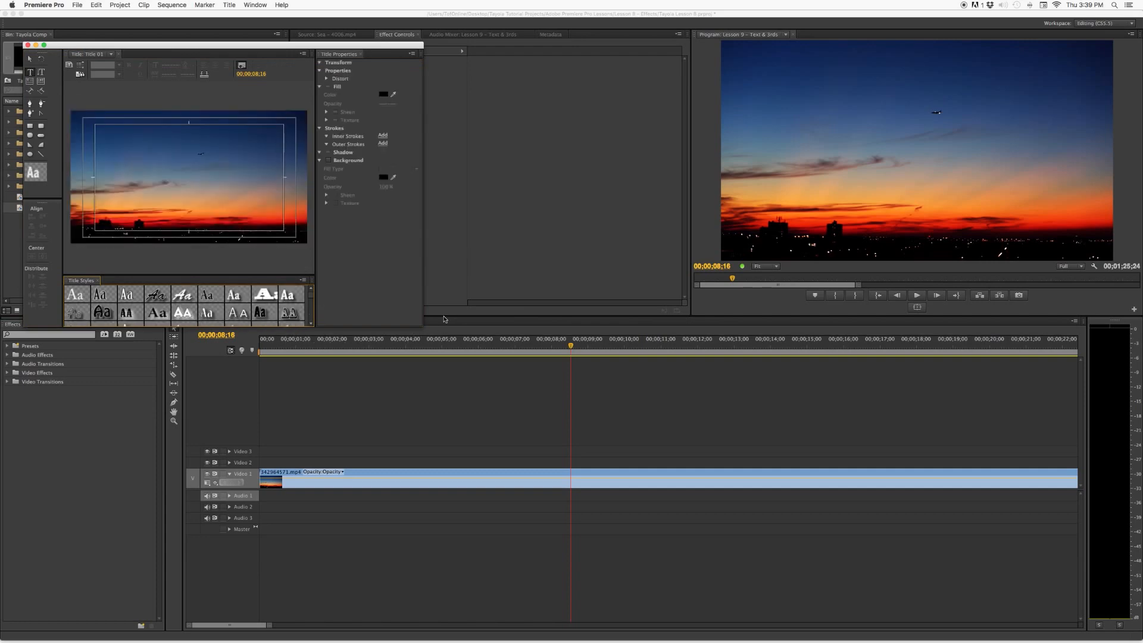
{"action": "left_click_drag", "start_coordinate": [422, 327], "coordinate": [753, 539]}
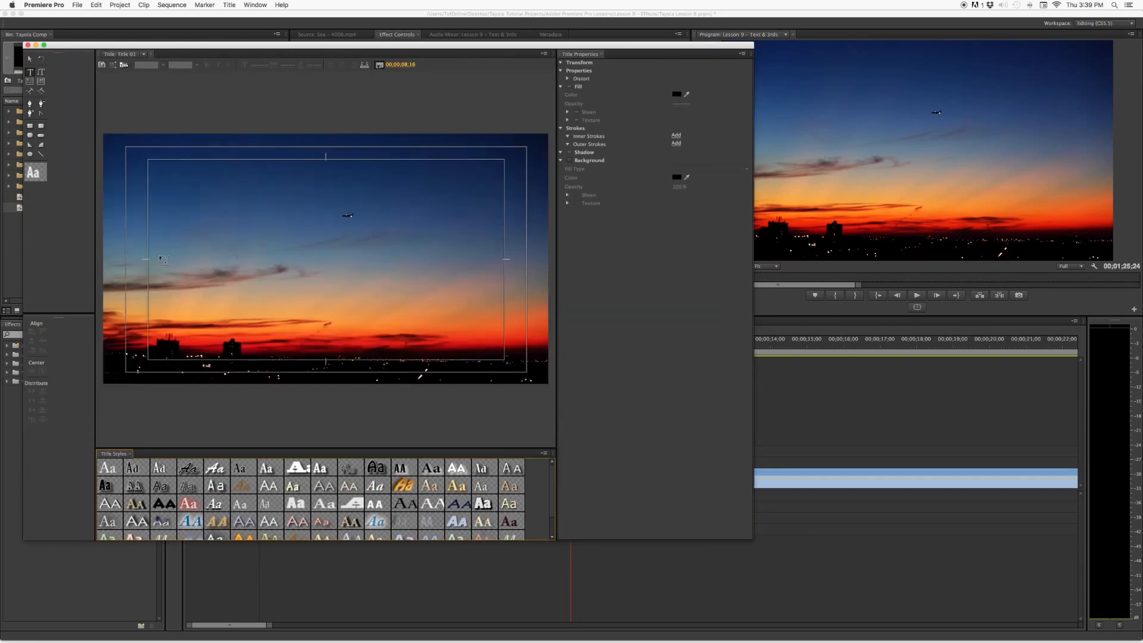
Minimize the title window to set the sequence playhead to 00;00;04;24, and restore the title window.
{"action": "left_click", "coordinate": [36, 47]}
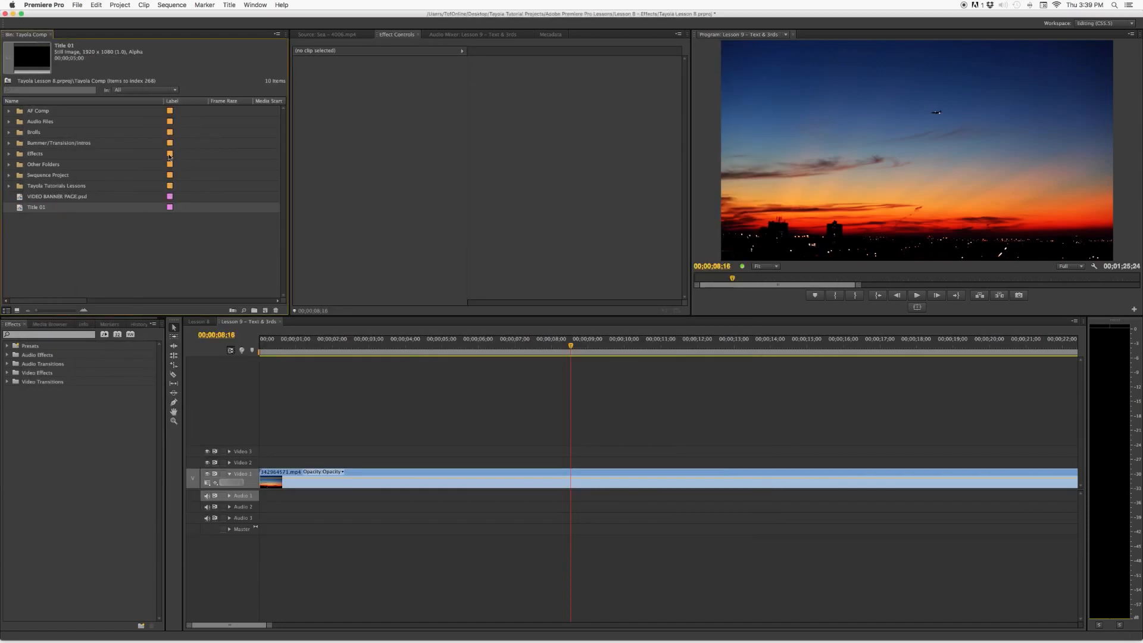
{"action": "left_click_drag", "start_coordinate": [569, 349], "coordinate": [434, 350]}
{"action": "mouse_move", "coordinate": [688, 631]}
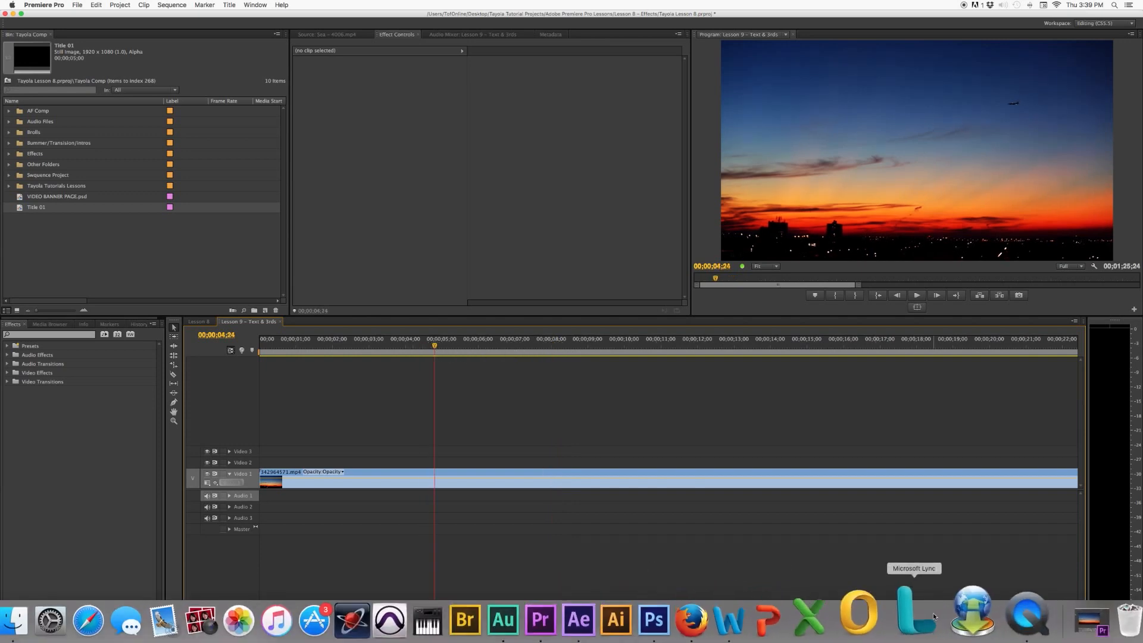
{"action": "left_click", "coordinate": [1046, 614]}
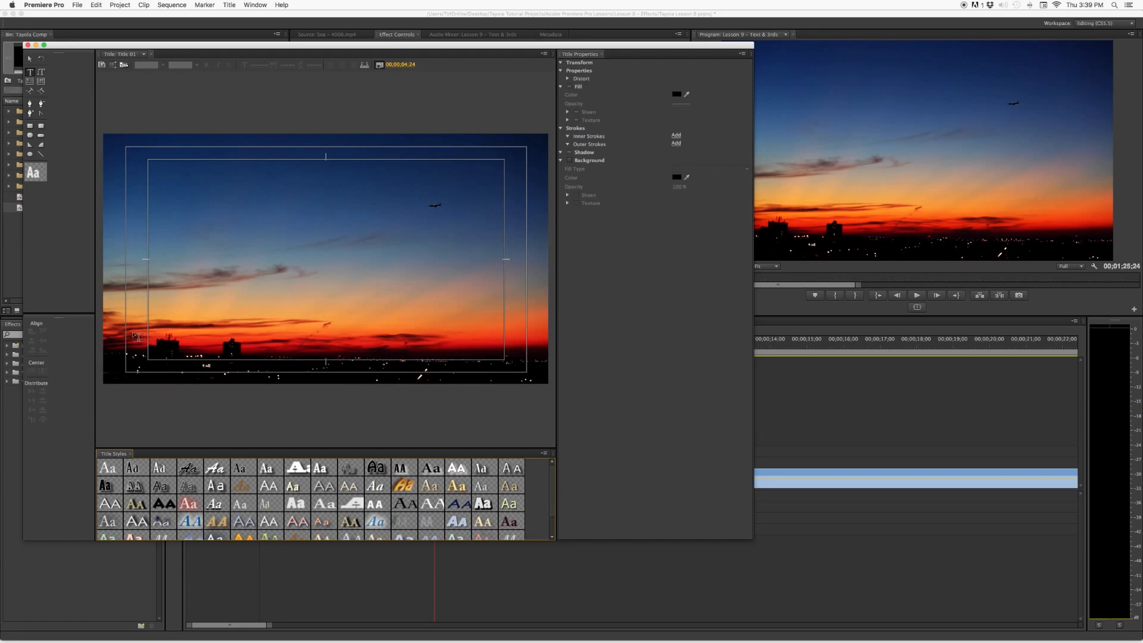
Add the horizontal text "Skyline" in the left half of the title frame.
{"action": "left_click", "coordinate": [176, 268]}
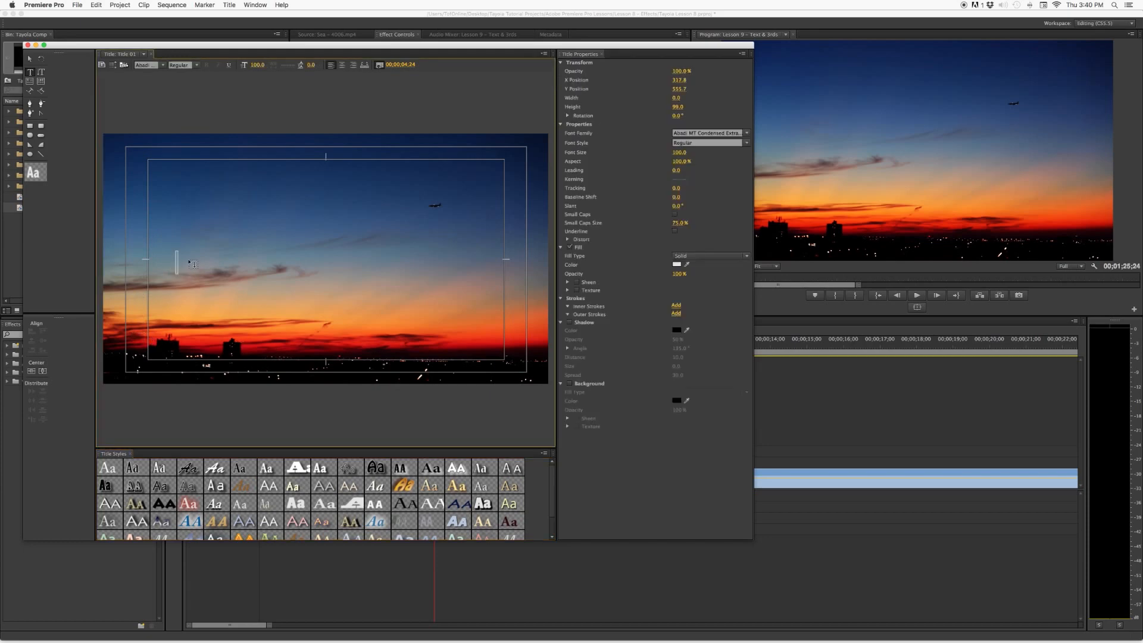
{"action": "type", "text": "Sky"}
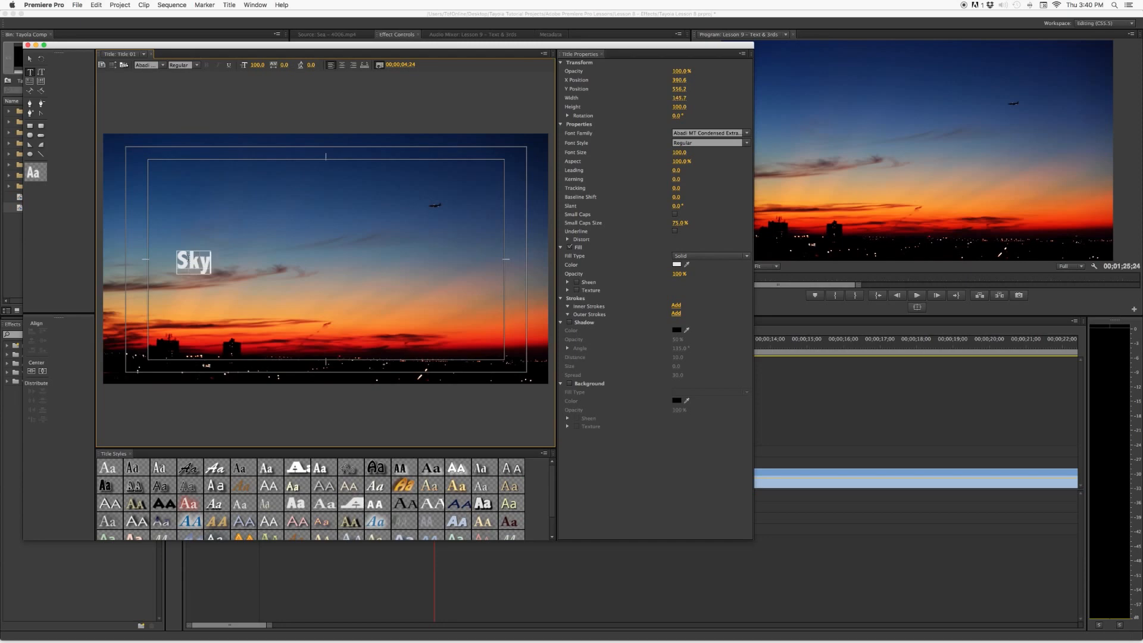
{"action": "type", "text": "line"}
{"action": "left_click", "coordinate": [209, 262]}
Save the project, and turn the title's background video off and back on.
{"action": "key", "text": "super+s"}
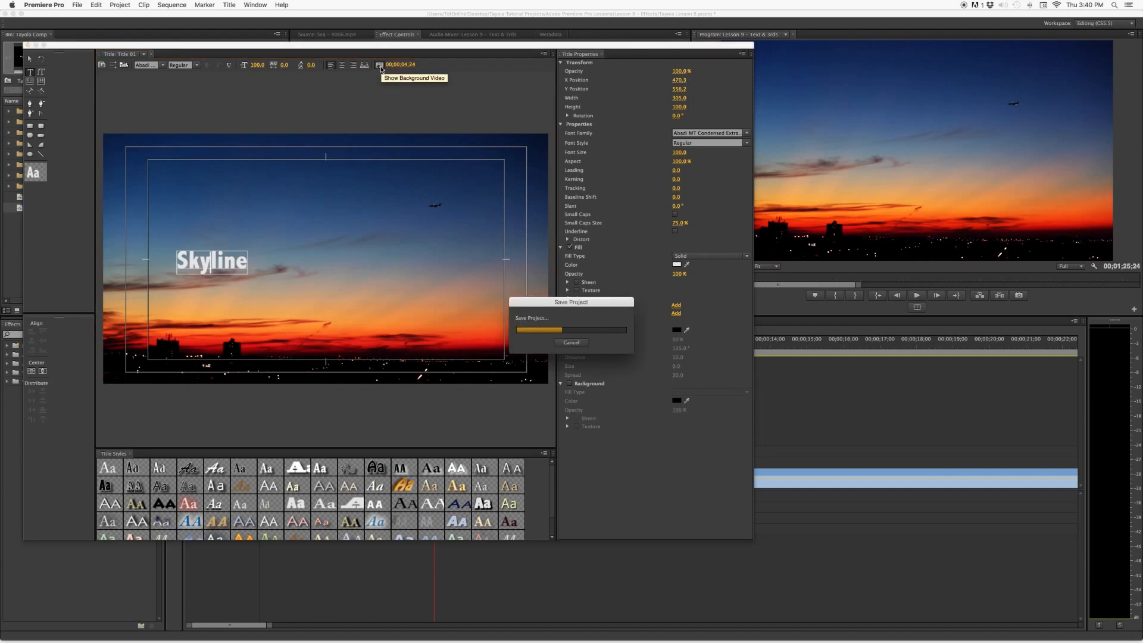
{"action": "left_click", "coordinate": [380, 68]}
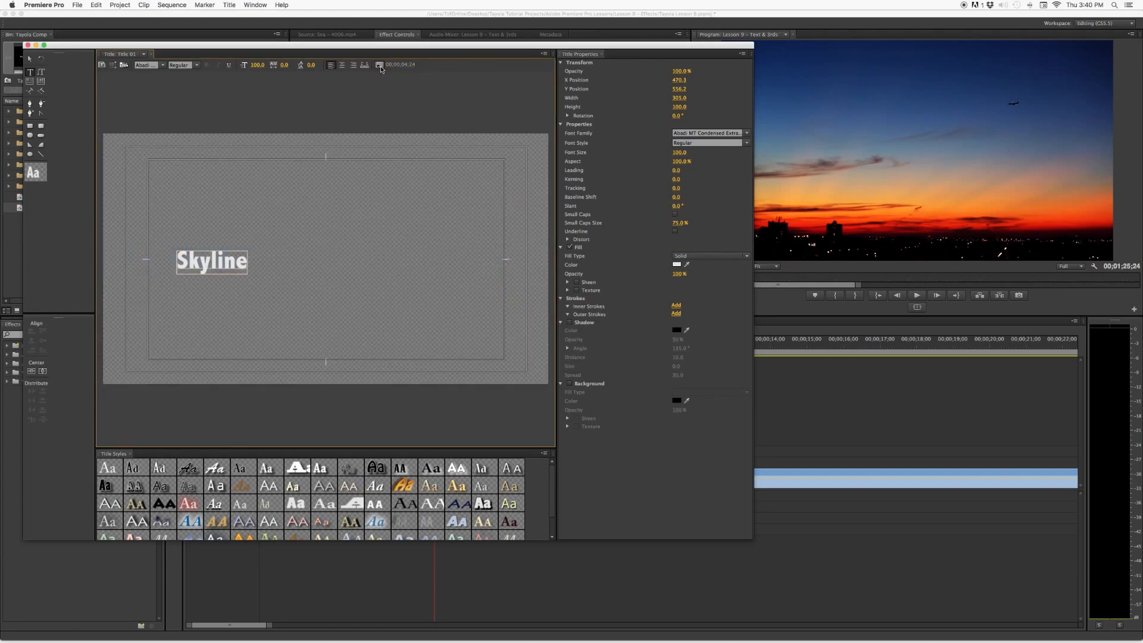
{"action": "left_click", "coordinate": [381, 68]}
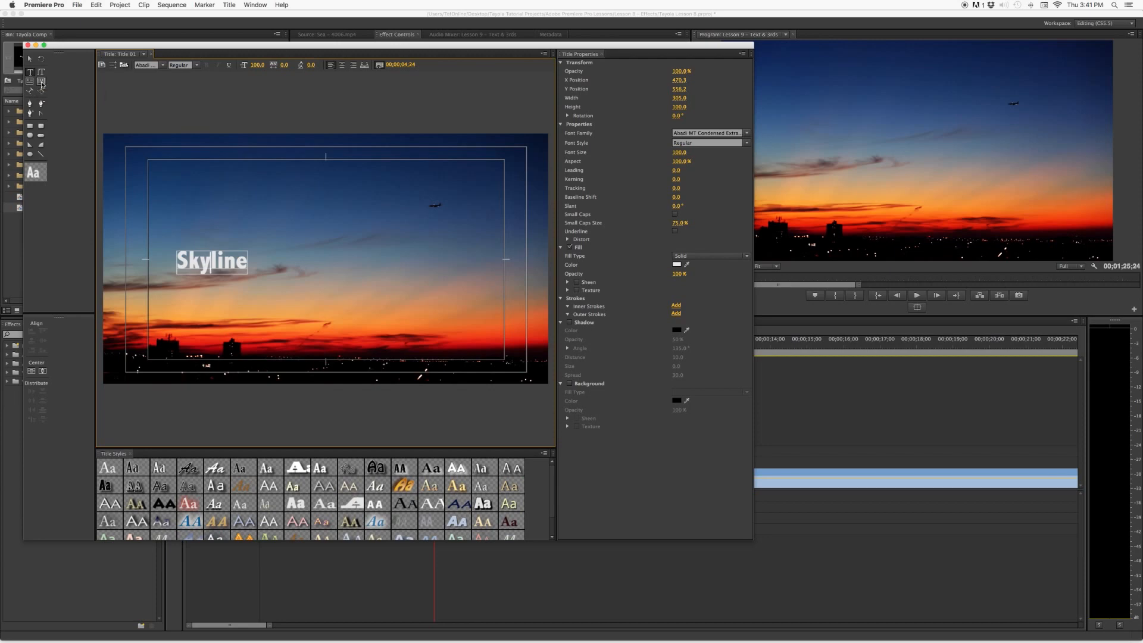
Try a vertical area-type text reading "skyline" on the right side of the frame, sized about 643 by 828, and undo it.
{"action": "left_click", "coordinate": [41, 83]}
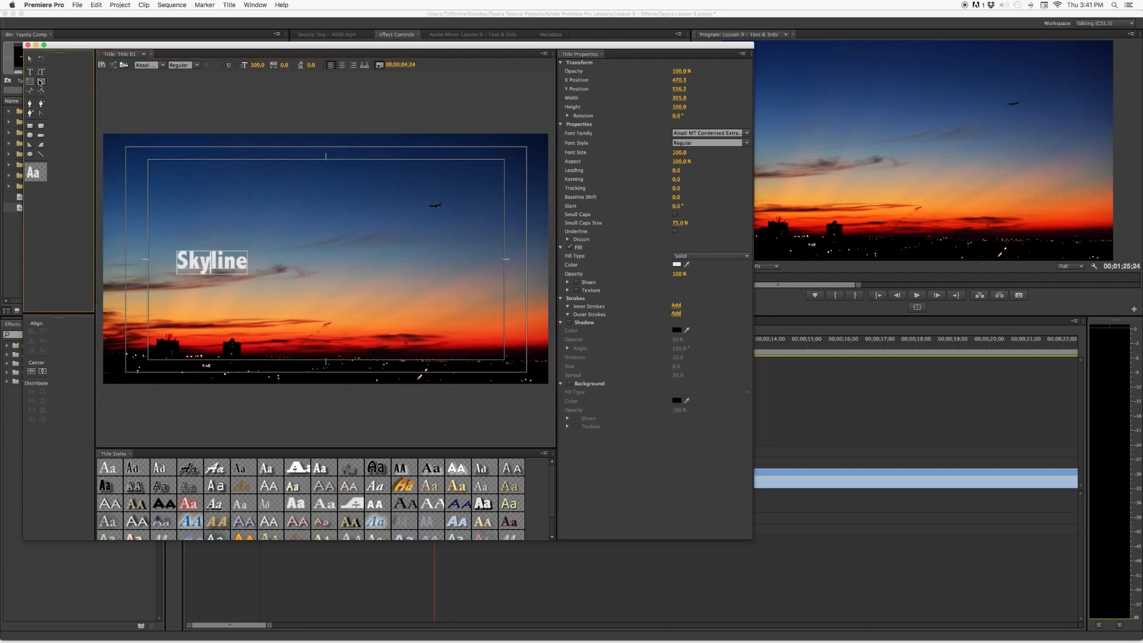
{"action": "mouse_move", "coordinate": [349, 182]}
{"action": "left_mouse_down"}
{"action": "mouse_move", "coordinate": [531, 346]}
{"action": "mouse_move", "coordinate": [486, 311]}
{"action": "left_mouse_up"}
{"action": "left_click", "coordinate": [381, 199]}
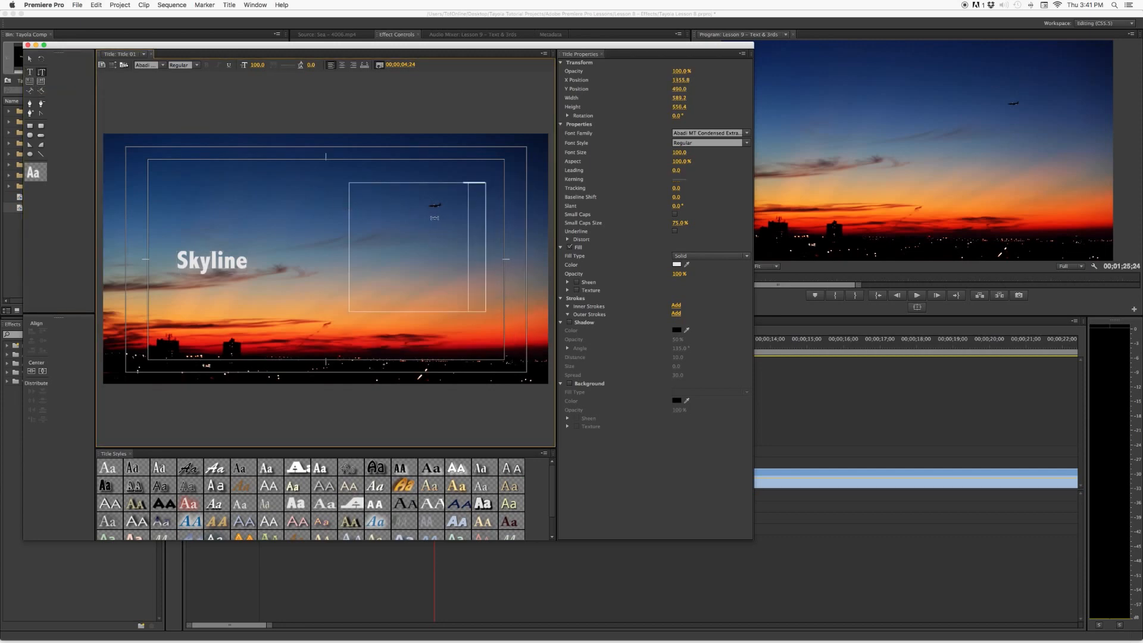
{"action": "type", "text": "Skyline"}
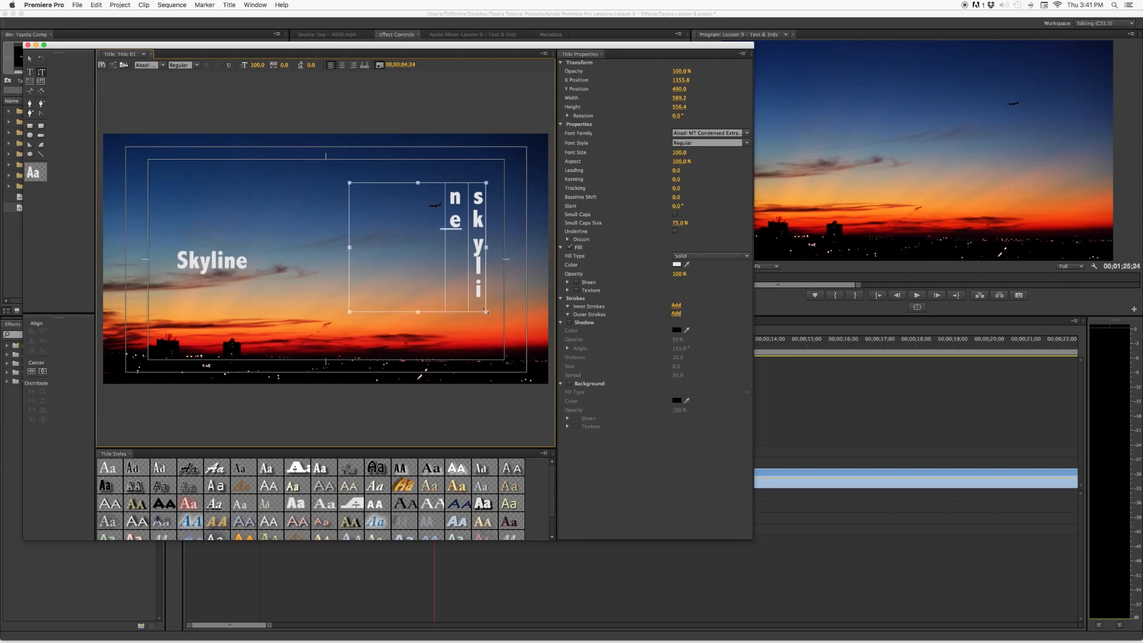
{"action": "left_click_drag", "start_coordinate": [486, 311], "coordinate": [497, 373]}
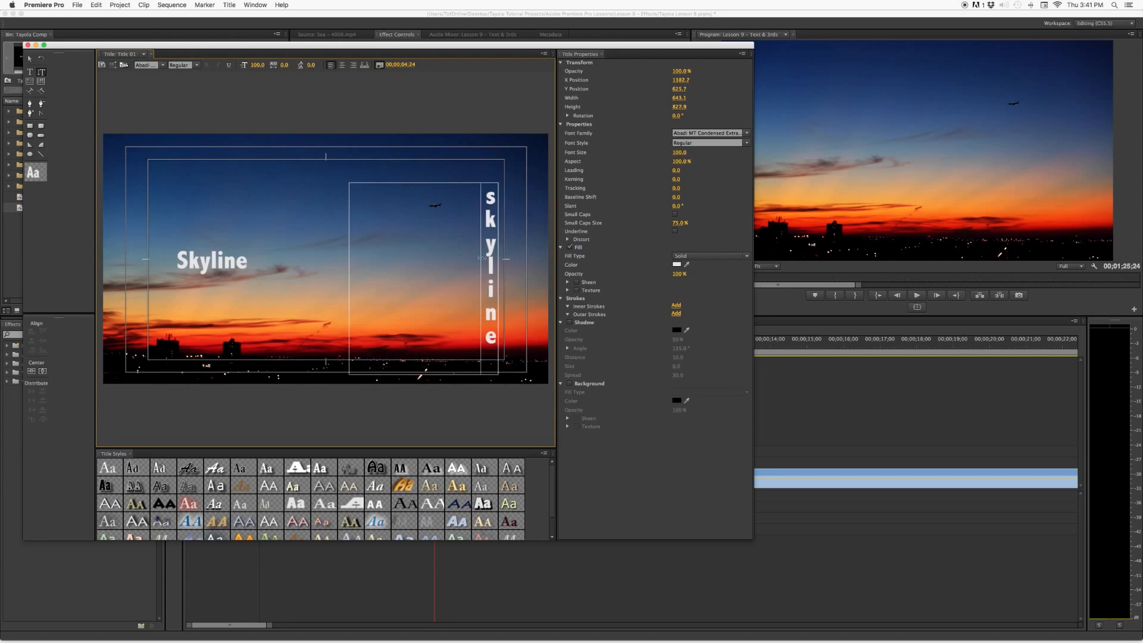
{"action": "left_click_drag", "start_coordinate": [497, 249], "coordinate": [493, 226]}
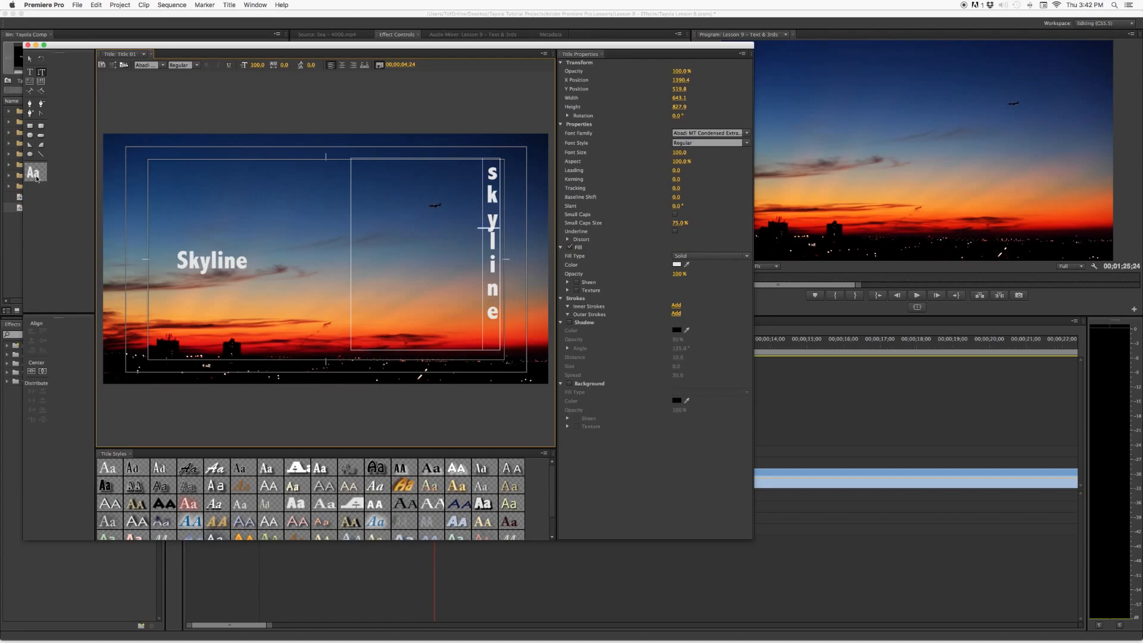
{"action": "key", "text": "super+z"}
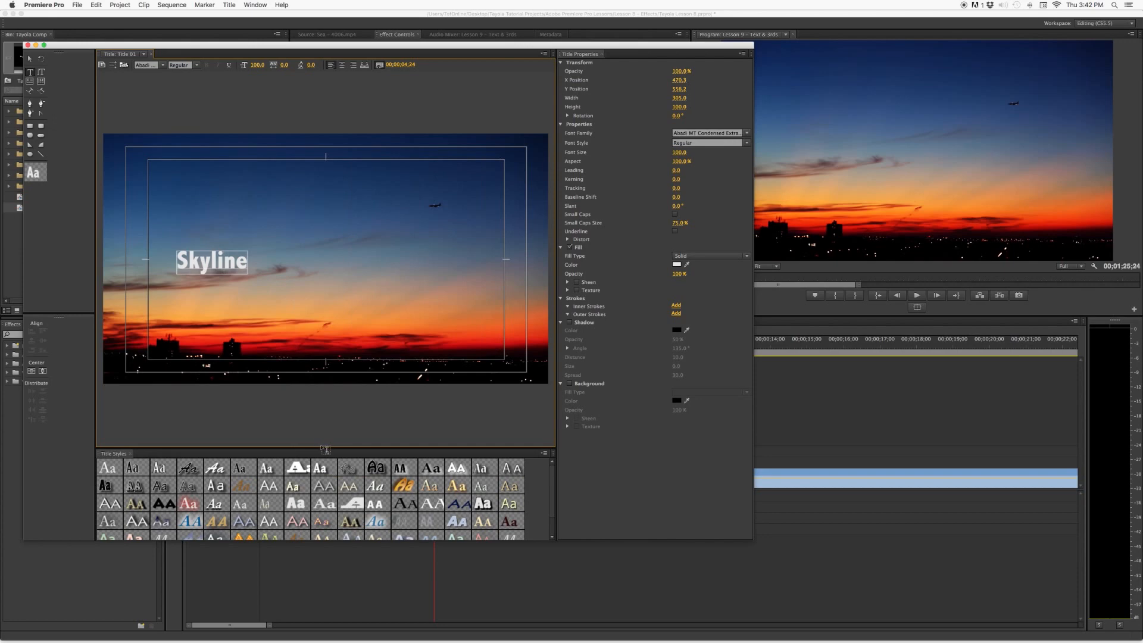
Enlarge the title styles area and apply the plain white Adobe Caslon Pro style to the Skyline text.
{"action": "left_click_drag", "start_coordinate": [325, 448], "coordinate": [321, 361]}
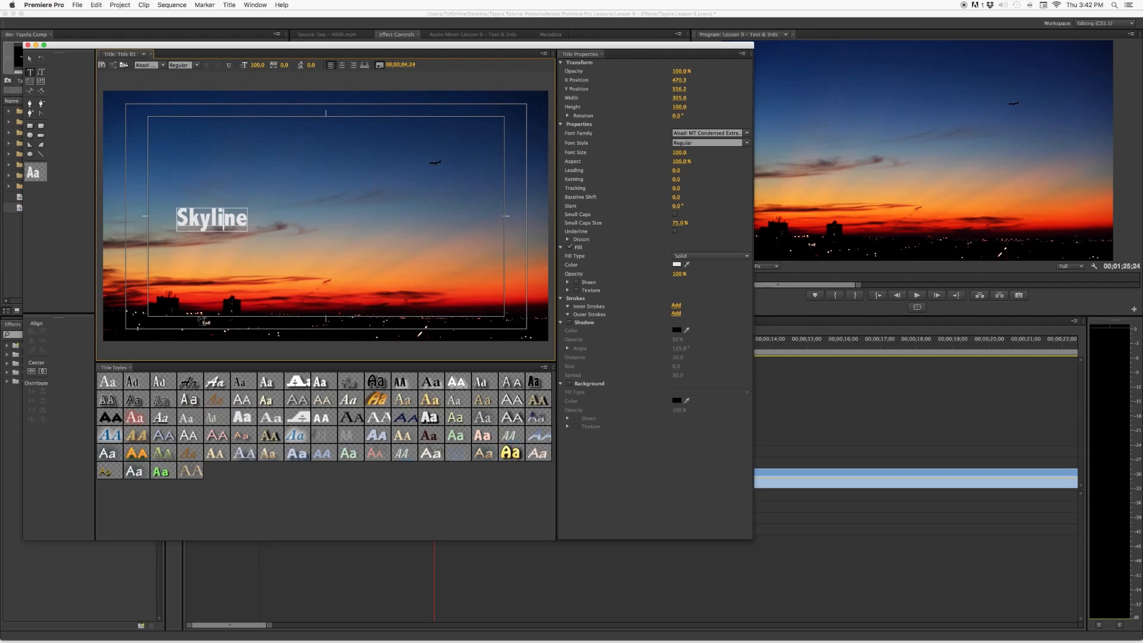
{"action": "left_click", "coordinate": [108, 383]}
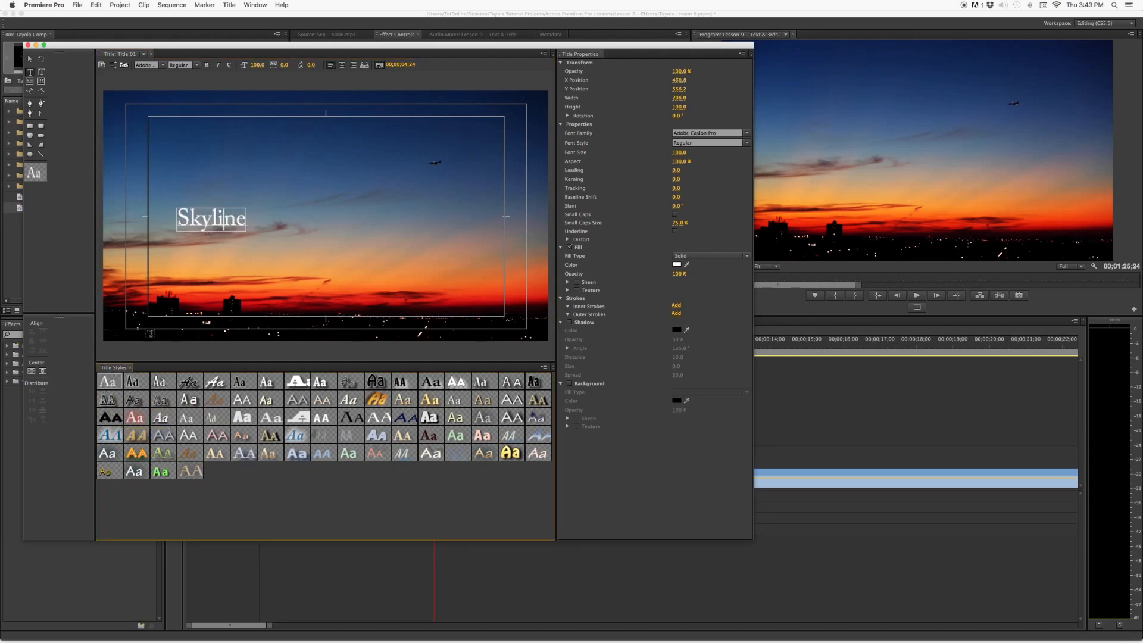
{"action": "left_click", "coordinate": [209, 225]}
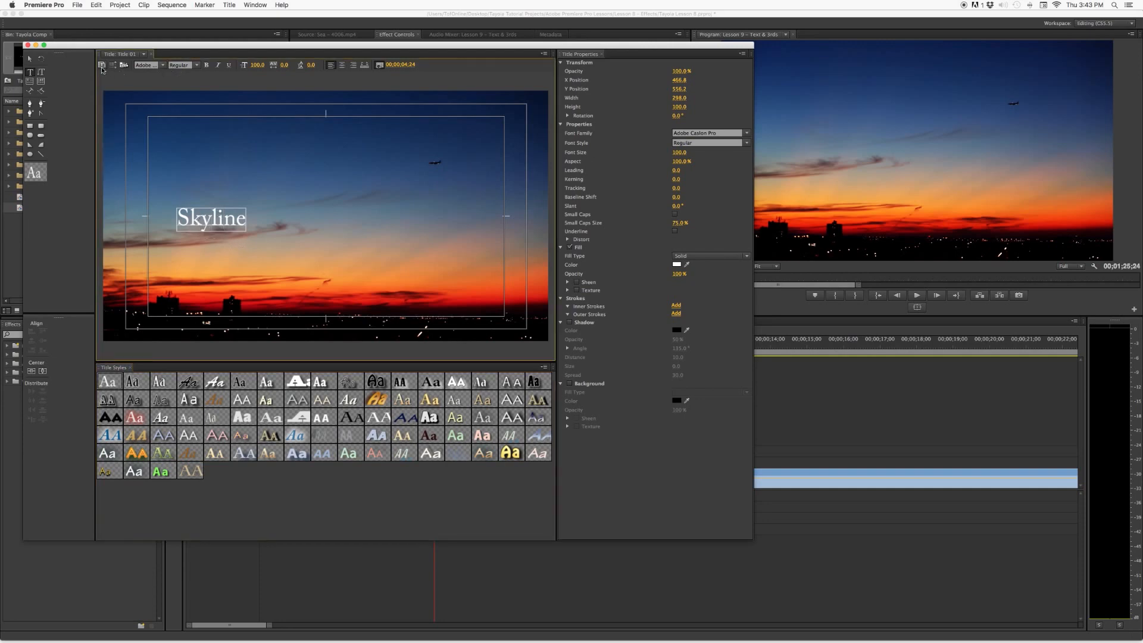
{"action": "left_click", "coordinate": [165, 66]}
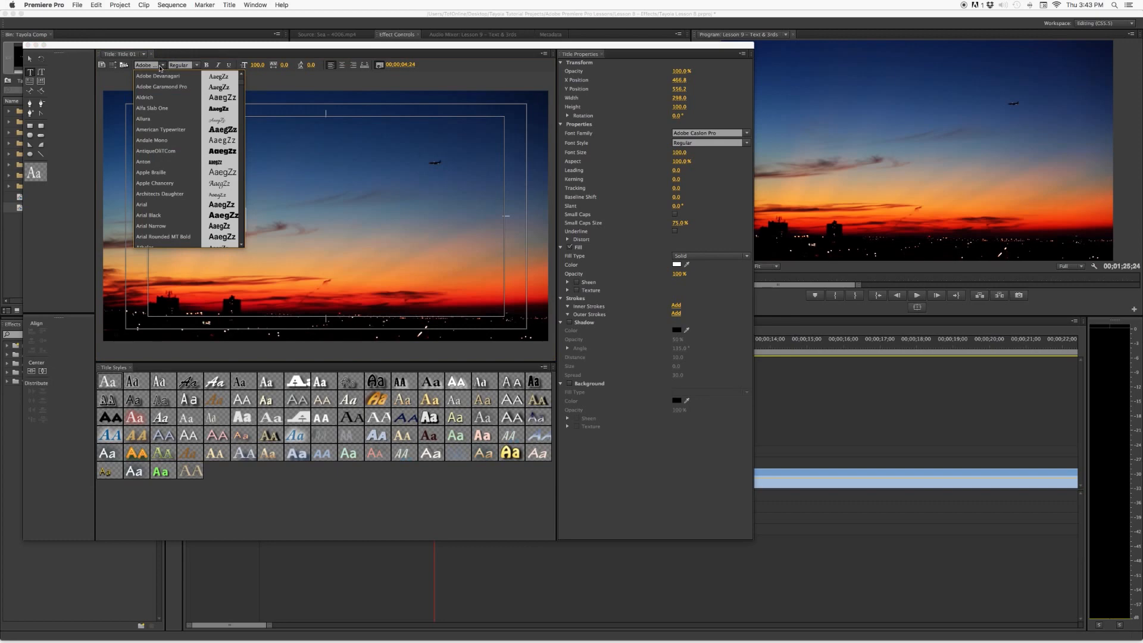
{"action": "left_click", "coordinate": [63, 369]}
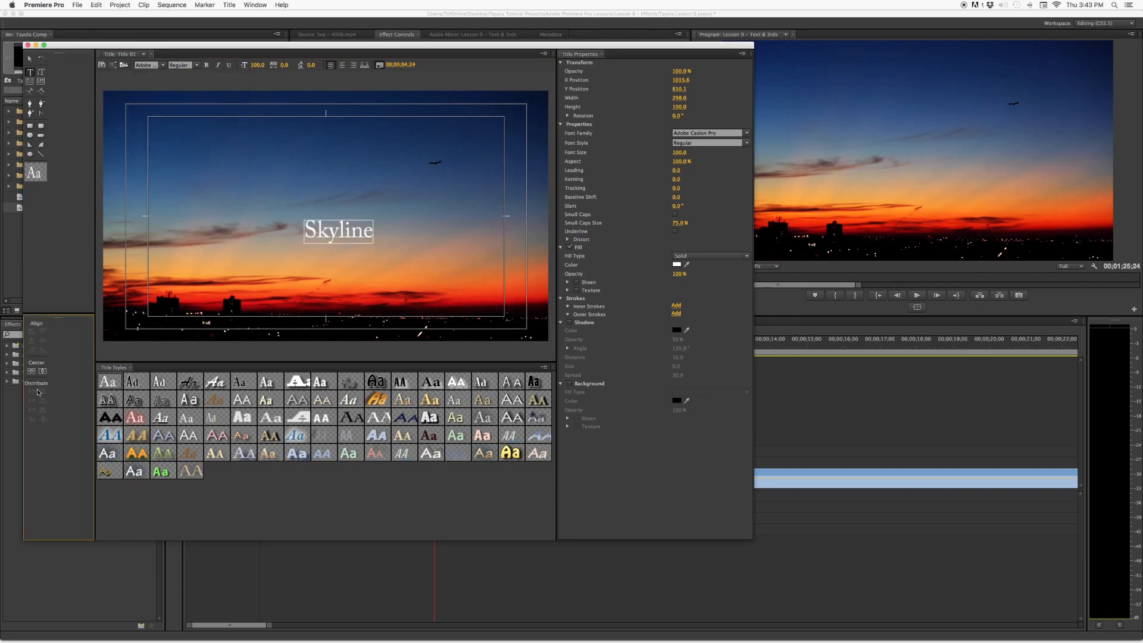
Select the word Skyline and center it vertically and horizontally in the title frame.
{"action": "left_click", "coordinate": [344, 231]}
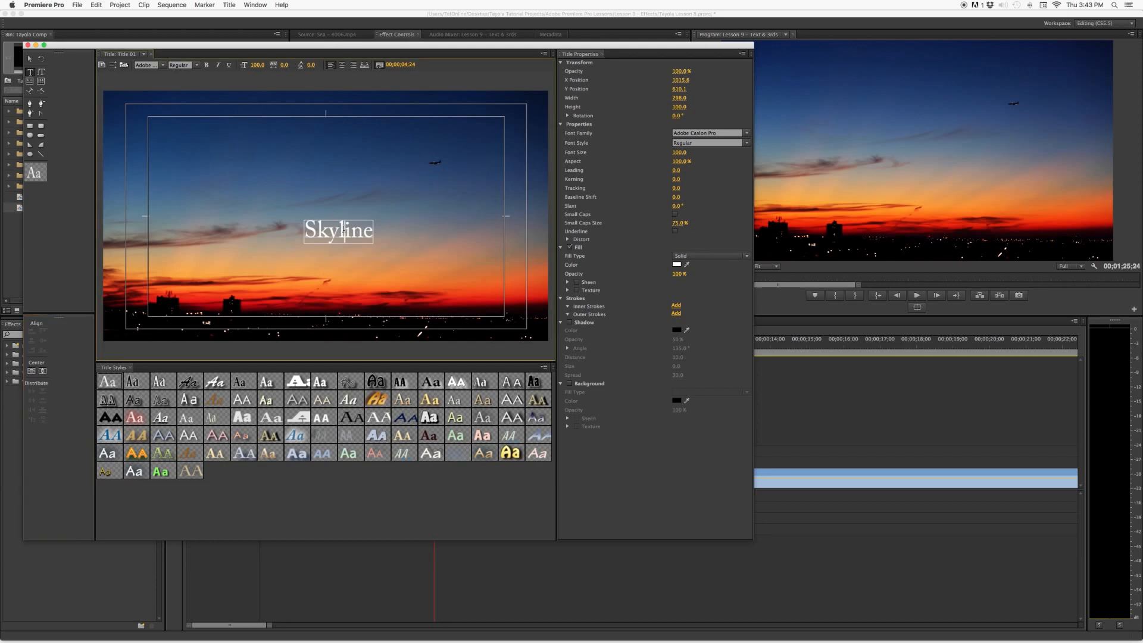
{"action": "double_click", "coordinate": [346, 238]}
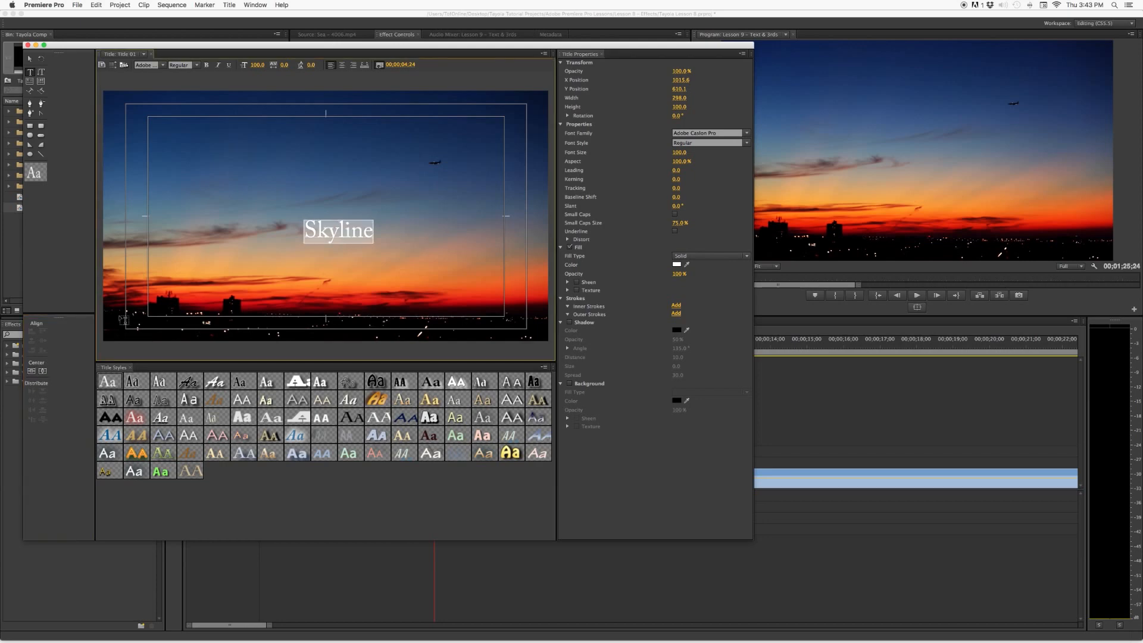
{"action": "left_click", "coordinate": [44, 371]}
{"action": "left_click", "coordinate": [32, 371]}
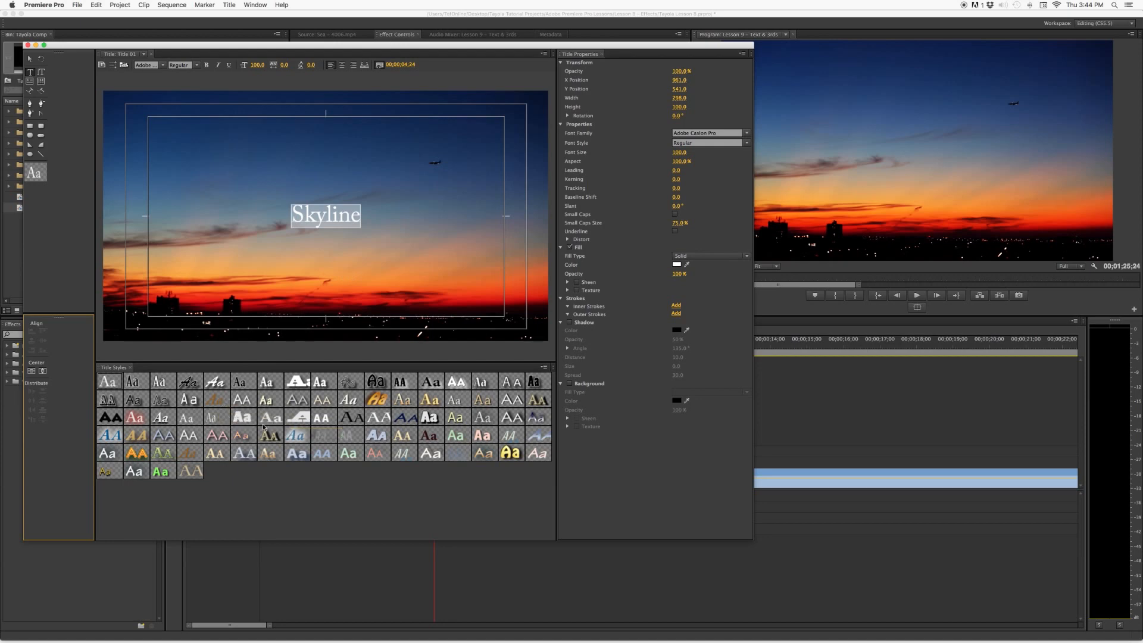
Try the golden and pale green gradient styles on the Skyline text, and apply the bright green Myriad Pro Bold style.
{"action": "left_click", "coordinate": [404, 403]}
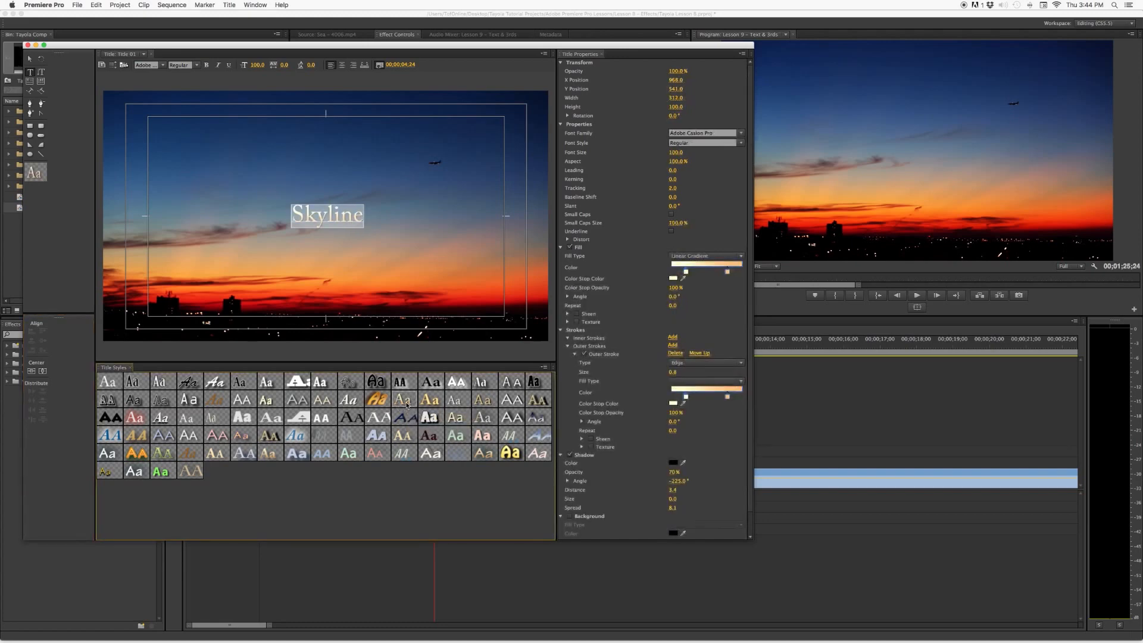
{"action": "left_click", "coordinate": [456, 437]}
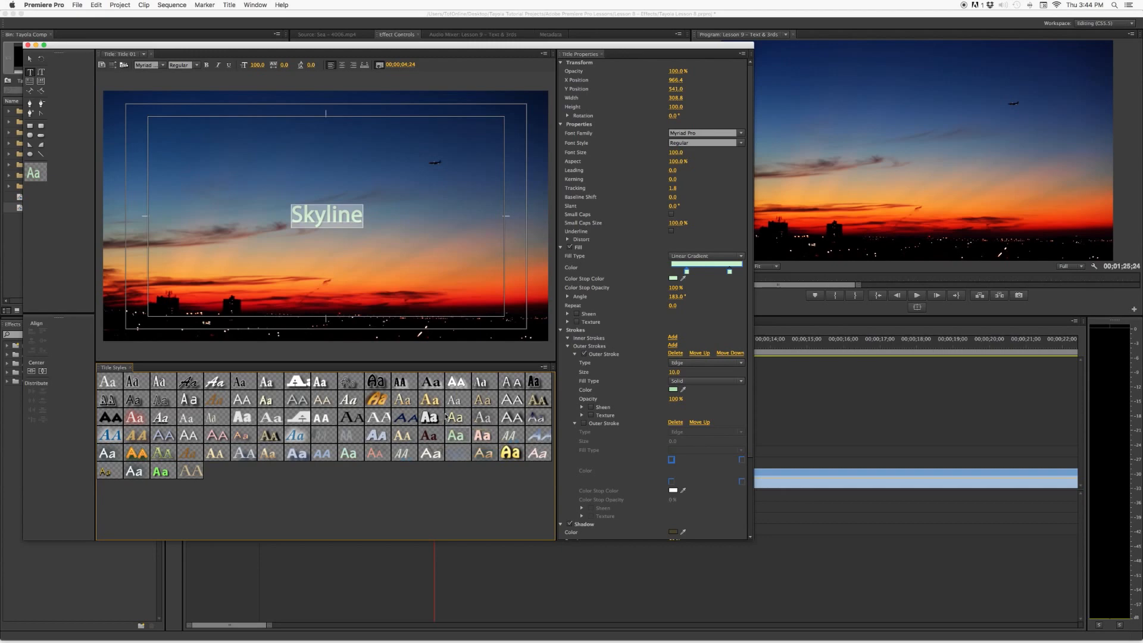
{"action": "left_click", "coordinate": [161, 472]}
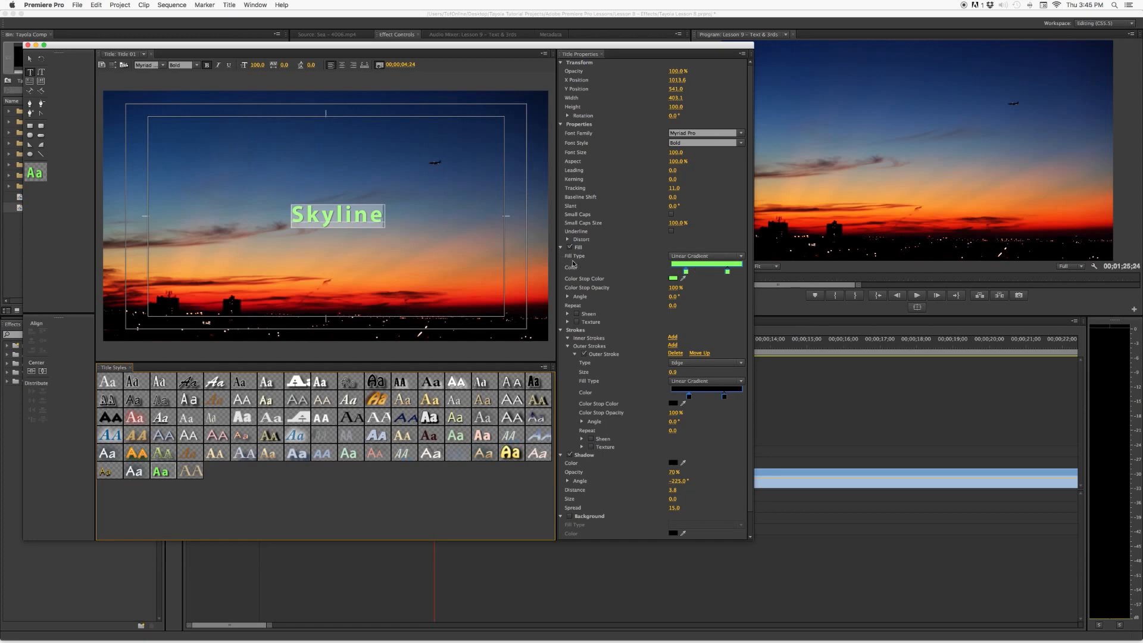
Change the Skyline text's fill type to Solid and its fill color to red DC3600.
{"action": "left_click", "coordinate": [717, 258]}
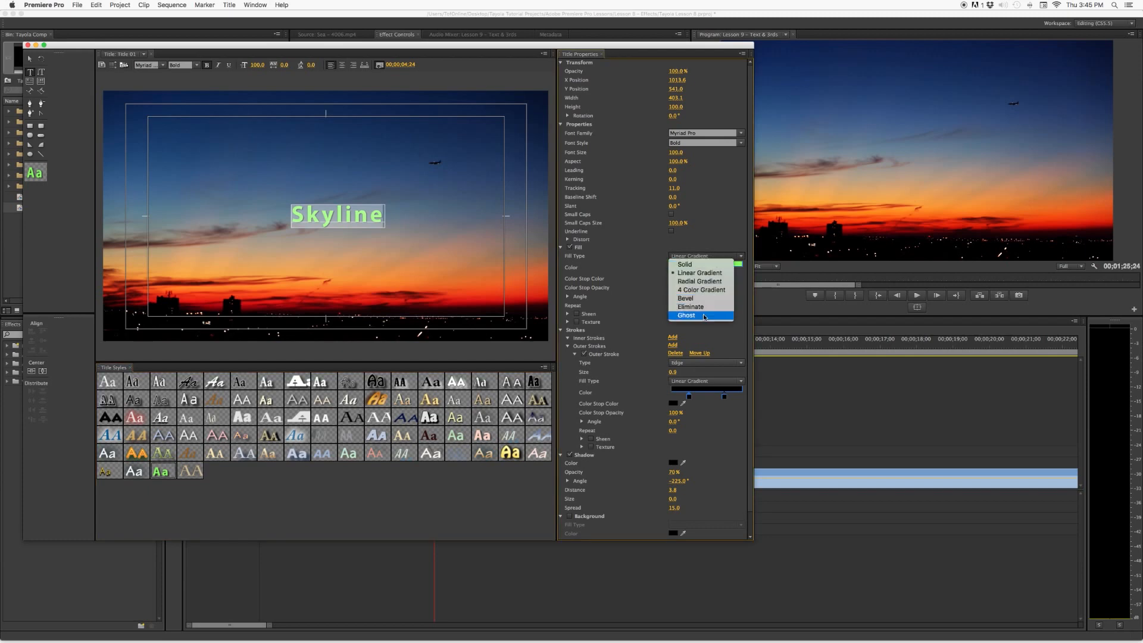
{"action": "left_click", "coordinate": [706, 266]}
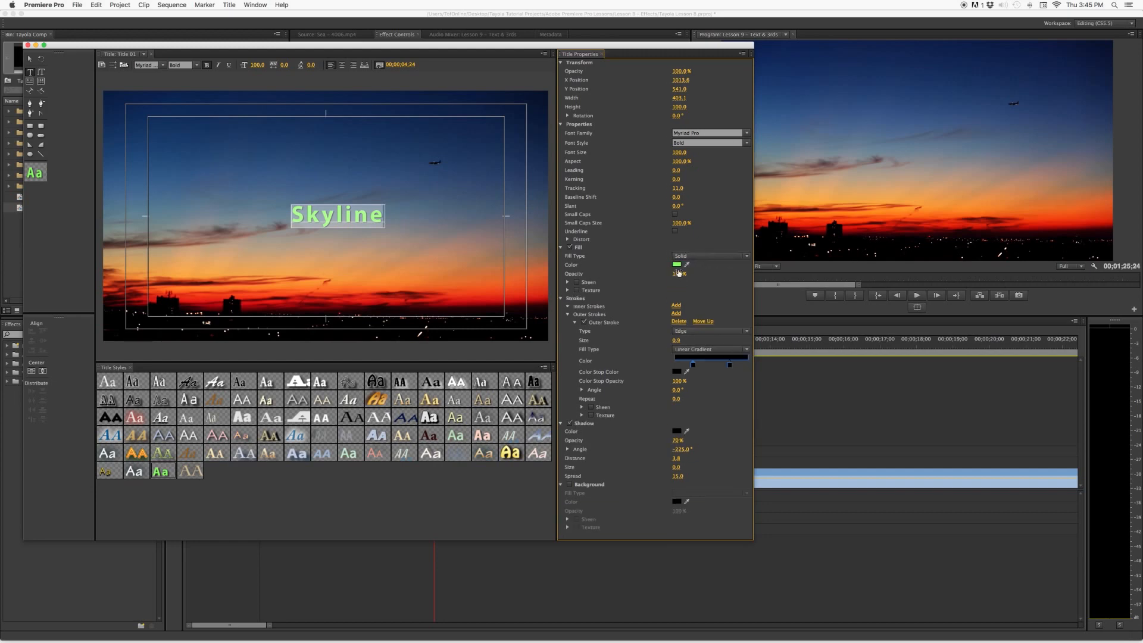
{"action": "left_click", "coordinate": [677, 265]}
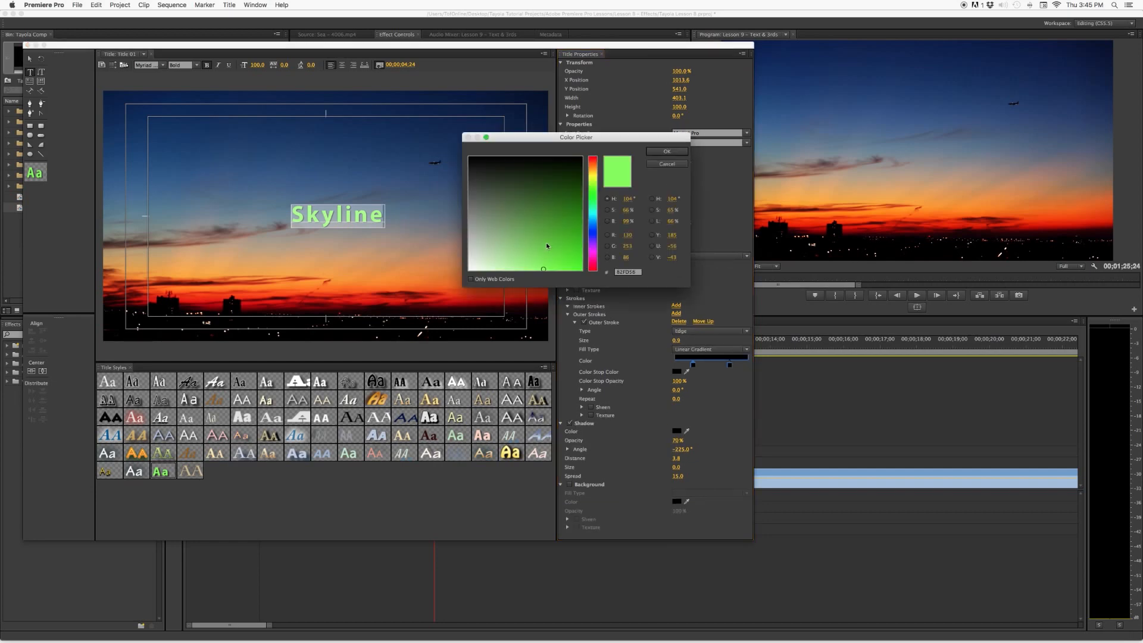
{"action": "left_click", "coordinate": [596, 161]}
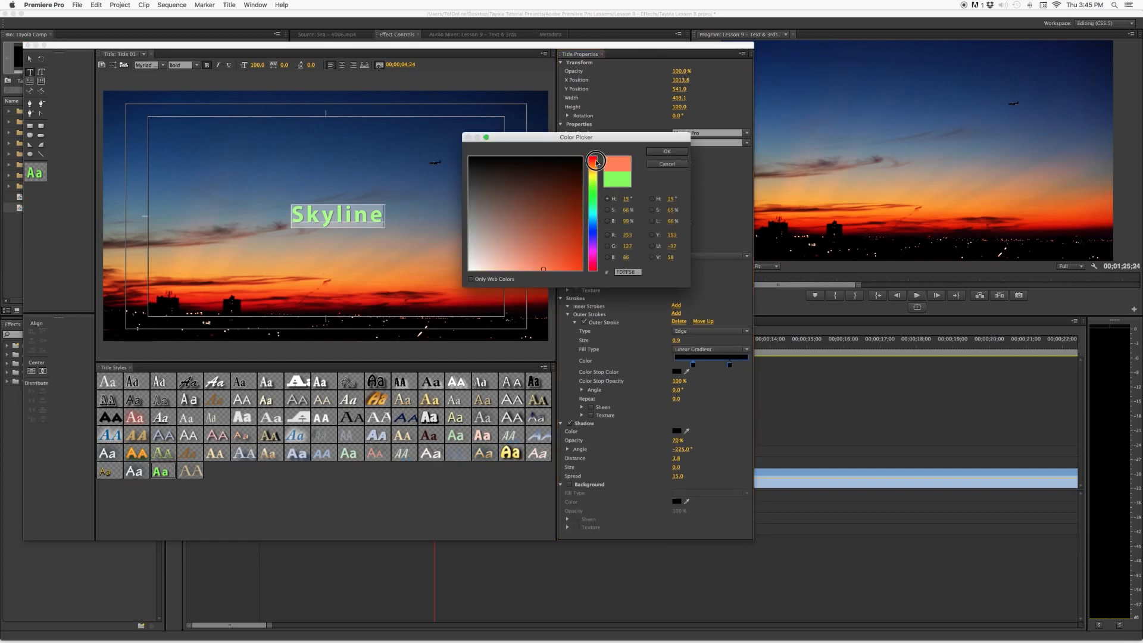
{"action": "mouse_move", "coordinate": [557, 196]}
{"action": "left_mouse_down"}
{"action": "mouse_move", "coordinate": [589, 211]}
{"action": "mouse_move", "coordinate": [583, 254]}
{"action": "left_mouse_up"}
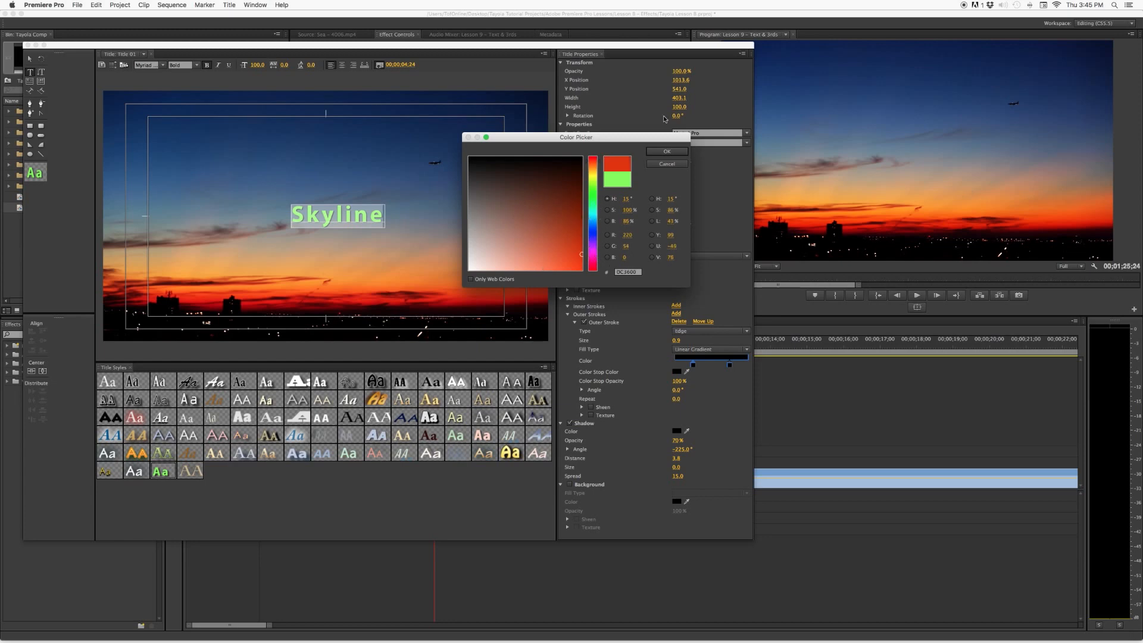
{"action": "left_click", "coordinate": [667, 151]}
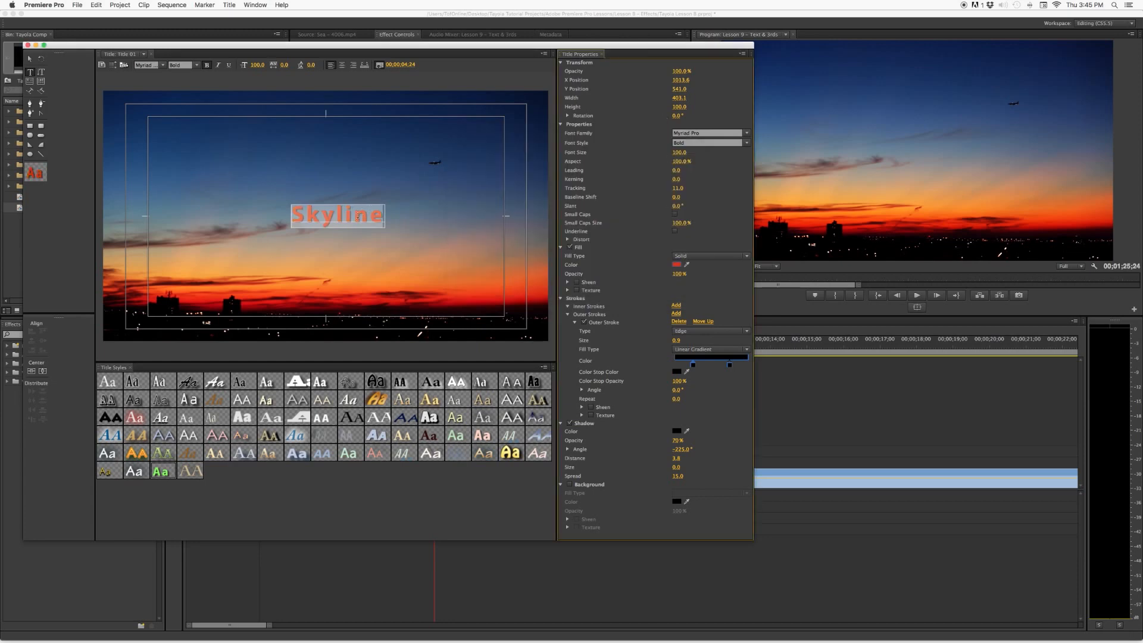
Change the Skyline text's fill type to Linear Gradient and set its first color stop to a light pinkish red.
{"action": "left_click", "coordinate": [708, 256]}
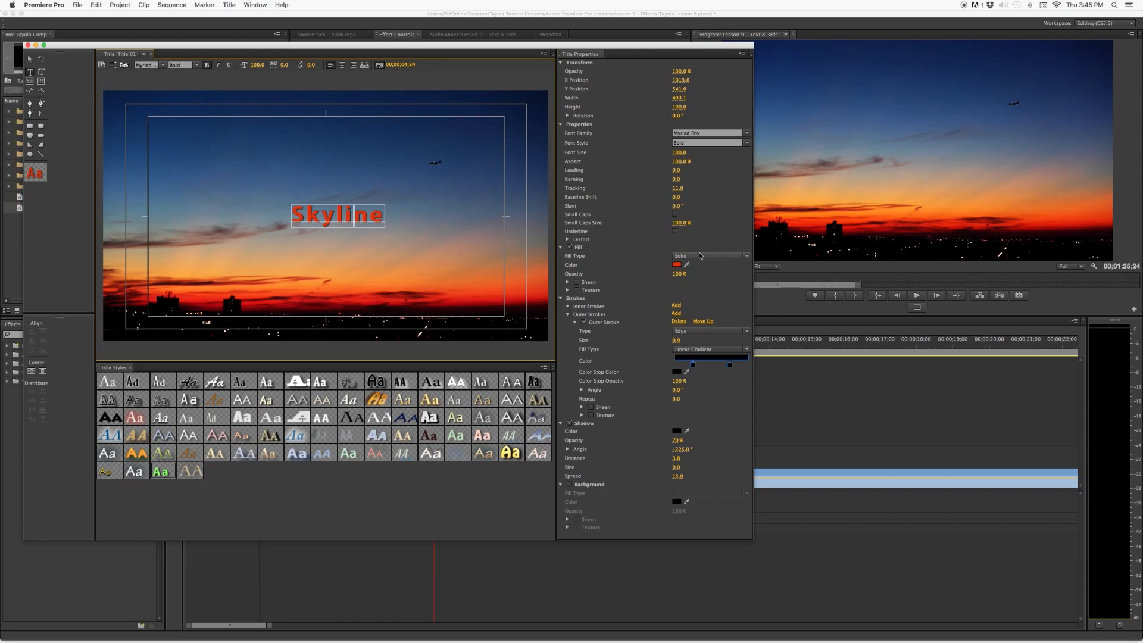
{"action": "left_click", "coordinate": [701, 278]}
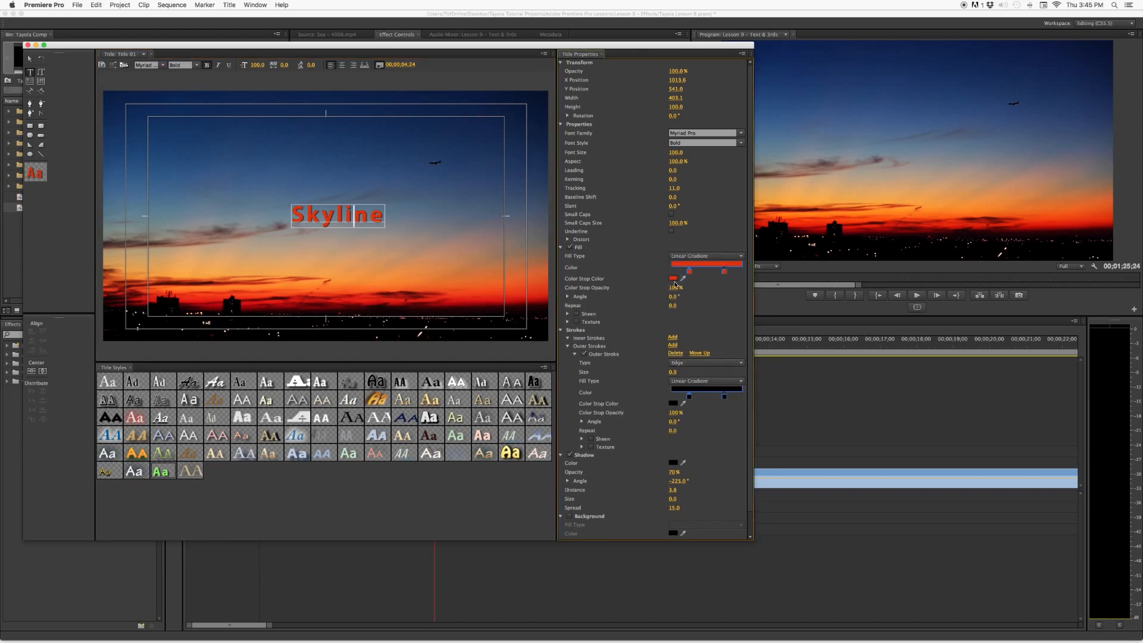
{"action": "left_click", "coordinate": [672, 278]}
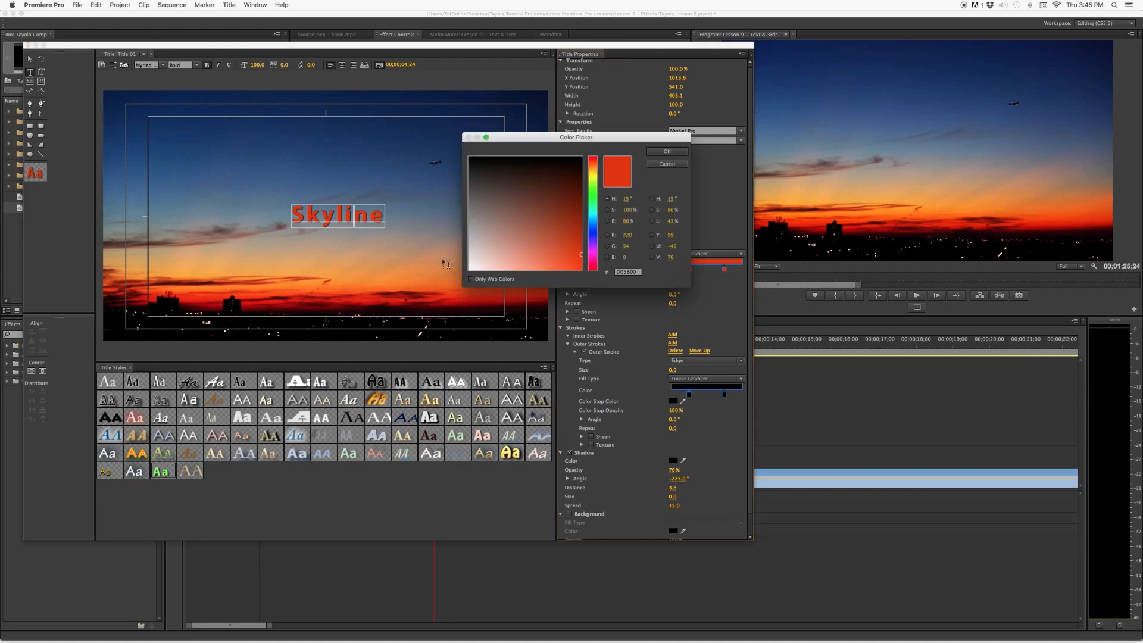
{"action": "left_click_drag", "start_coordinate": [527, 210], "coordinate": [519, 253]}
{"action": "left_click", "coordinate": [658, 153]}
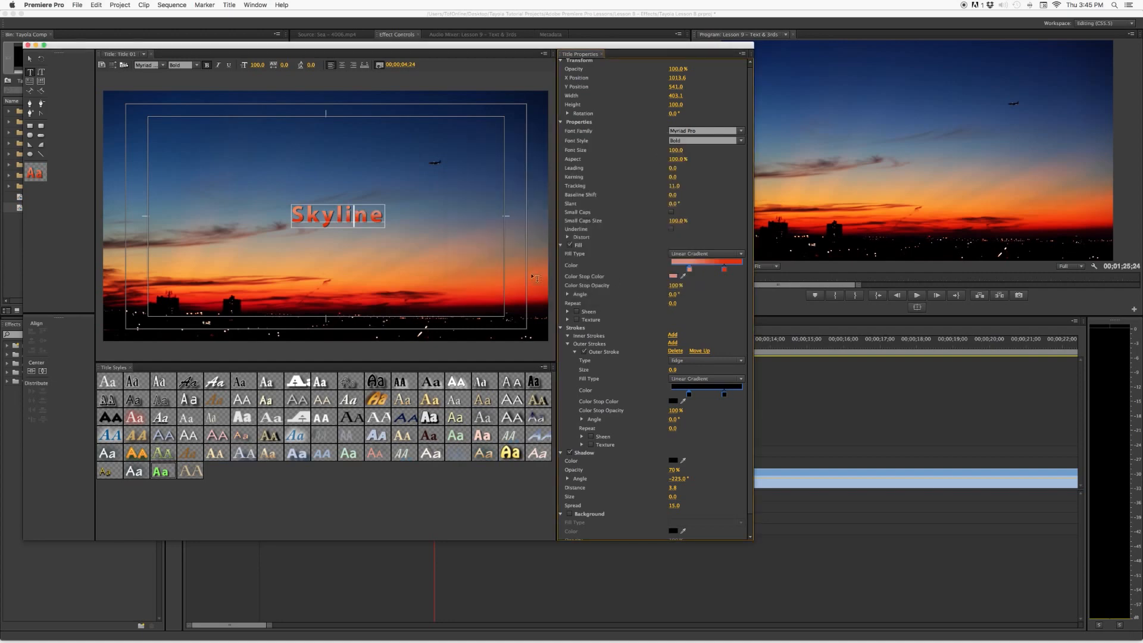
Try the Radial Gradient fill type on the Skyline text.
{"action": "left_click", "coordinate": [705, 254]}
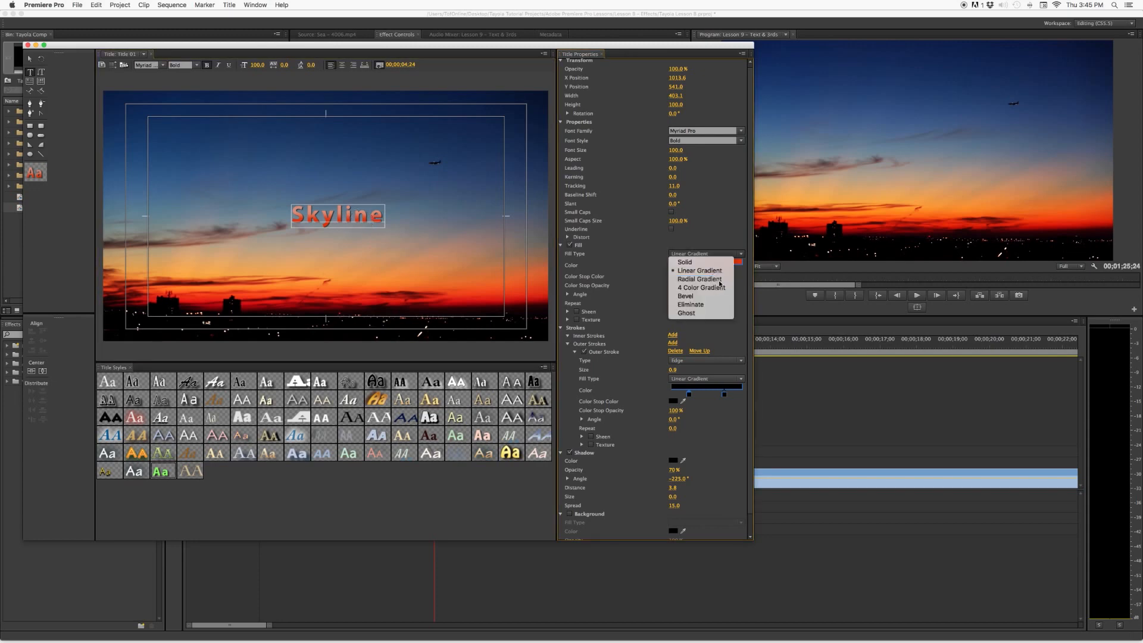
{"action": "left_click", "coordinate": [699, 279]}
{"action": "left_click", "coordinate": [326, 221]}
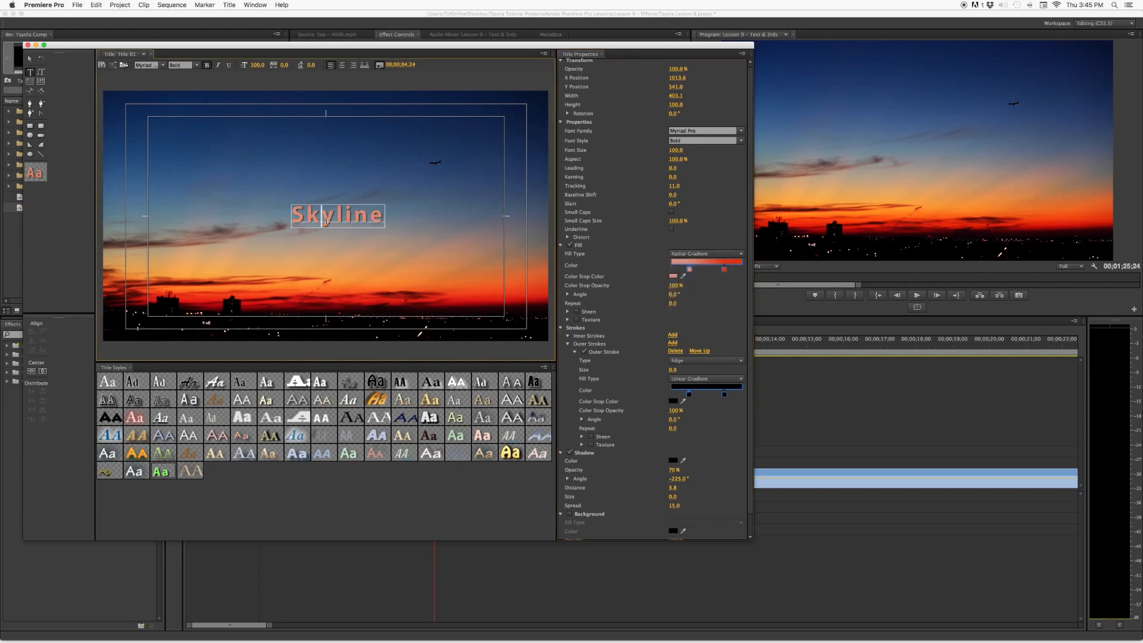
Try enlarging the Skyline text freehand from its lower corner, and undo the resizing.
{"action": "left_click_drag", "start_coordinate": [385, 227], "coordinate": [469, 283]}
{"action": "key", "text": "super+z"}
{"action": "left_click_drag", "start_coordinate": [383, 226], "coordinate": [492, 280]}
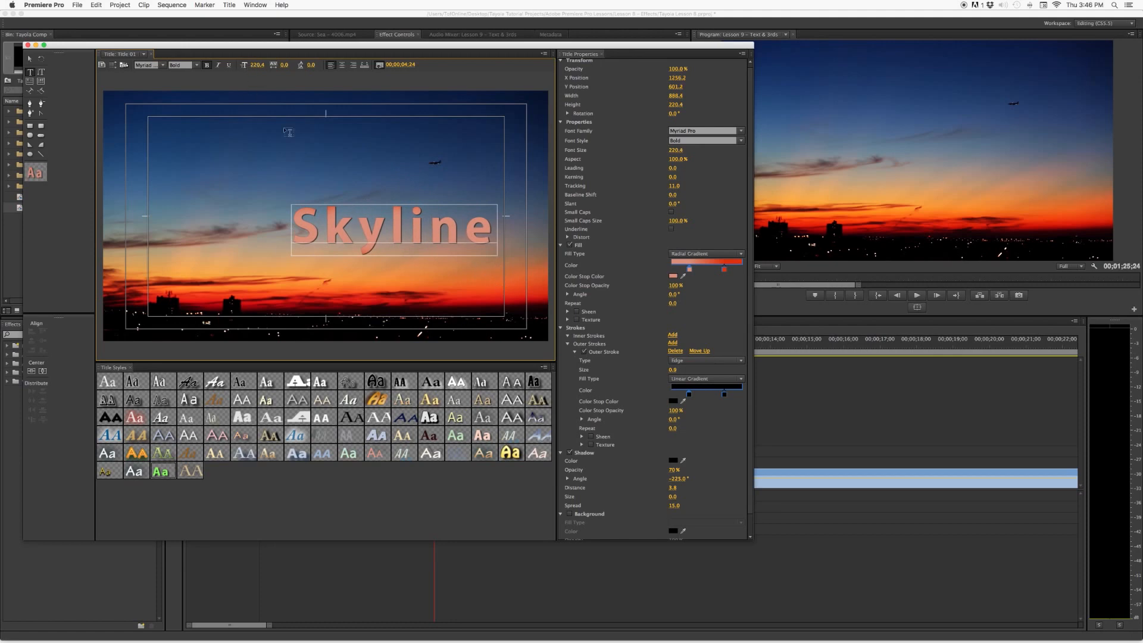
{"action": "key", "text": "super+z"}
Set the Skyline text's font size to 200.
{"action": "left_click", "coordinate": [257, 65]}
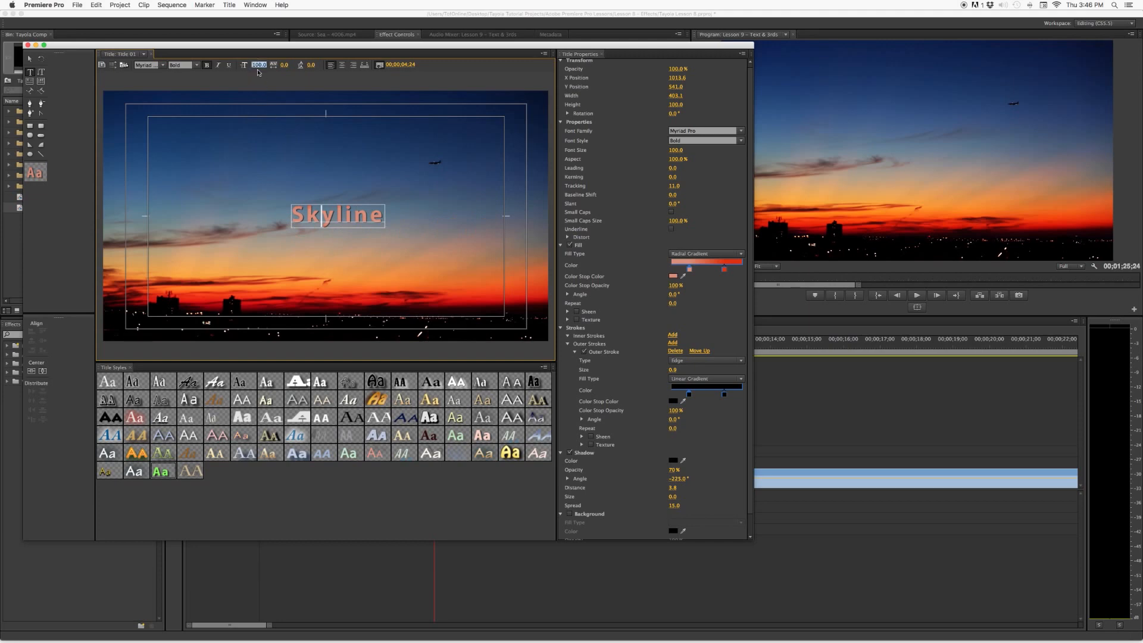
{"action": "type", "text": "200"}
{"action": "key", "text": "Return"}
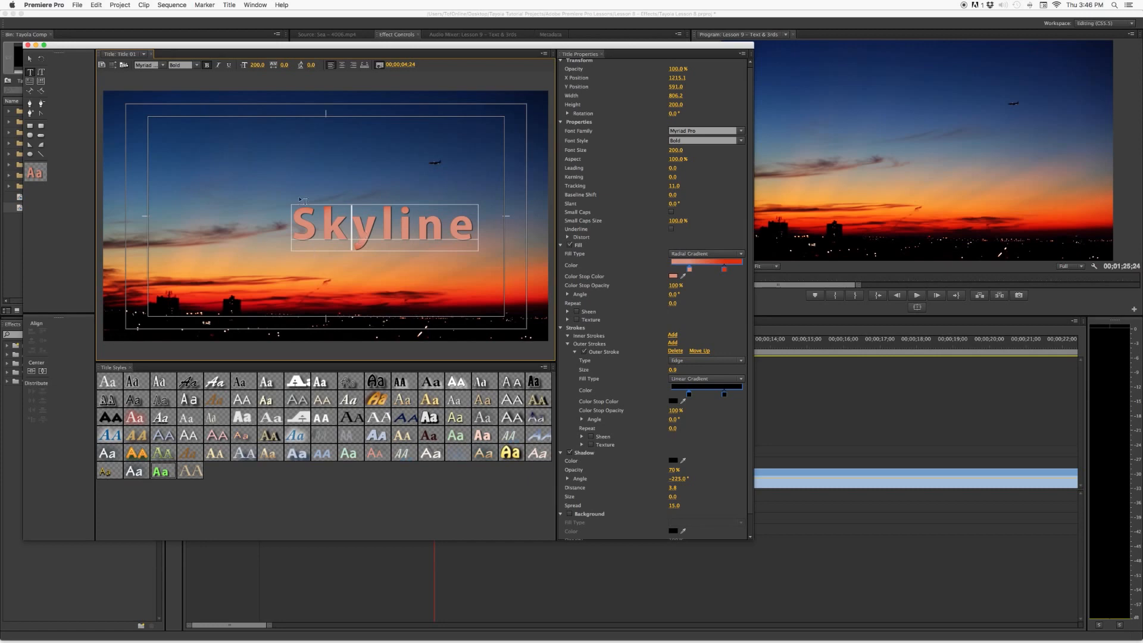
Center the enlarged Skyline text in the frame, and move it into the upper-left corner of the inner safe margin.
{"action": "left_click", "coordinate": [32, 371]}
{"action": "left_click", "coordinate": [43, 371]}
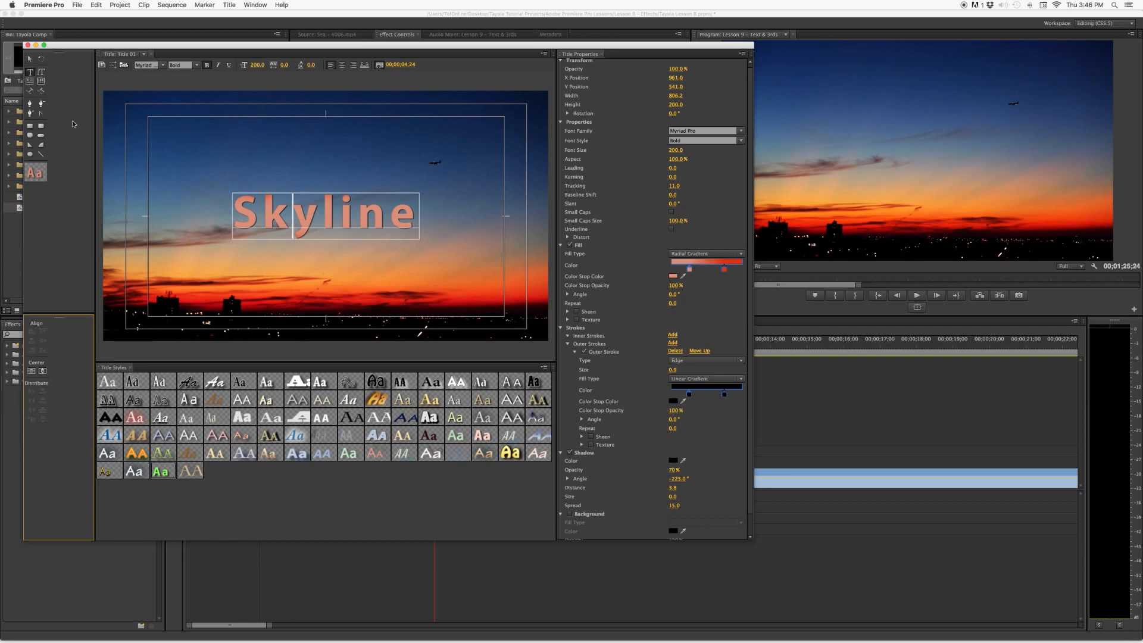
{"action": "key", "text": "Escape"}
{"action": "left_click_drag", "start_coordinate": [361, 223], "coordinate": [271, 121]}
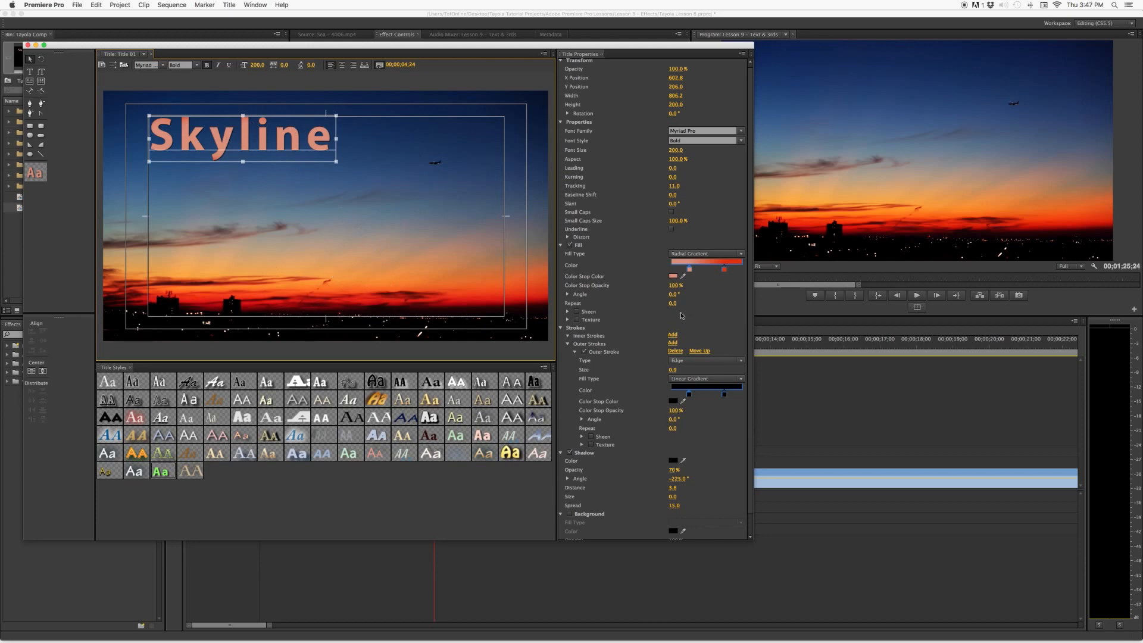
Add a second outer stroke to the Skyline text.
{"action": "left_click_drag", "start_coordinate": [750, 292], "coordinate": [749, 320]}
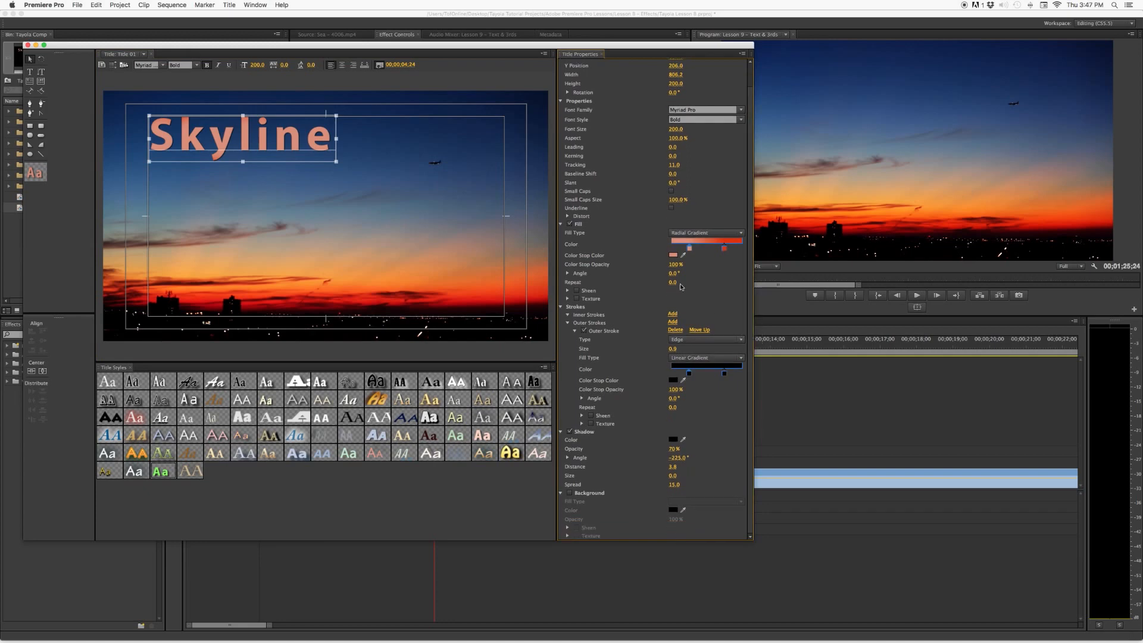
{"action": "scroll", "coordinate": [613, 197], "scroll_direction": "up", "scroll_amount": 3}
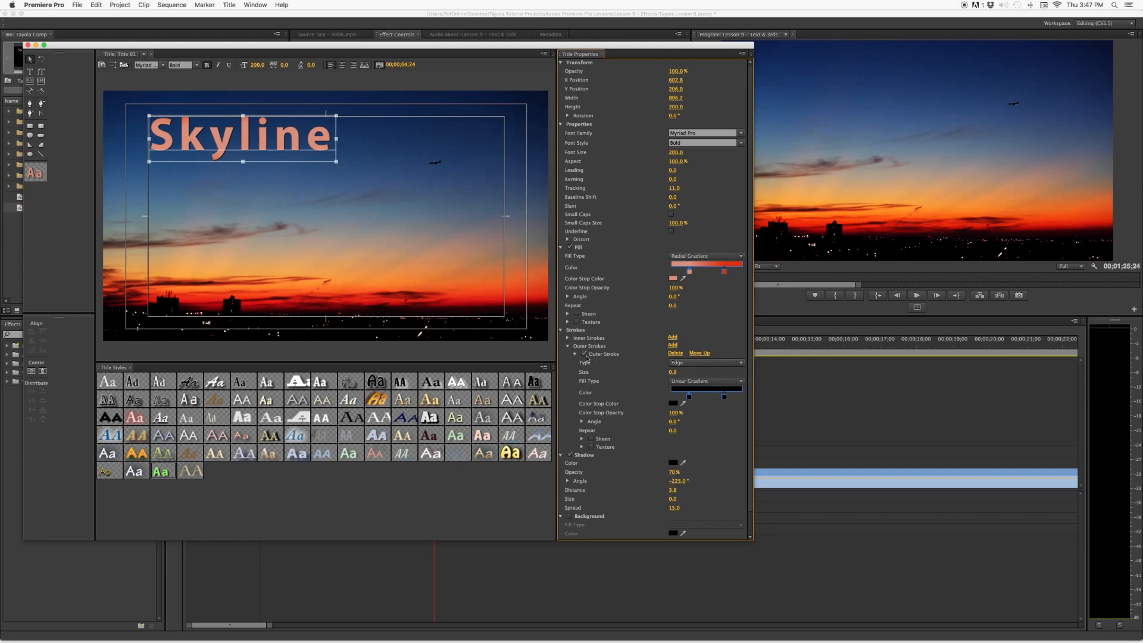
{"action": "left_click", "coordinate": [672, 346]}
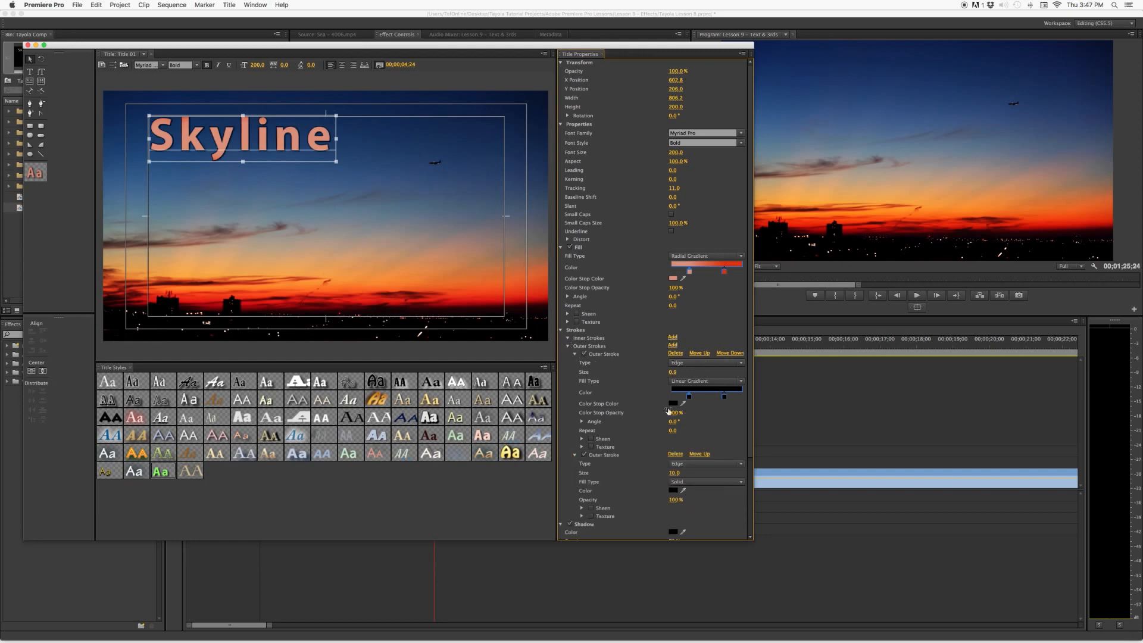
Switch the Skyline text's shadow off and on again, and set its opacity to 100%.
{"action": "scroll", "coordinate": [631, 399], "scroll_direction": "down", "scroll_amount": 5}
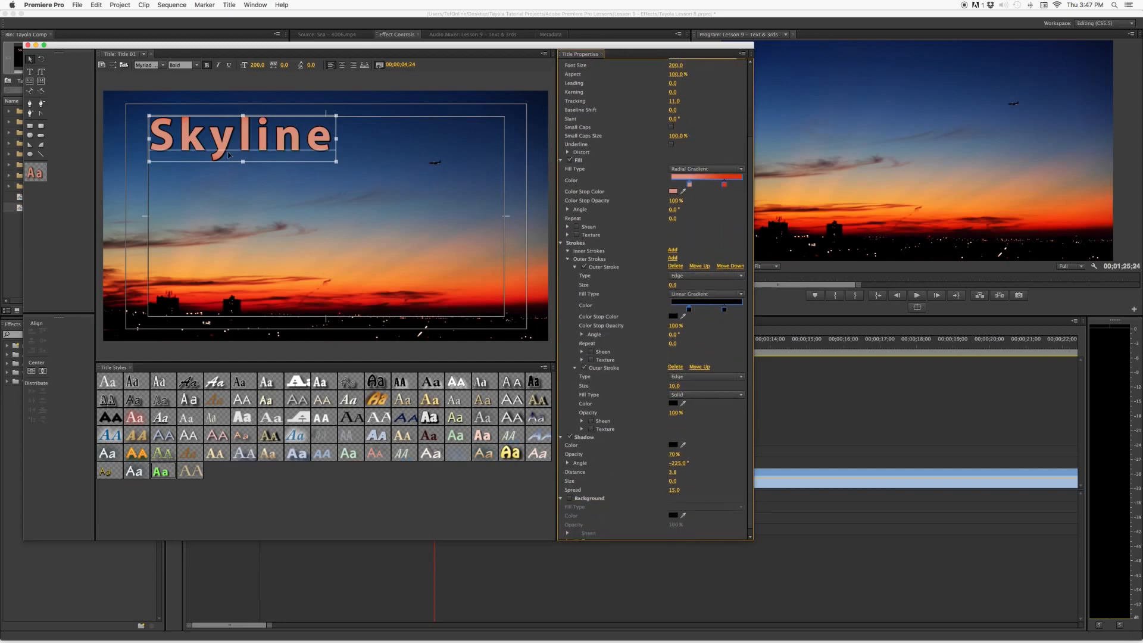
{"action": "left_click", "coordinate": [571, 438]}
{"action": "left_click", "coordinate": [571, 438]}
{"action": "scroll", "coordinate": [654, 451], "scroll_direction": "down", "scroll_amount": 1}
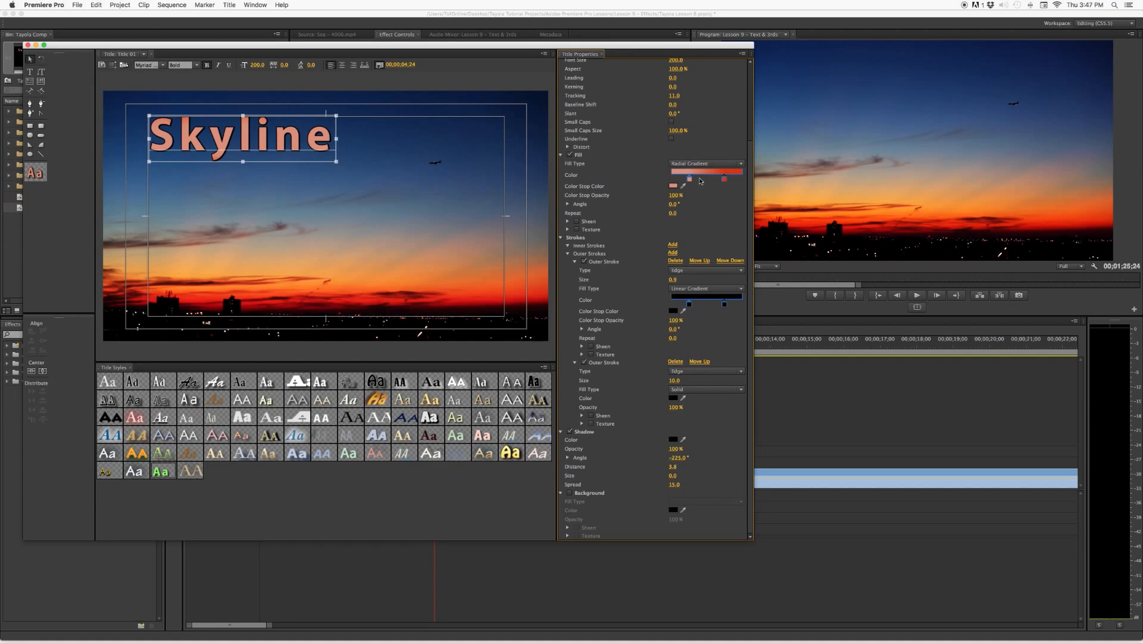
Set the Skyline text's fill to Linear Gradient and spread its two color stops toward the ends of the ramp.
{"action": "left_click", "coordinate": [714, 163]}
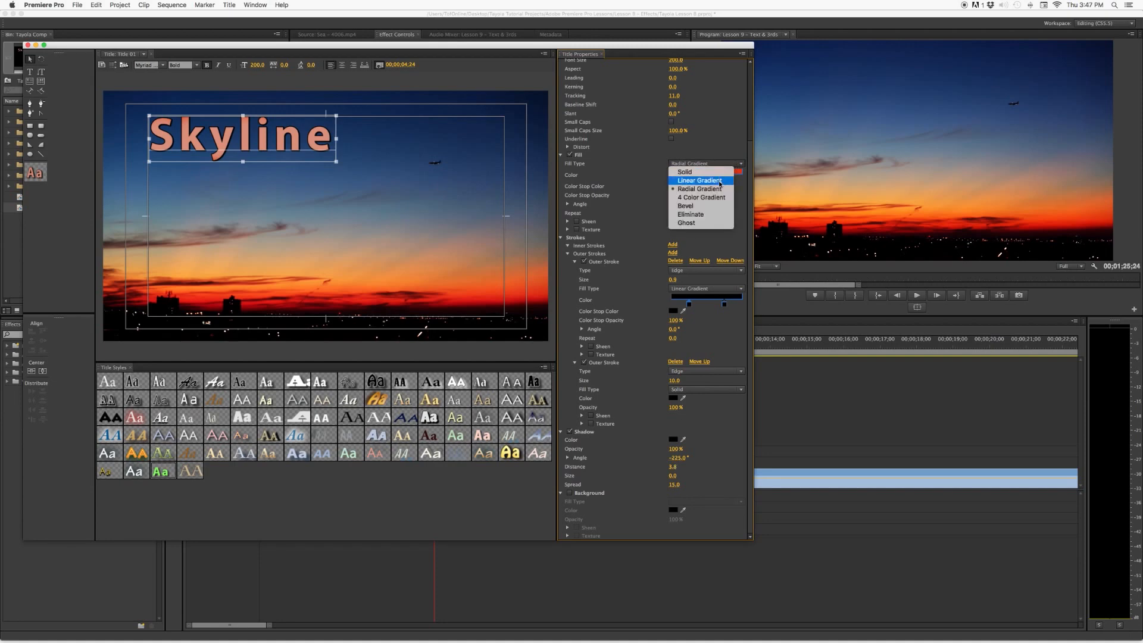
{"action": "left_click", "coordinate": [719, 183]}
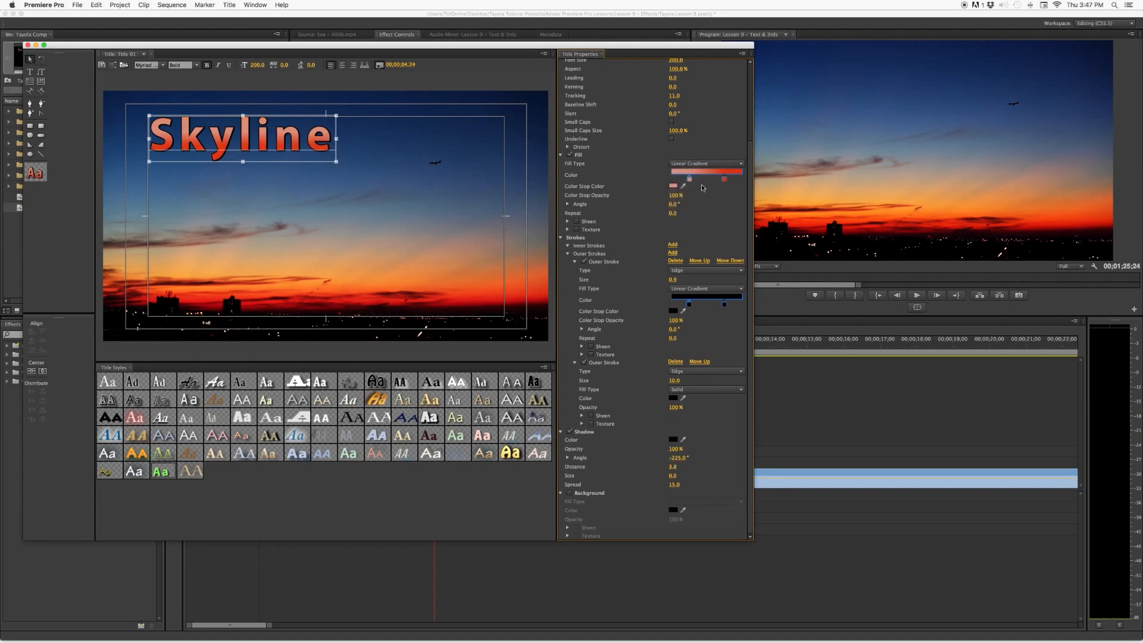
{"action": "left_click_drag", "start_coordinate": [690, 182], "coordinate": [707, 182]}
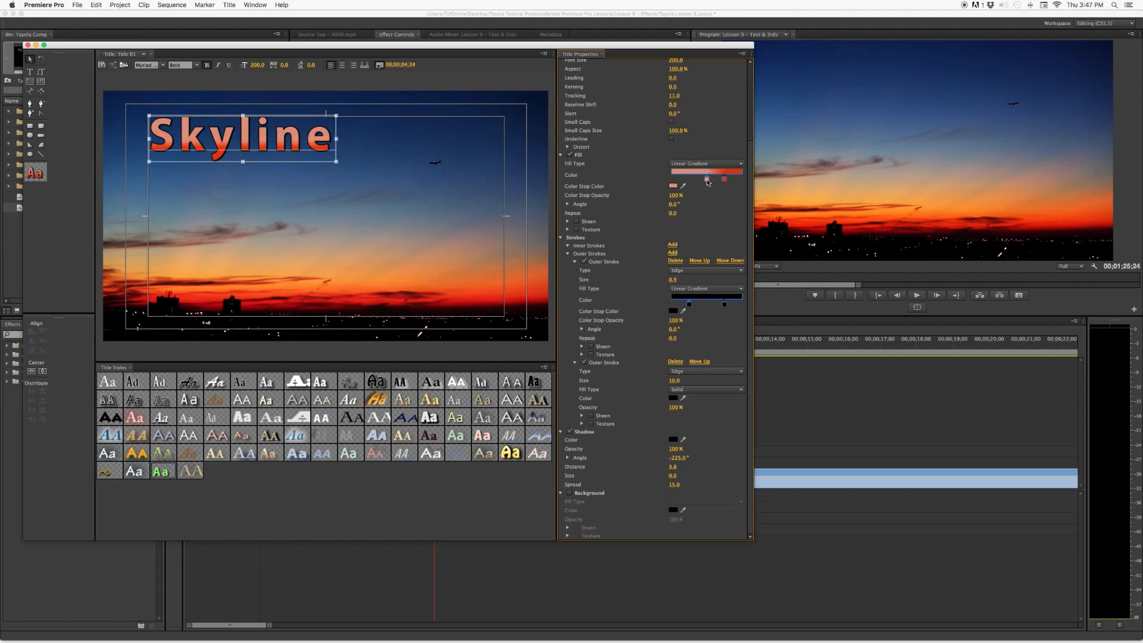
{"action": "left_click", "coordinate": [725, 180]}
{"action": "left_click_drag", "start_coordinate": [706, 178], "coordinate": [739, 185]}
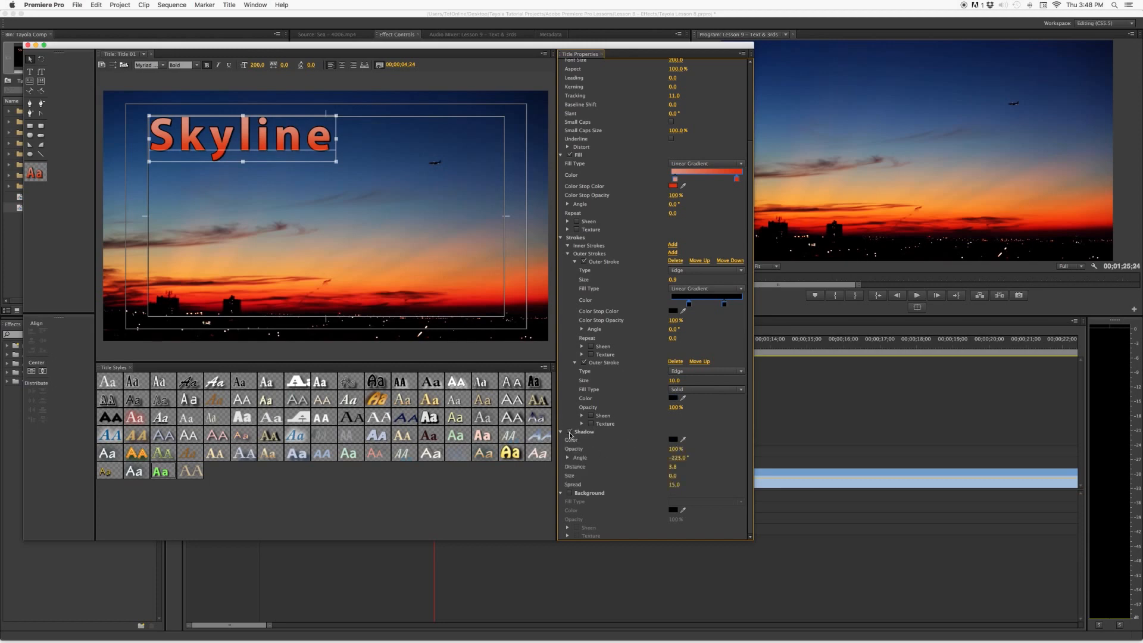
Set the text shadow's angle to 55°, distance to 6, size to 15 and spread to 6.
{"action": "mouse_move", "coordinate": [678, 458]}
{"action": "left_mouse_down"}
{"action": "mouse_move", "coordinate": [672, 486]}
{"action": "mouse_move", "coordinate": [679, 476]}
{"action": "left_mouse_up"}
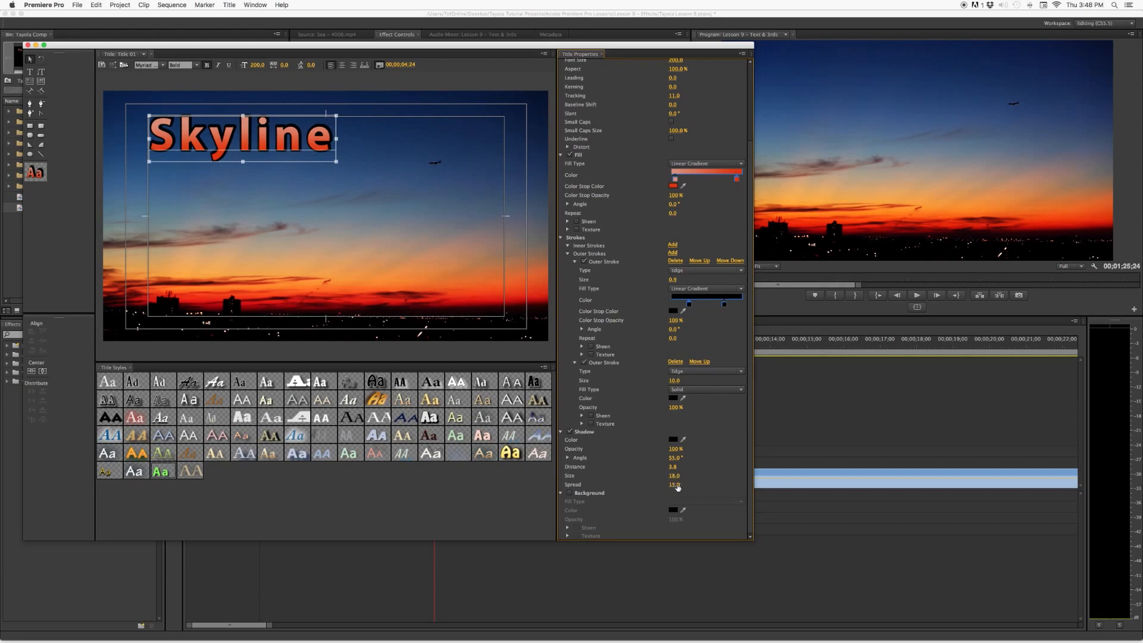
{"action": "left_click_drag", "start_coordinate": [676, 485], "coordinate": [677, 485]}
{"action": "left_click_drag", "start_coordinate": [677, 486], "coordinate": [660, 485]}
{"action": "left_click_drag", "start_coordinate": [673, 466], "coordinate": [702, 478]}
{"action": "left_click_drag", "start_coordinate": [673, 470], "coordinate": [674, 470]}
{"action": "left_click", "coordinate": [673, 468]}
{"action": "type", "text": "6"}
{"action": "left_click", "coordinate": [712, 468]}
Close the title editor and place Title 01 on Video 2 at the start of the sequence.
{"action": "scroll", "coordinate": [606, 249], "scroll_direction": "up", "scroll_amount": 3}
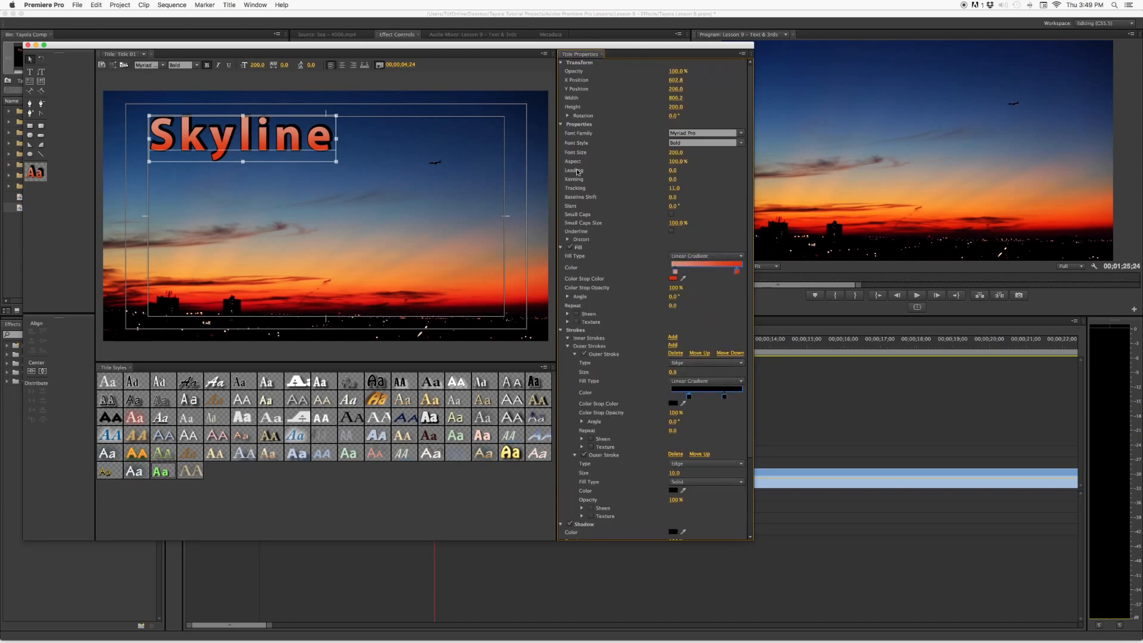
{"action": "scroll", "coordinate": [580, 216], "scroll_direction": "down", "scroll_amount": 3}
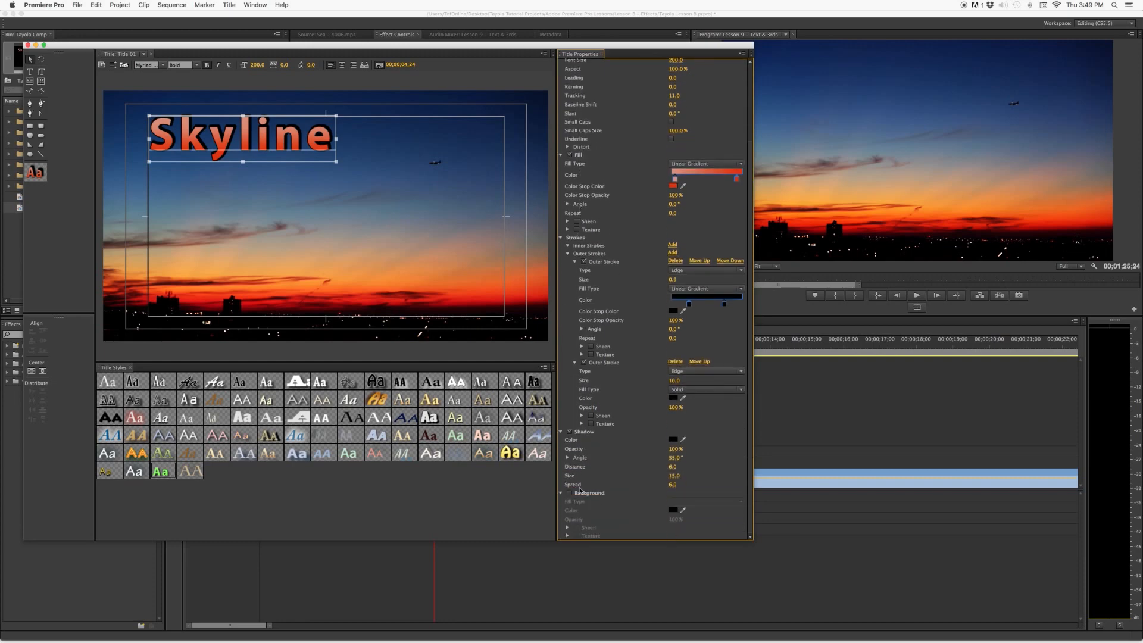
{"action": "left_click", "coordinate": [27, 45]}
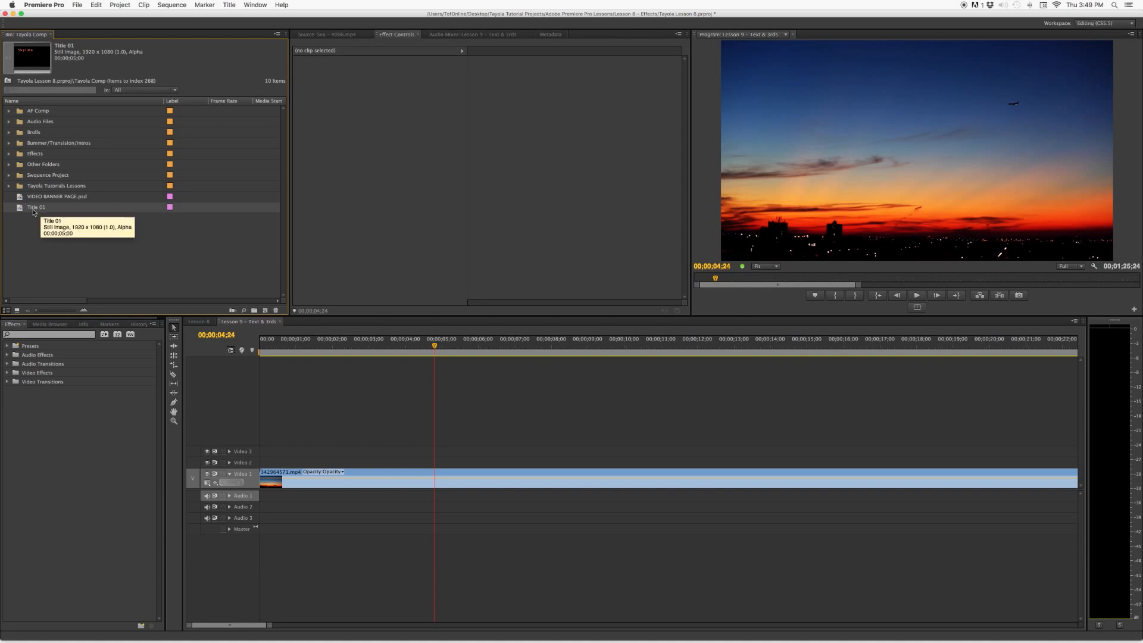
{"action": "left_click", "coordinate": [44, 226]}
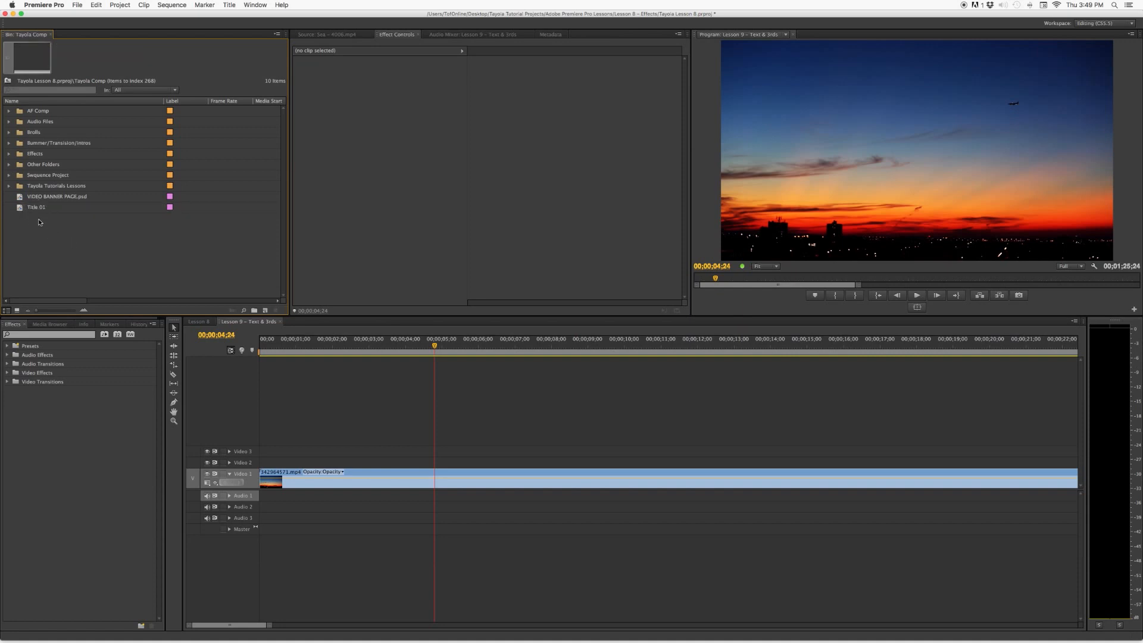
{"action": "left_click_drag", "start_coordinate": [39, 208], "coordinate": [262, 462]}
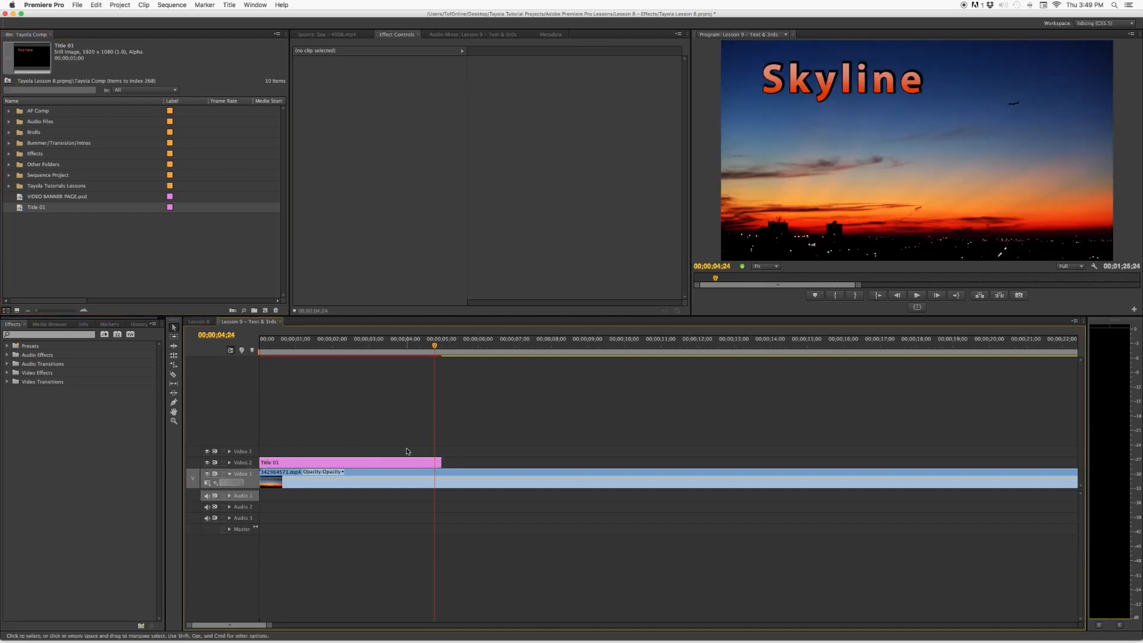
Extend Title 01 on Video 2 to about 22 seconds and play the sequence to preview it over the sunset clip.
{"action": "left_click_drag", "start_coordinate": [322, 348], "coordinate": [424, 351]}
{"action": "left_click", "coordinate": [322, 462]}
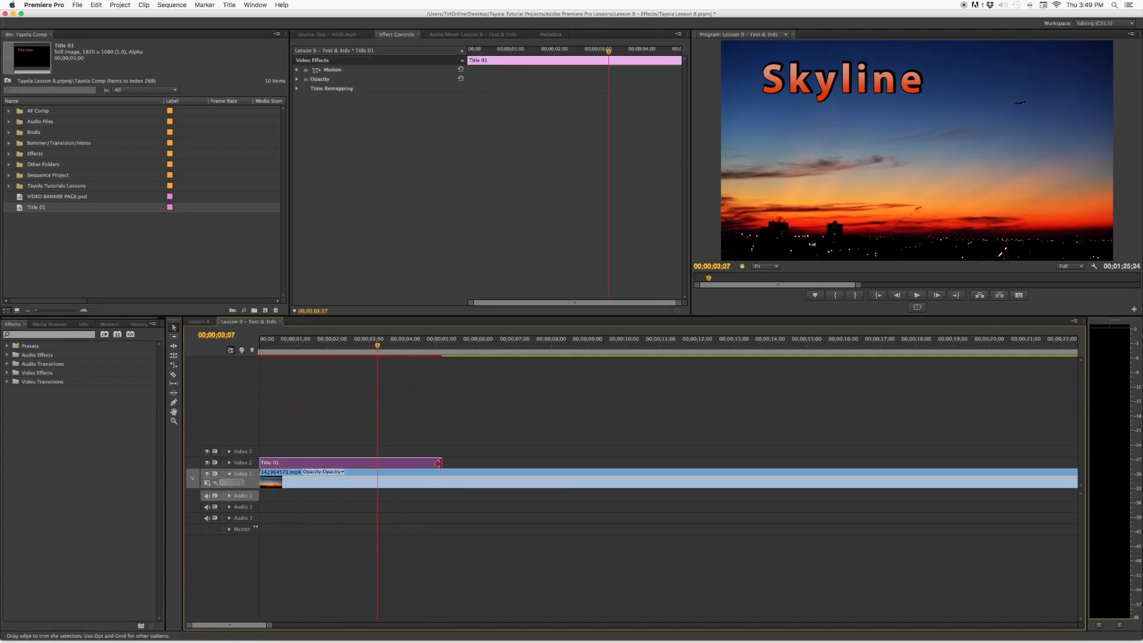
{"action": "left_click", "coordinate": [526, 460]}
{"action": "left_click_drag", "start_coordinate": [526, 460], "coordinate": [1065, 461]}
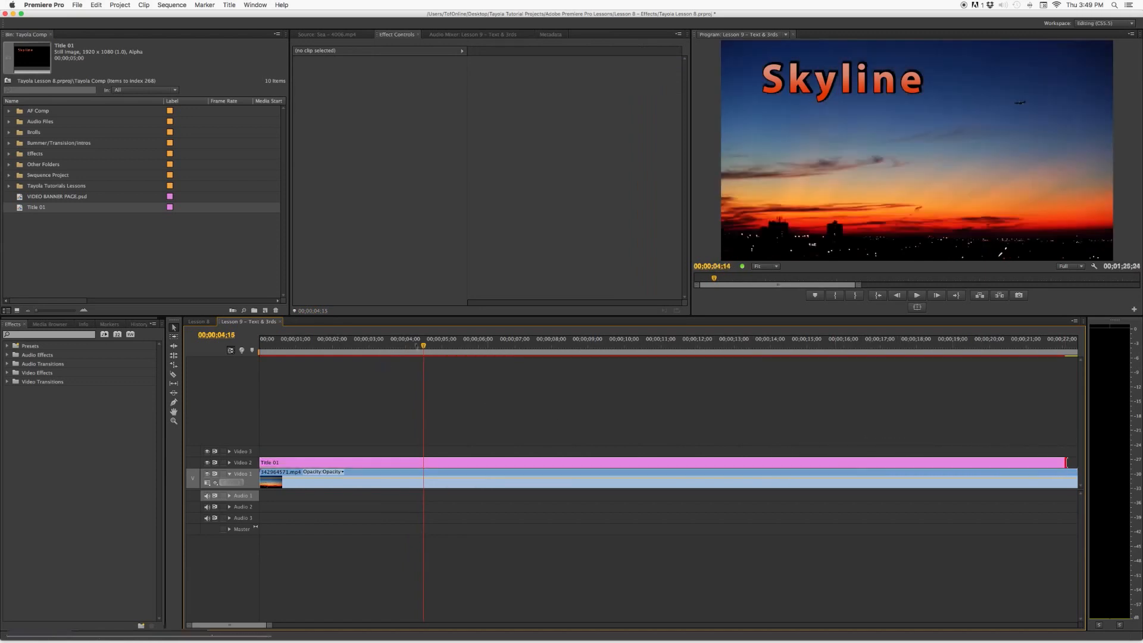
{"action": "key", "text": "space"}
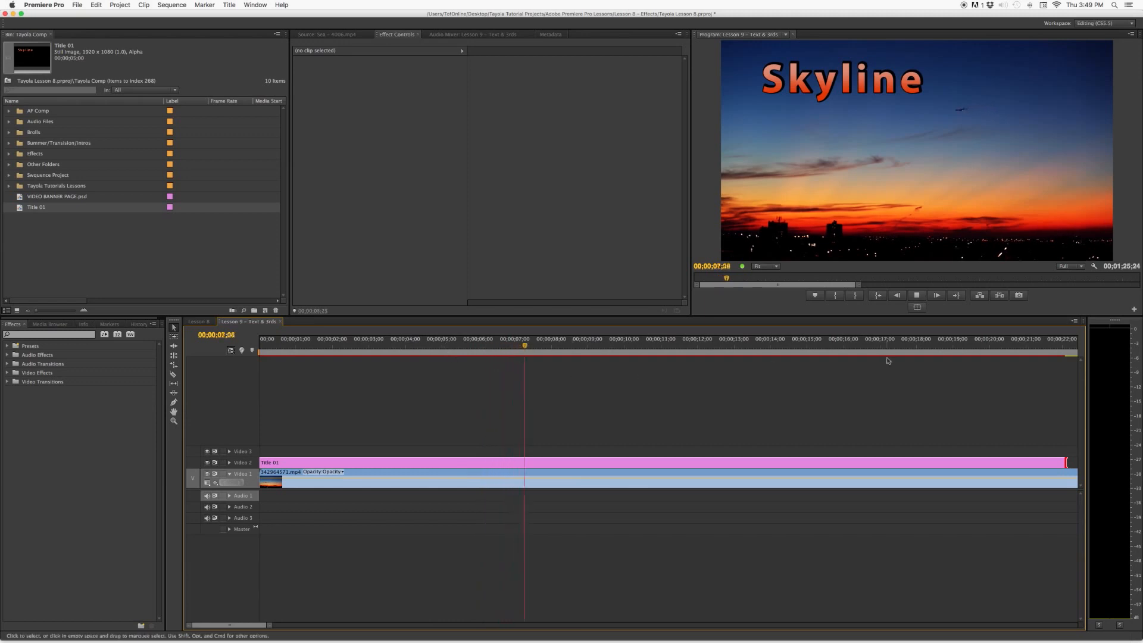
{"action": "left_click", "coordinate": [283, 344]}
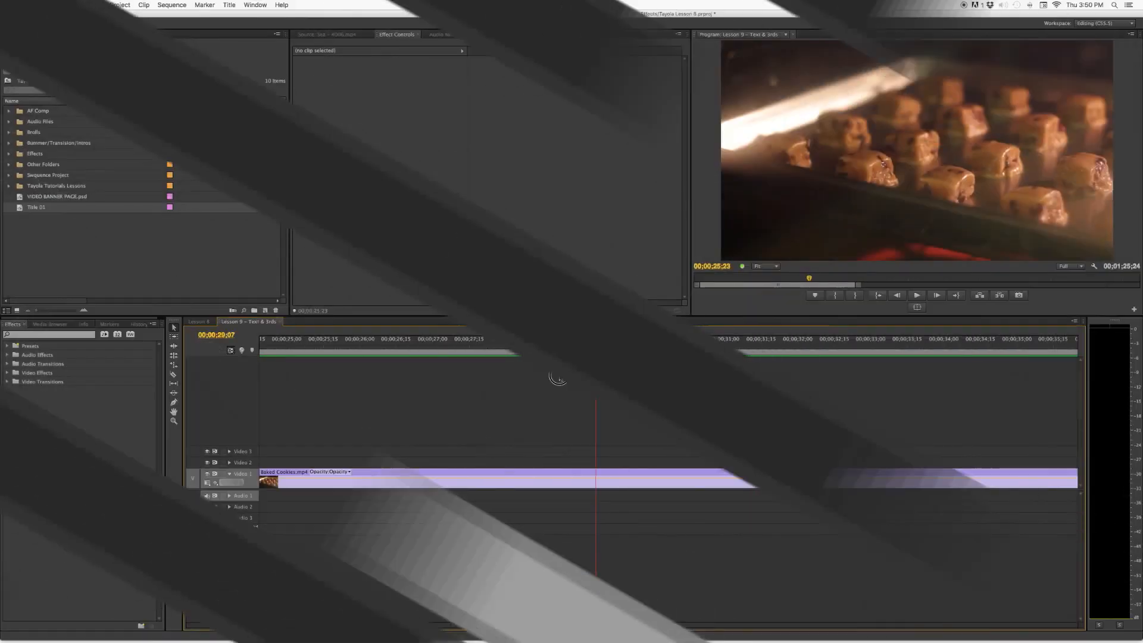
Move the playhead over the Baked Cookies clip and create a default still title named Title 02.
{"action": "left_click_drag", "start_coordinate": [556, 377], "coordinate": [855, 372]}
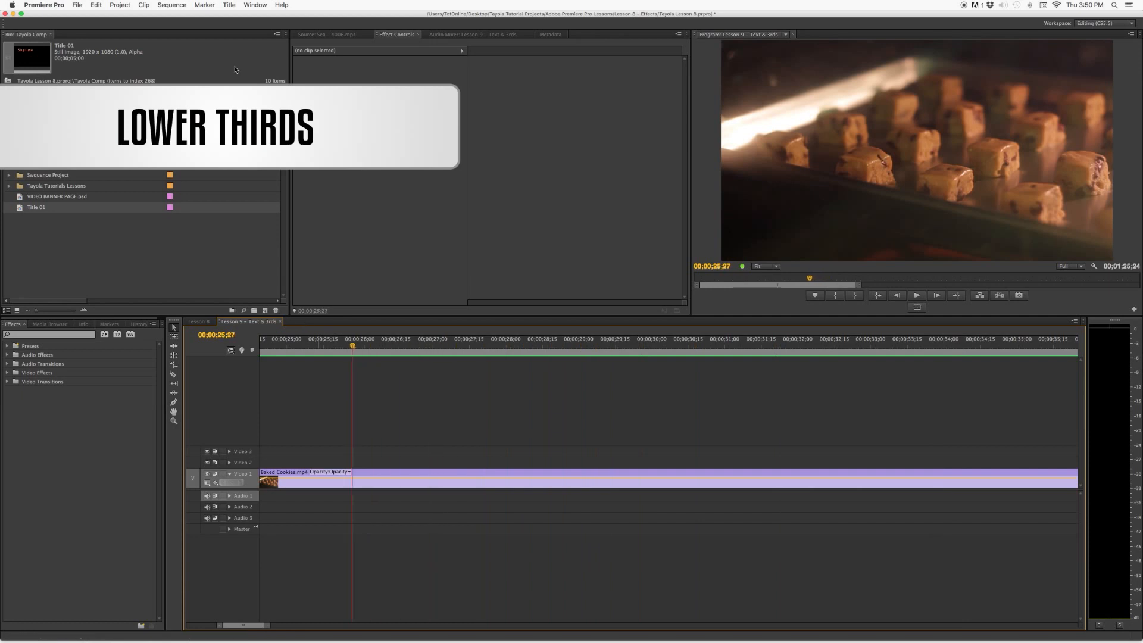
{"action": "left_click", "coordinate": [229, 5]}
{"action": "mouse_move", "coordinate": [240, 18]}
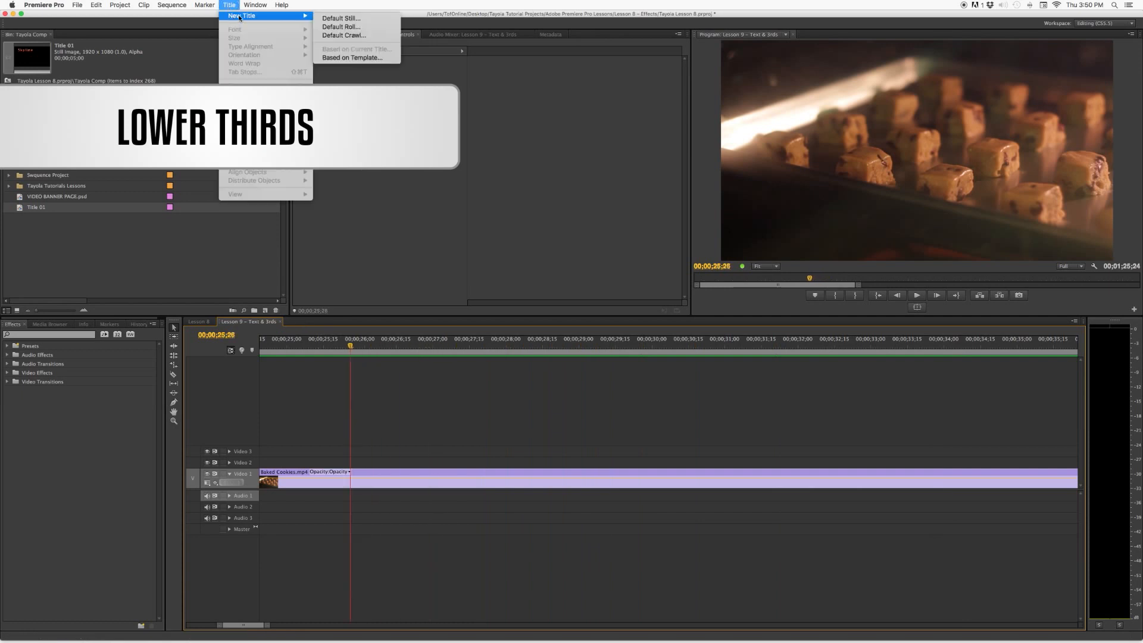
{"action": "left_click", "coordinate": [370, 20]}
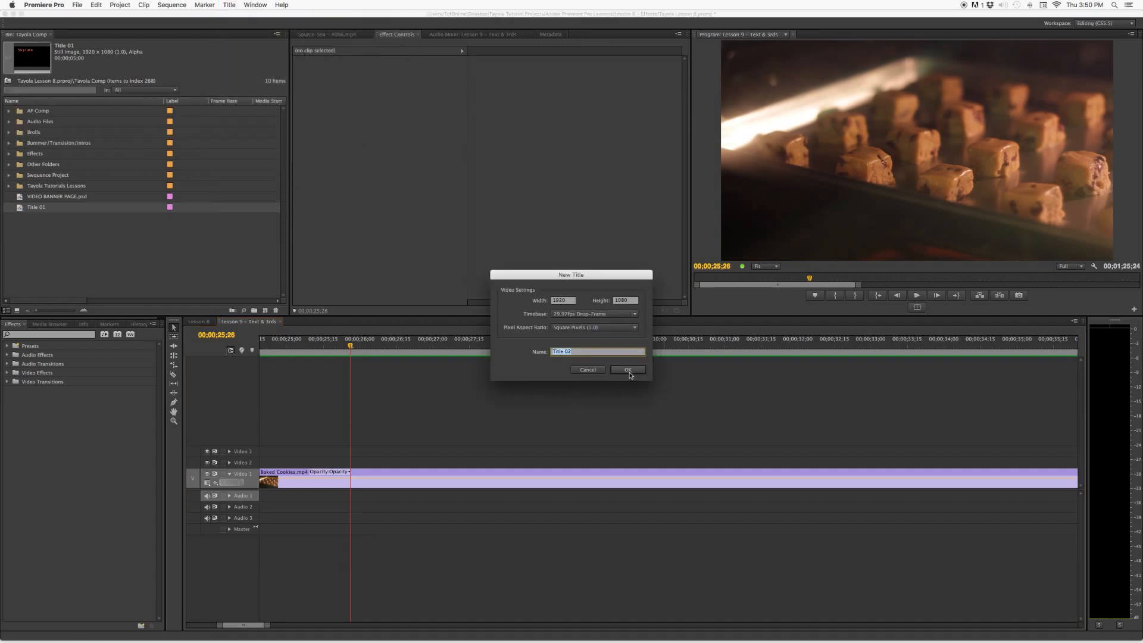
{"action": "left_click", "coordinate": [628, 370]}
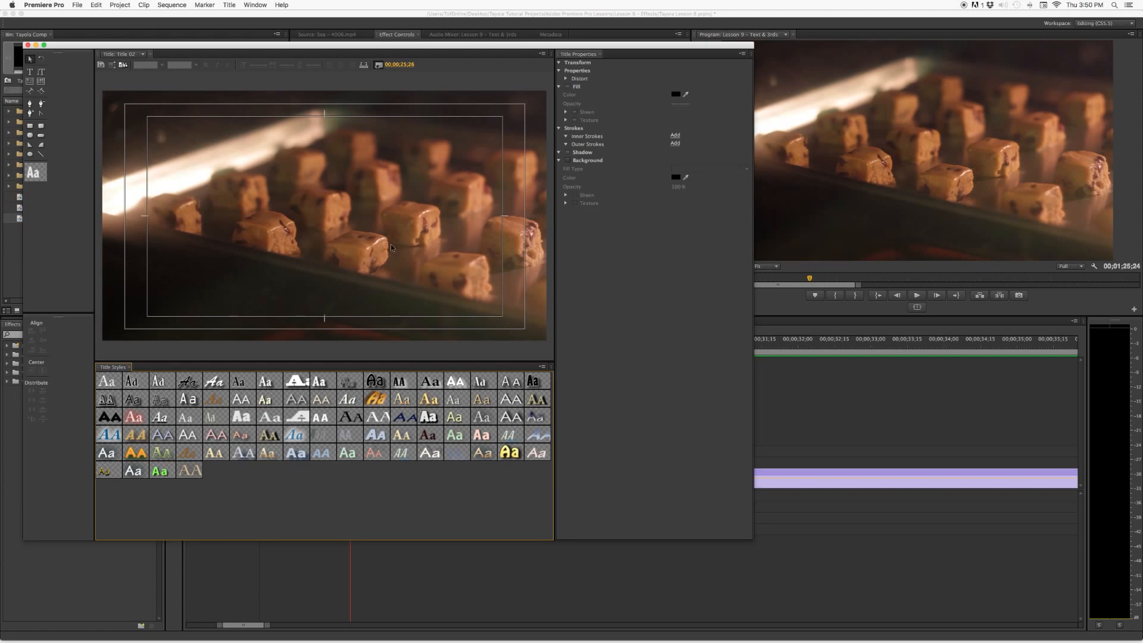
{"action": "left_click", "coordinate": [30, 72]}
{"action": "left_click", "coordinate": [30, 59]}
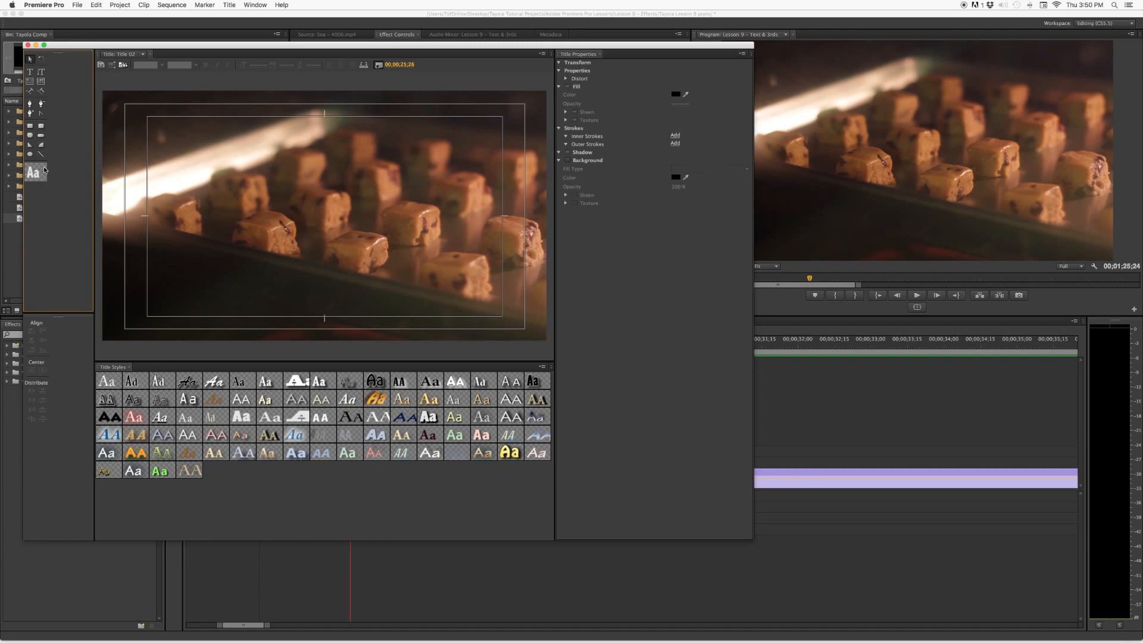
Draw a rounded-corner rectangle about 1938 wide by 387 high across the lower third and shift it partly off the frame's left edge.
{"action": "left_click", "coordinate": [41, 127]}
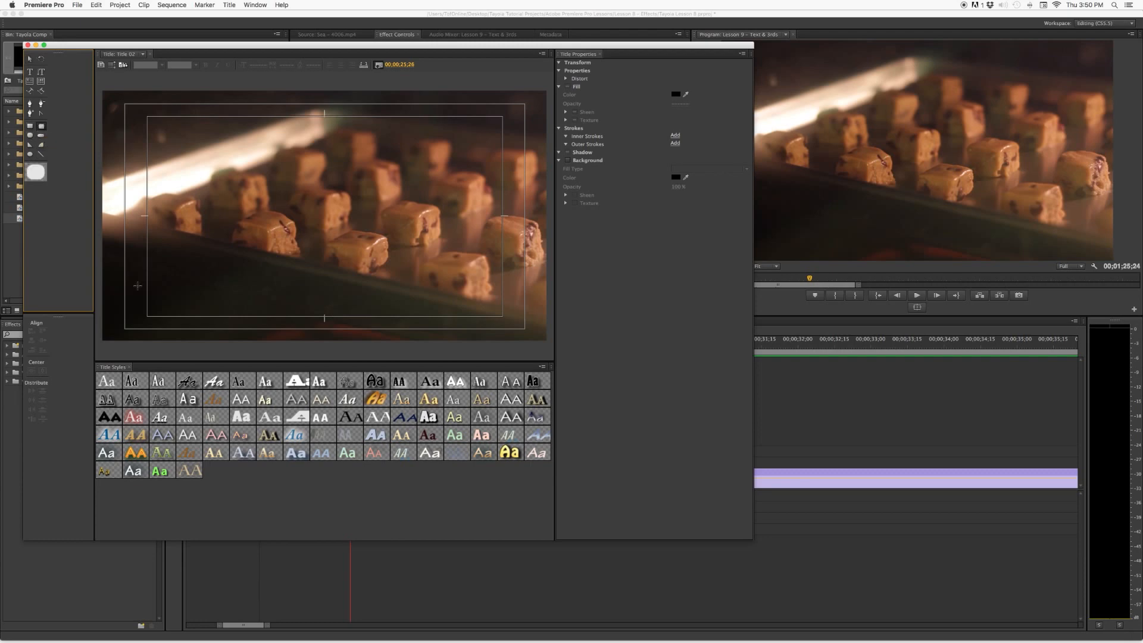
{"action": "left_click_drag", "start_coordinate": [100, 241], "coordinate": [547, 329]}
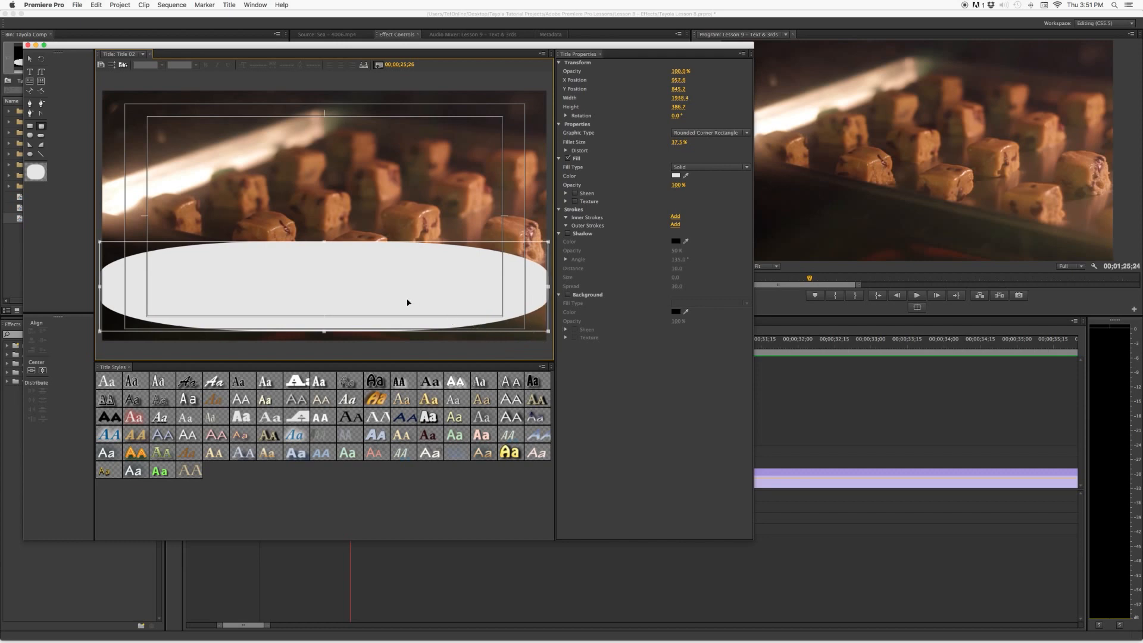
{"action": "left_click_drag", "start_coordinate": [431, 284], "coordinate": [360, 306]}
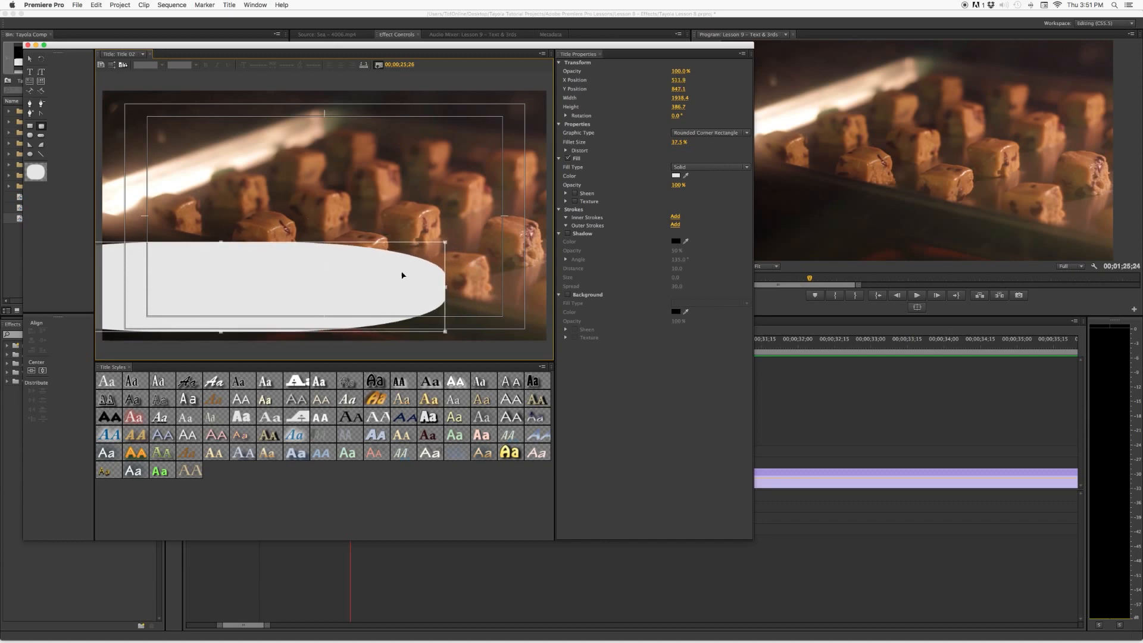
{"action": "left_click_drag", "start_coordinate": [210, 278], "coordinate": [223, 281]}
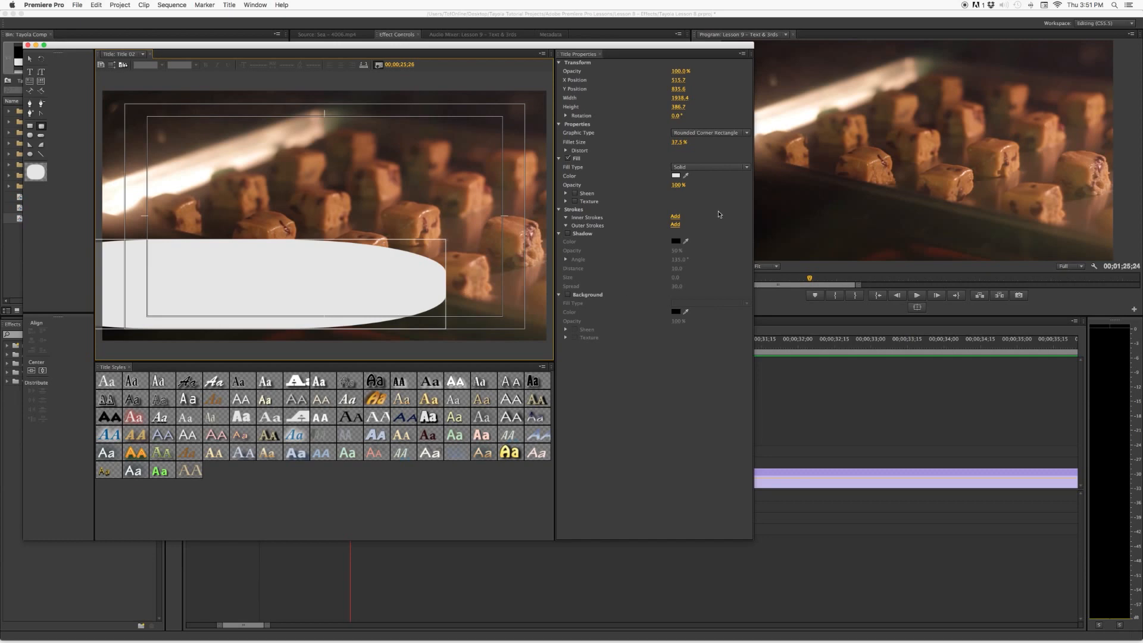
Change the rectangle's fill to a linear gradient and set its first colour stop to a medium blue.
{"action": "left_click", "coordinate": [701, 167]}
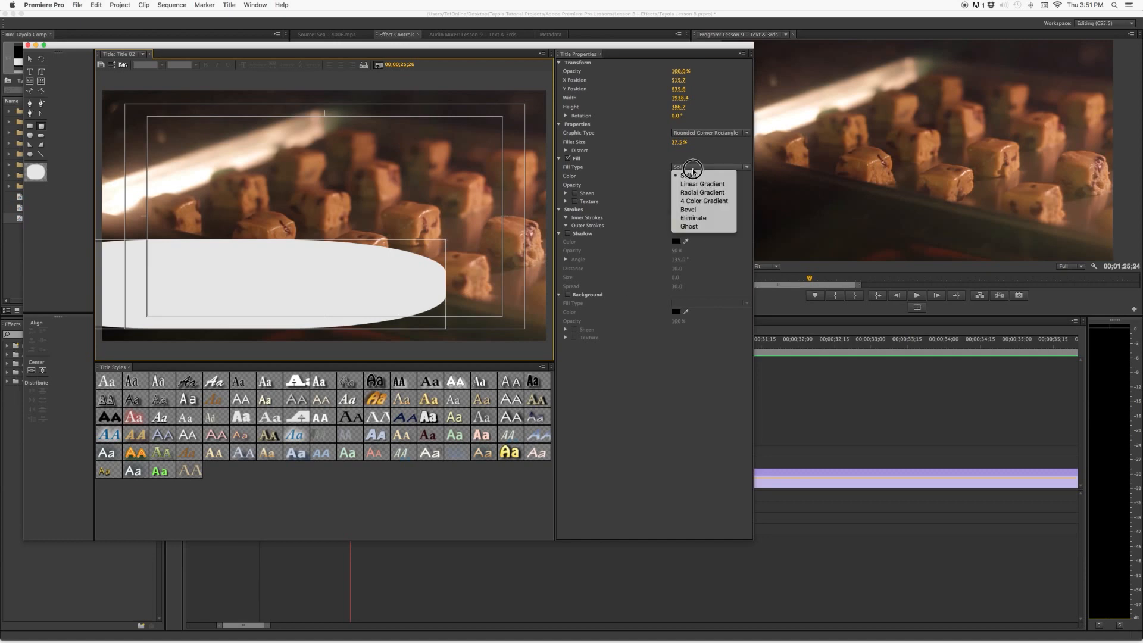
{"action": "left_click", "coordinate": [723, 185]}
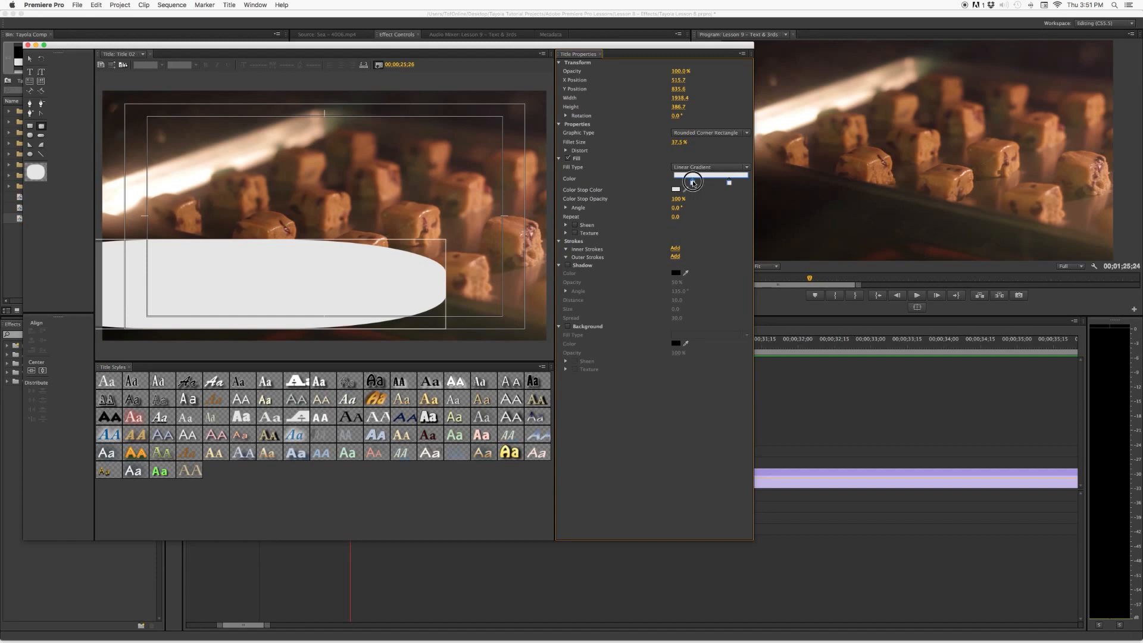
{"action": "double_click", "coordinate": [691, 182]}
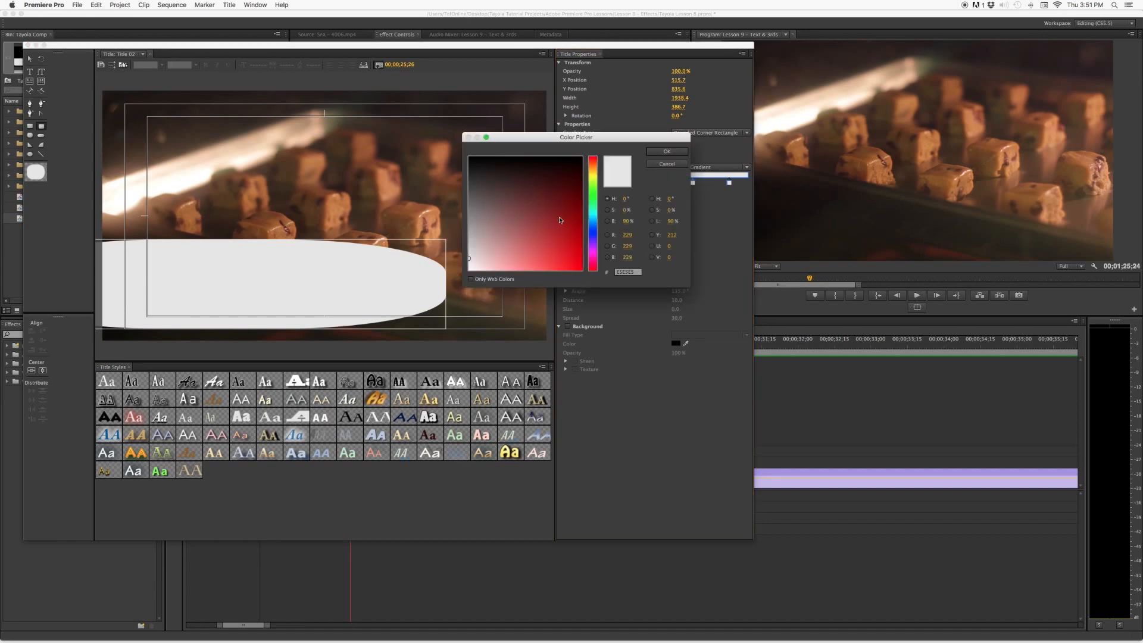
{"action": "mouse_move", "coordinate": [594, 230]}
{"action": "left_mouse_down"}
{"action": "mouse_move", "coordinate": [585, 205]}
{"action": "mouse_move", "coordinate": [562, 224]}
{"action": "mouse_move", "coordinate": [575, 204]}
{"action": "mouse_move", "coordinate": [543, 235]}
{"action": "left_mouse_up"}
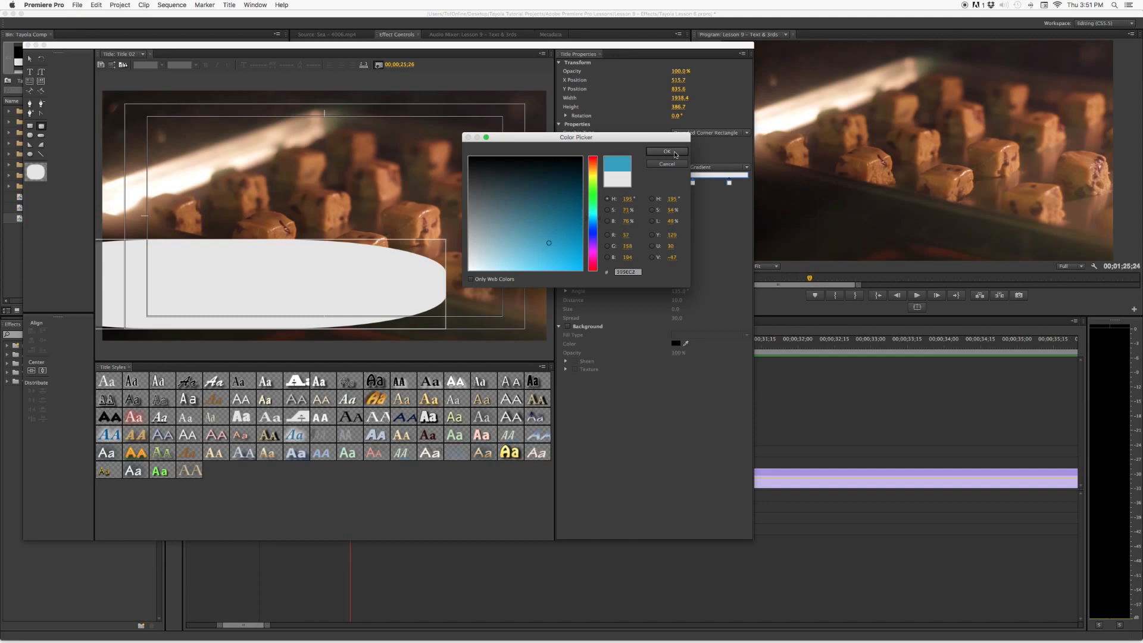
{"action": "left_click", "coordinate": [667, 151]}
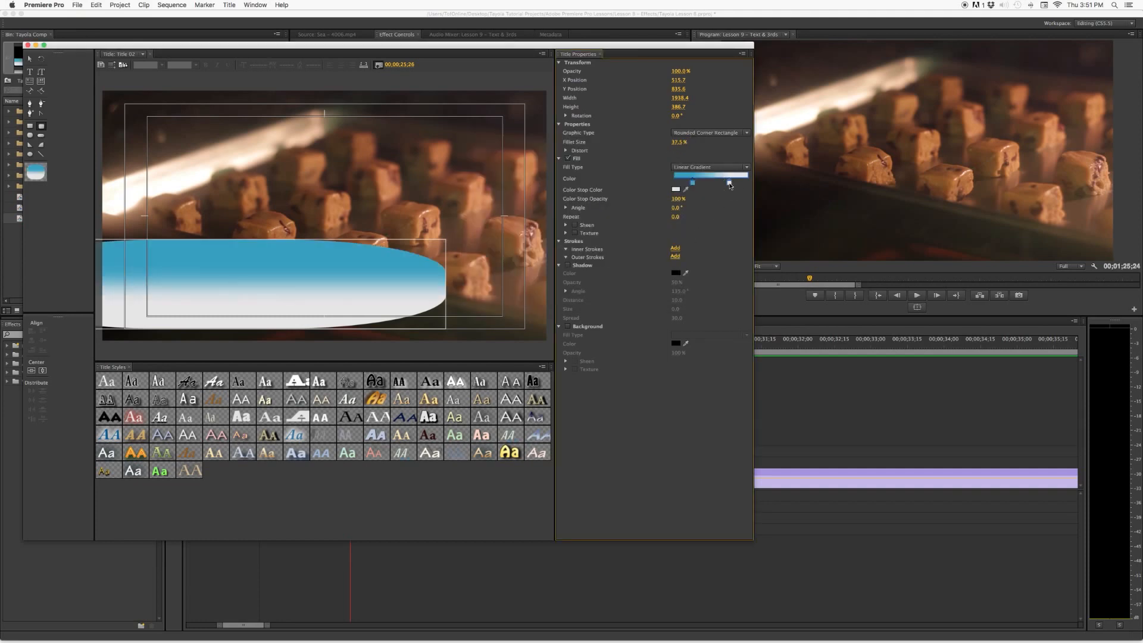
Set the rectangle gradient's second colour stop to a dark navy blue.
{"action": "left_click", "coordinate": [676, 190]}
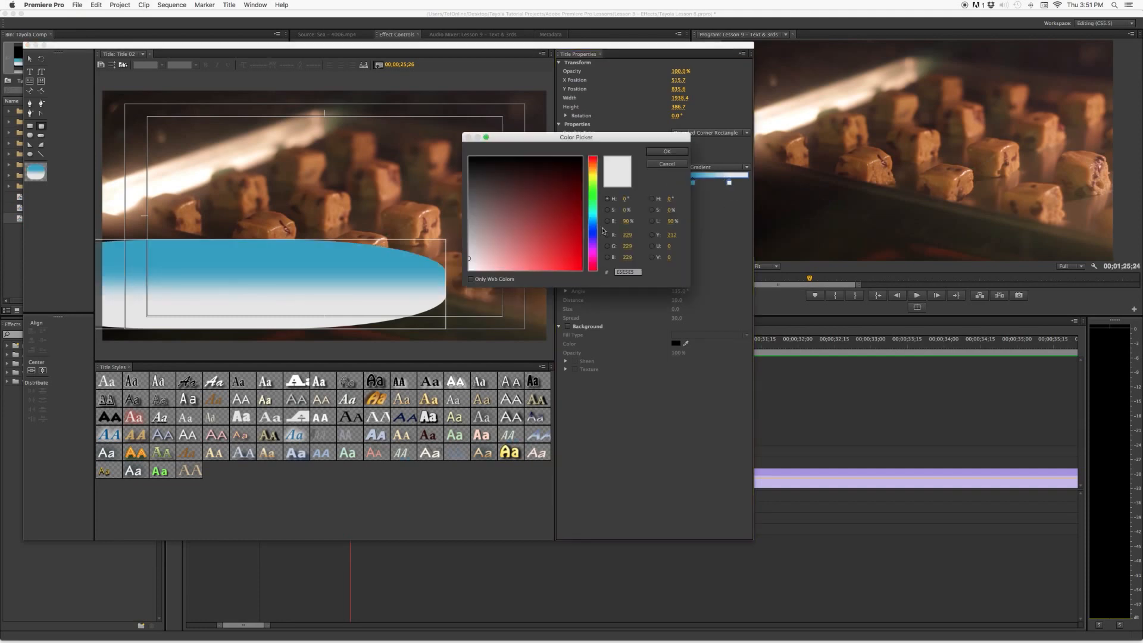
{"action": "mouse_move", "coordinate": [594, 263]}
{"action": "left_mouse_down"}
{"action": "mouse_move", "coordinate": [595, 193]}
{"action": "mouse_move", "coordinate": [596, 222]}
{"action": "mouse_move", "coordinate": [556, 224]}
{"action": "mouse_move", "coordinate": [592, 249]}
{"action": "mouse_move", "coordinate": [594, 171]}
{"action": "left_mouse_up"}
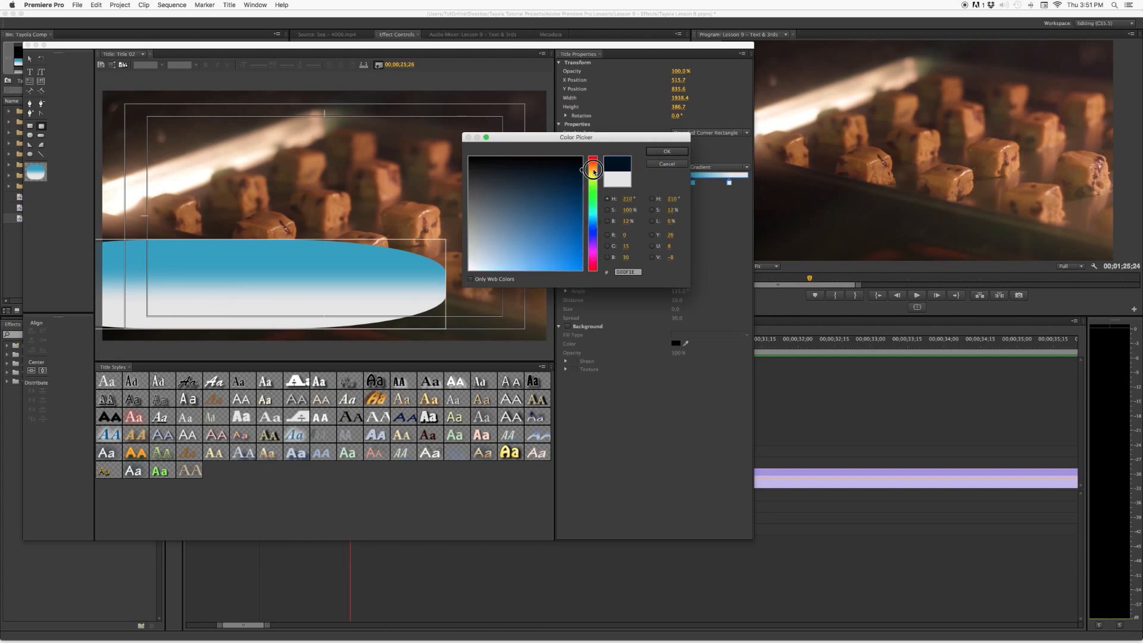
{"action": "left_click", "coordinate": [671, 152]}
{"action": "left_click", "coordinate": [411, 259]}
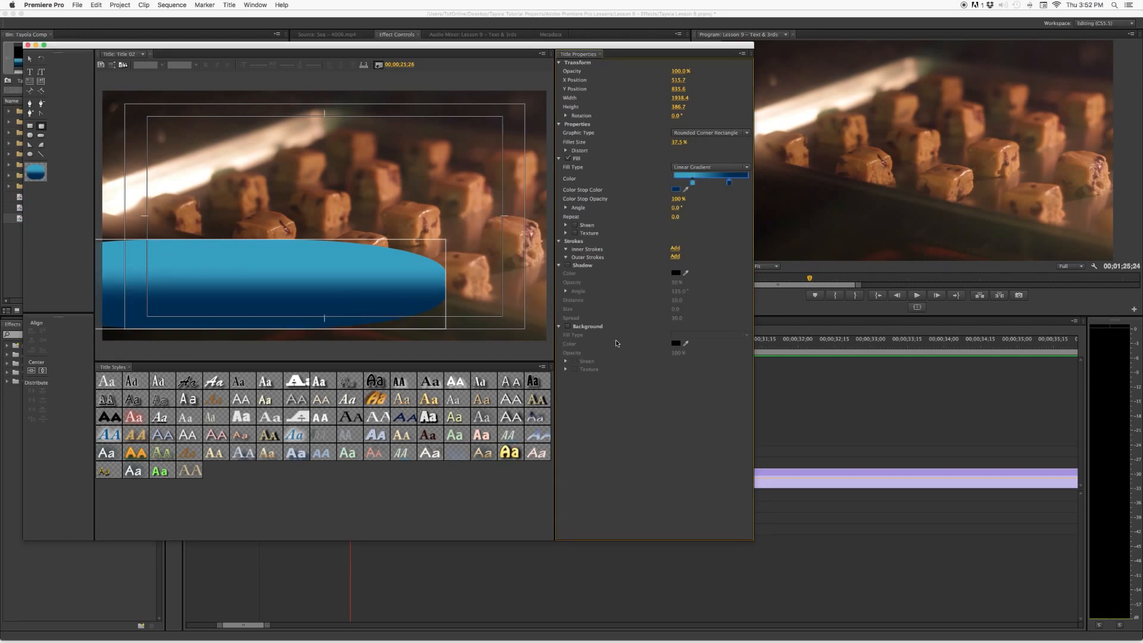
Enable a shadow on the rectangle with opacity 100% and size 3.
{"action": "left_click", "coordinate": [568, 266]}
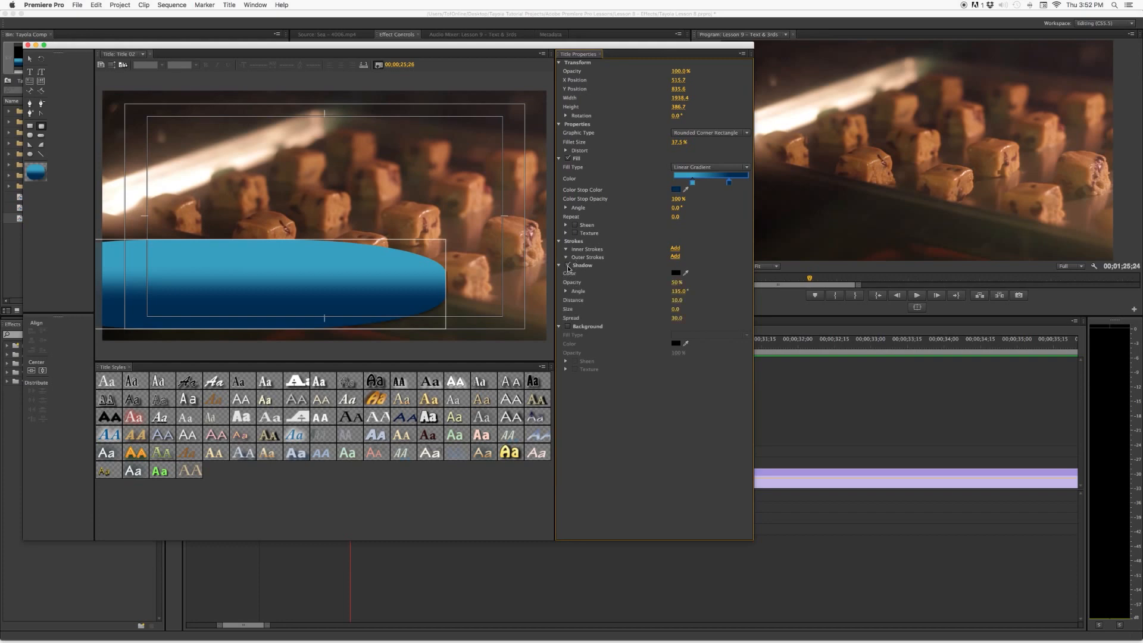
{"action": "left_click", "coordinate": [677, 282]}
{"action": "type", "text": "100"}
{"action": "left_click", "coordinate": [622, 309]}
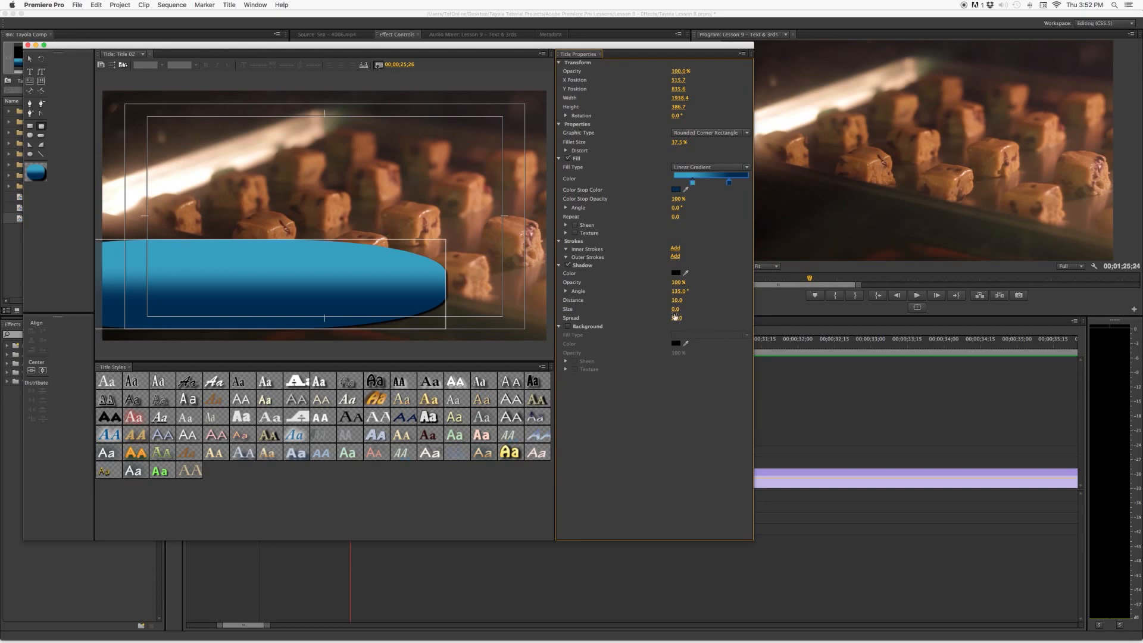
{"action": "left_click", "coordinate": [677, 309]}
{"action": "type", "text": "3"}
{"action": "left_click", "coordinate": [718, 305]}
Set the rectangle's shadow angle to -50° and lower the shape's overall opacity to 90%.
{"action": "left_click_drag", "start_coordinate": [684, 293], "coordinate": [657, 293]}
{"action": "left_click", "coordinate": [689, 291]}
{"action": "type", "text": "-"}
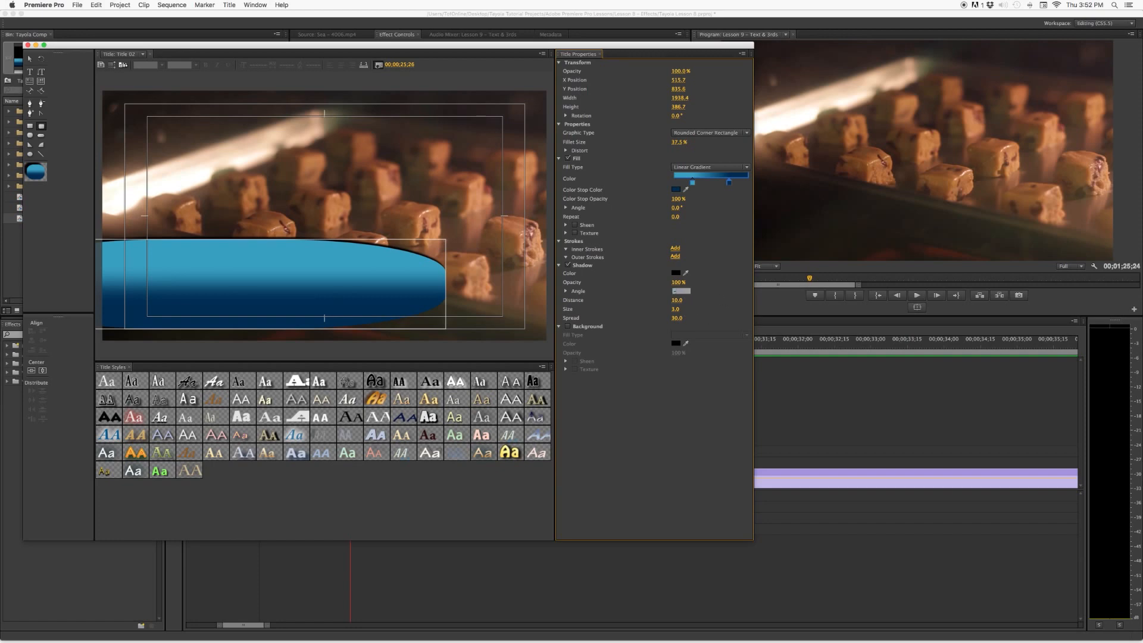
{"action": "type", "text": "50"}
{"action": "key", "text": "Return"}
{"action": "mouse_move", "coordinate": [679, 71]}
{"action": "left_mouse_down"}
{"action": "mouse_move", "coordinate": [657, 71]}
{"action": "mouse_move", "coordinate": [686, 71]}
{"action": "mouse_move", "coordinate": [675, 71]}
{"action": "left_mouse_up"}
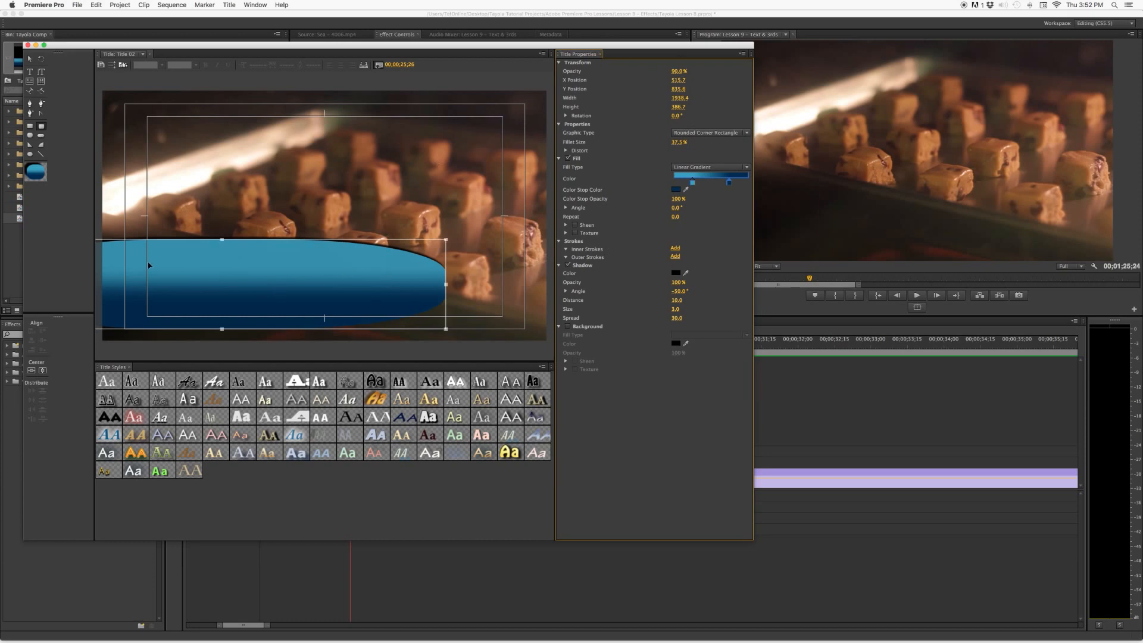
Add a text line reading "baked Cookies" near the upper edge of the blue bar.
{"action": "left_click", "coordinate": [30, 71]}
{"action": "left_click", "coordinate": [133, 257]}
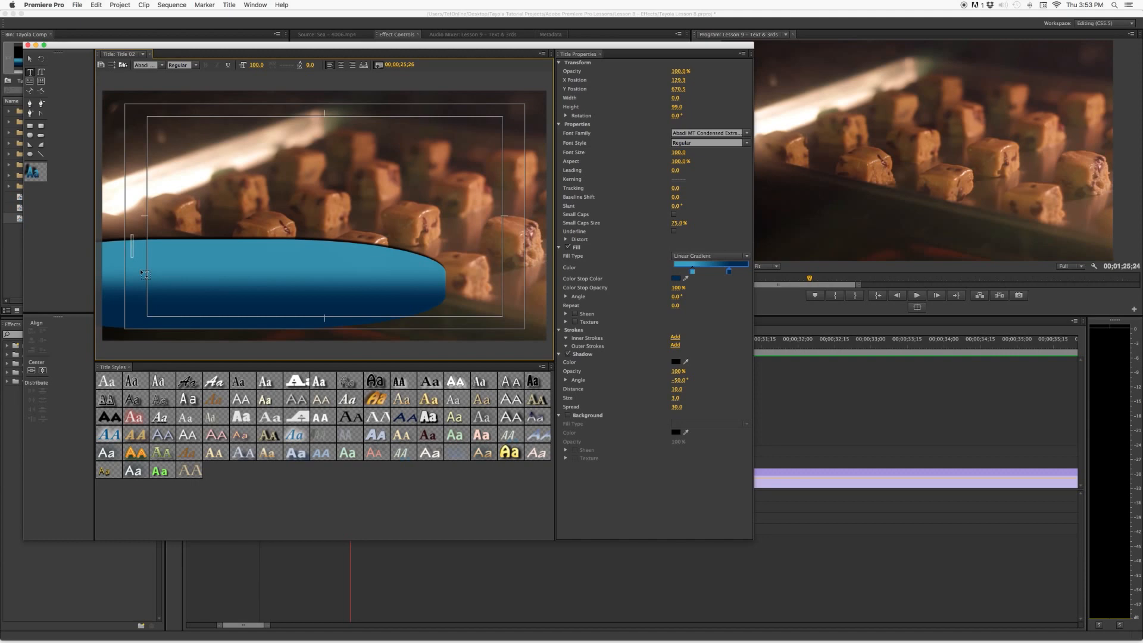
{"action": "type", "text": "ba"}
{"action": "type", "text": "ked"}
{"action": "type", "text": " C"}
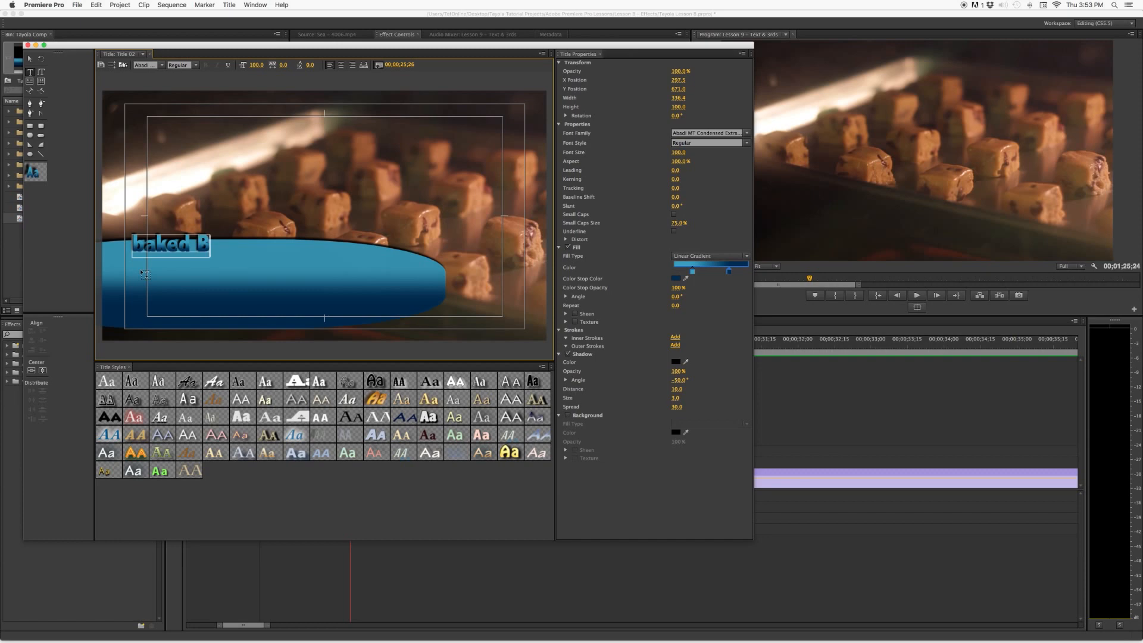
{"action": "type", "text": "ookies"}
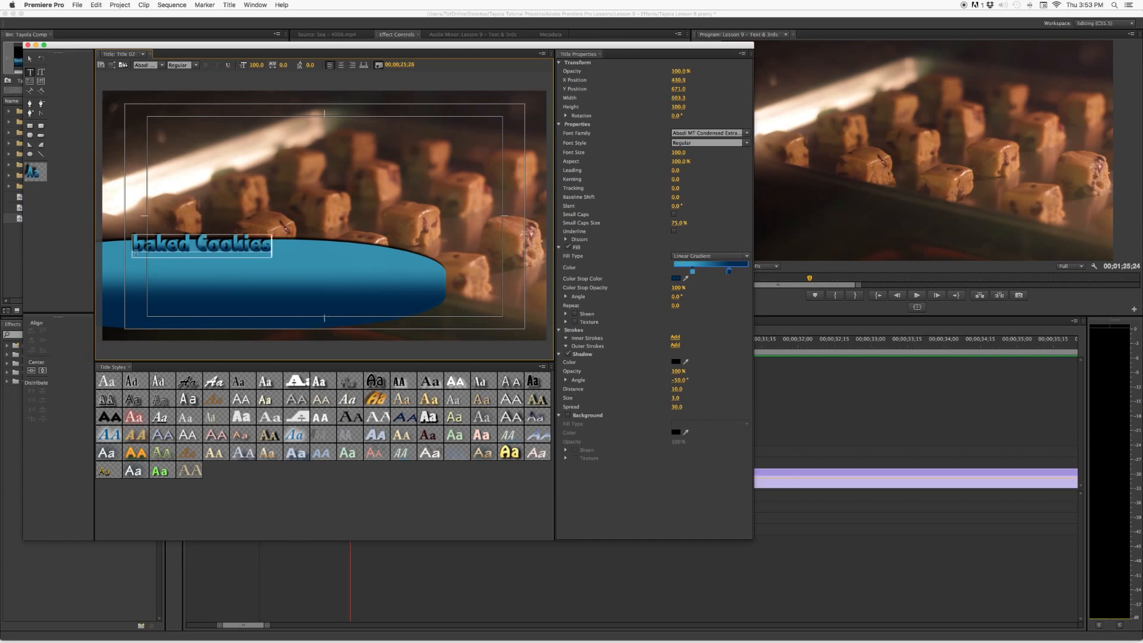
Capitalize the first letter so the line reads "Baked Cookies" and move the text down onto the blue bar.
{"action": "key", "text": "Left"}
{"action": "key", "text": "Left"}
{"action": "key", "text": "Left"}
{"action": "key", "text": "Left"}
{"action": "key", "text": "Left"}
{"action": "key", "text": "Left"}
{"action": "key", "text": "Left"}
{"action": "key", "text": "Left"}
{"action": "key", "text": "Left"}
{"action": "key", "text": "Left"}
{"action": "key", "text": "Left"}
{"action": "key", "text": "Left"}
{"action": "key", "text": "BackSpace"}
{"action": "type", "text": "B"}
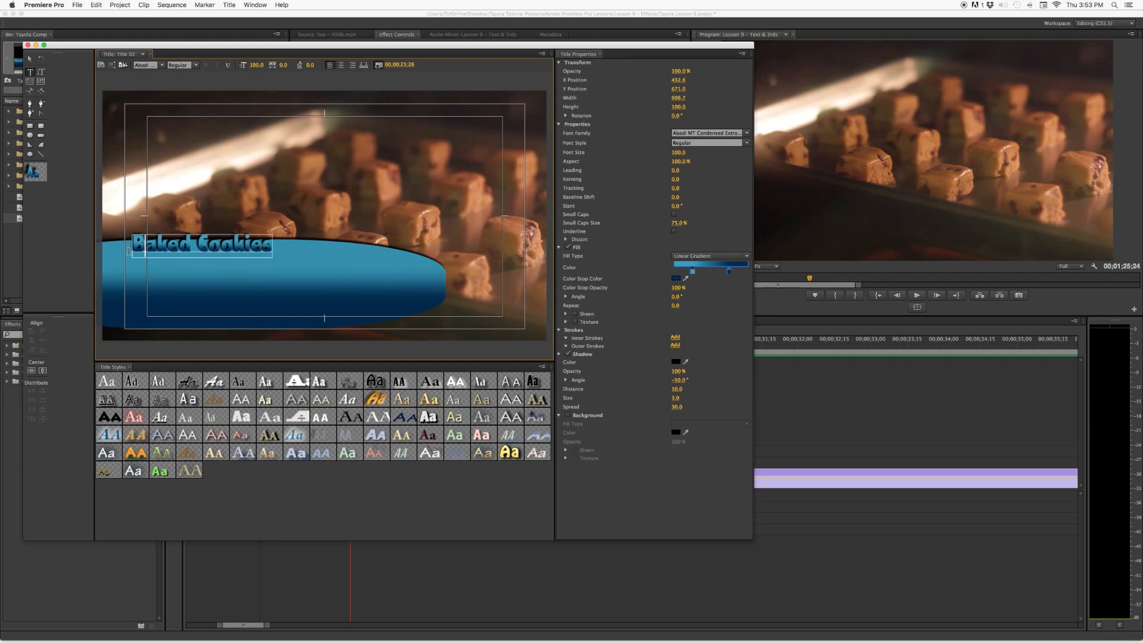
{"action": "left_click_drag", "start_coordinate": [228, 253], "coordinate": [227, 272]}
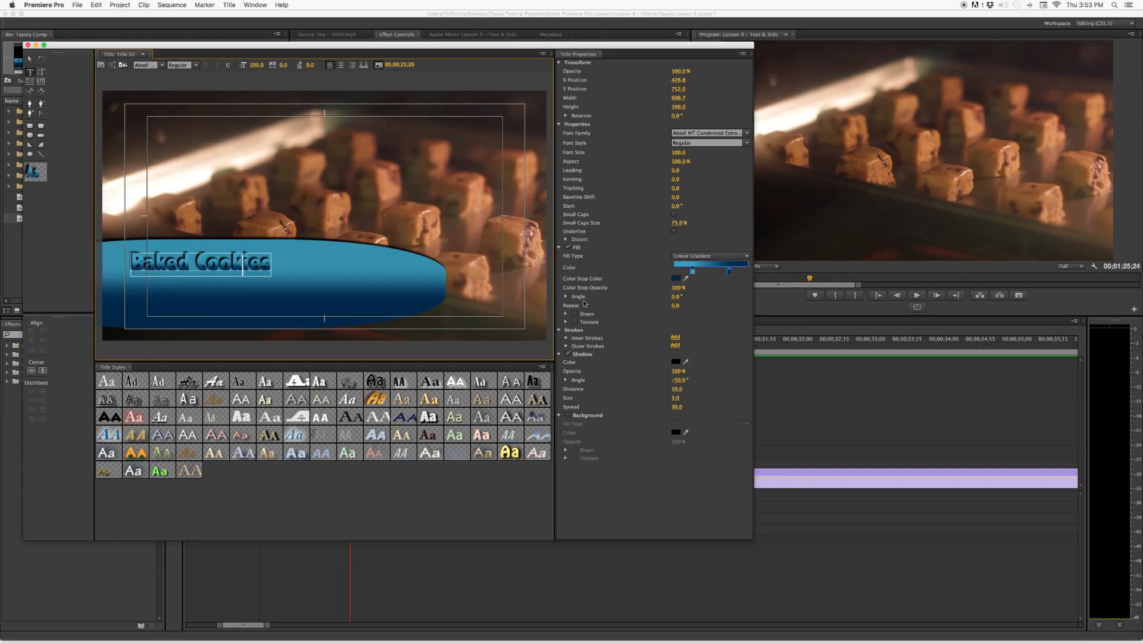
Change the Baked Cookies text to a solid fill in a light golden yellow.
{"action": "left_click", "coordinate": [711, 256]}
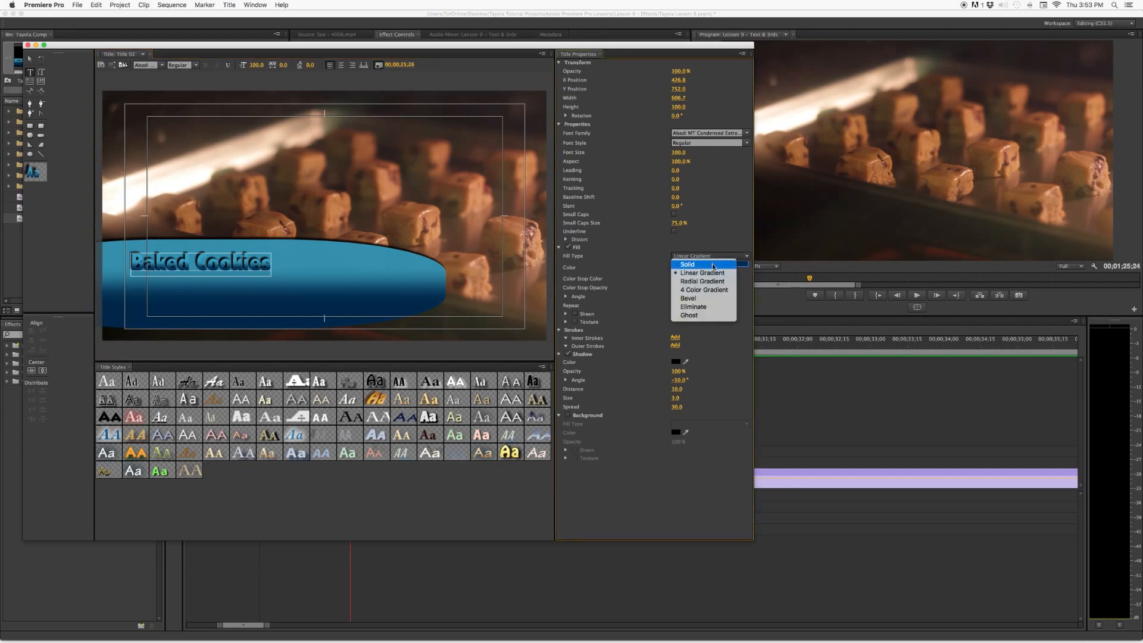
{"action": "left_click", "coordinate": [713, 264]}
{"action": "left_click", "coordinate": [676, 267]}
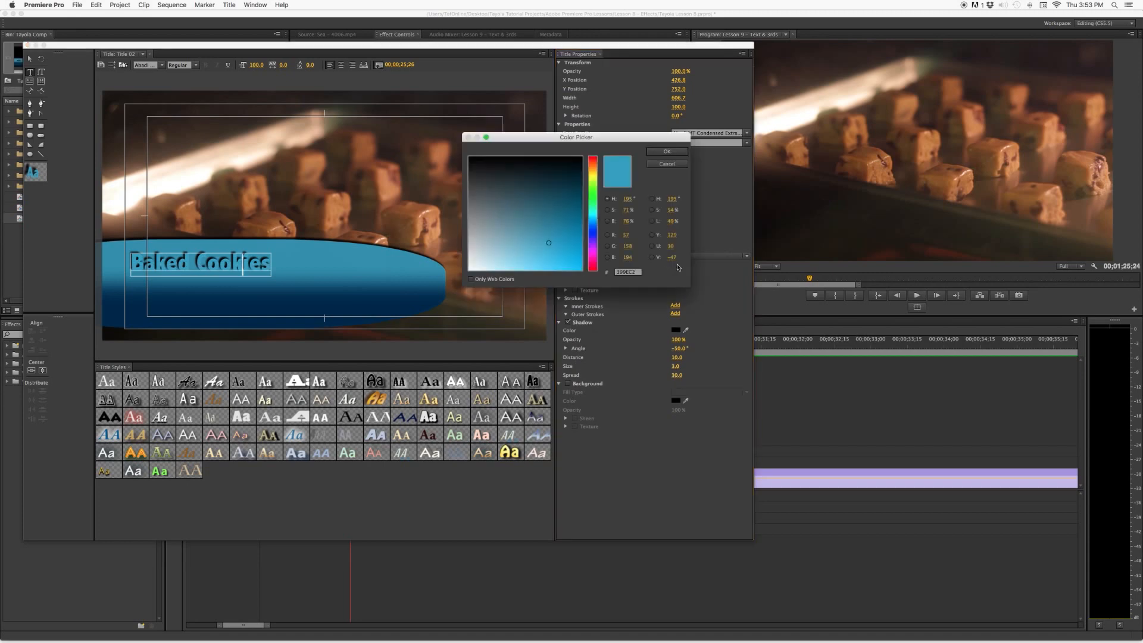
{"action": "left_click_drag", "start_coordinate": [593, 189], "coordinate": [593, 172]}
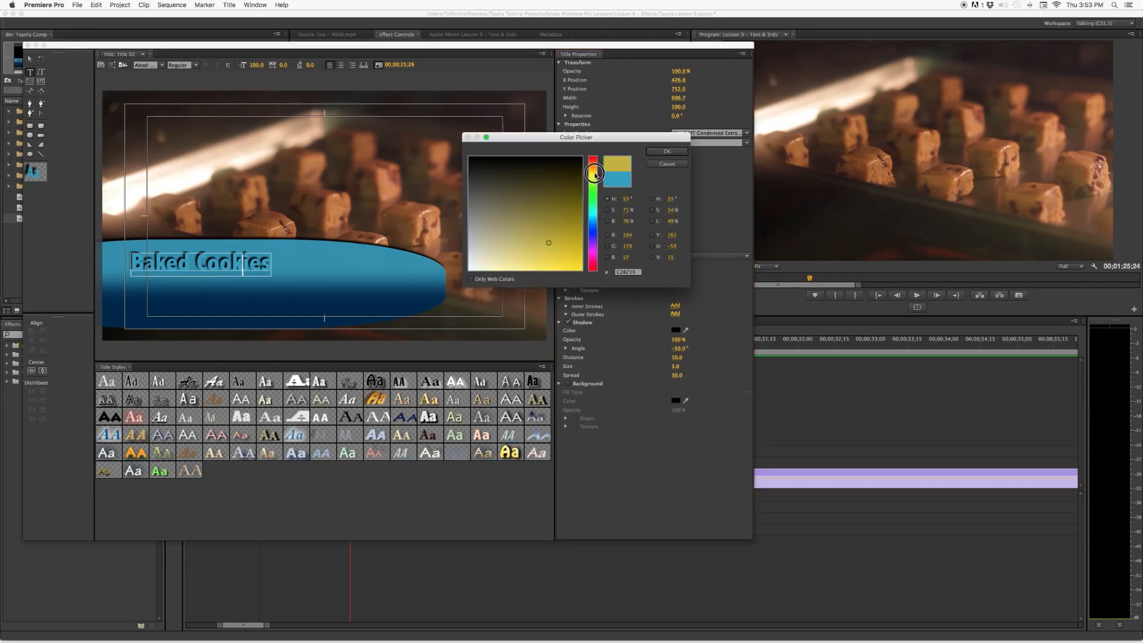
{"action": "mouse_move", "coordinate": [546, 246]}
{"action": "left_mouse_down"}
{"action": "mouse_move", "coordinate": [571, 249]}
{"action": "mouse_move", "coordinate": [581, 228]}
{"action": "mouse_move", "coordinate": [581, 249]}
{"action": "mouse_move", "coordinate": [543, 261]}
{"action": "mouse_move", "coordinate": [548, 247]}
{"action": "left_mouse_up"}
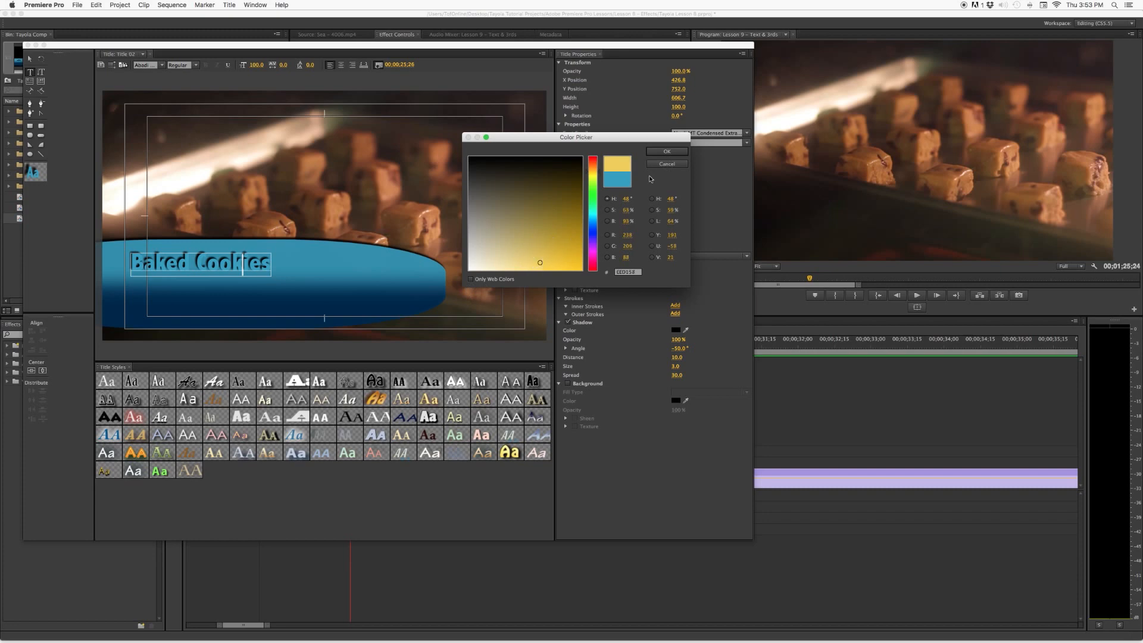
{"action": "left_click", "coordinate": [660, 153]}
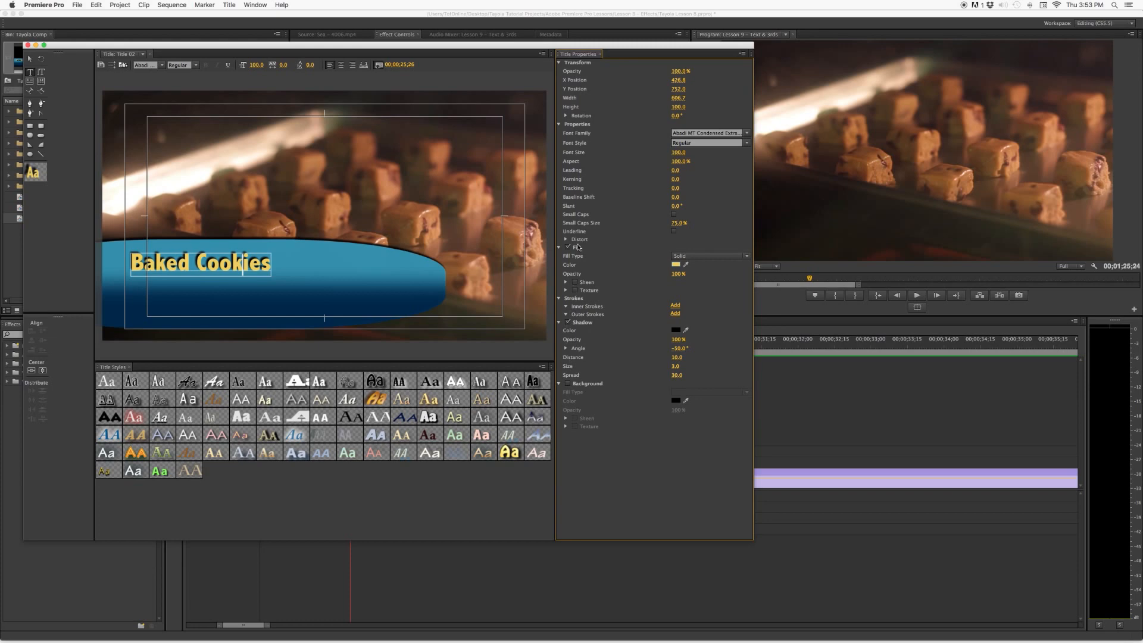
Align the Baked Cookies text with the left title-safe margin and shift the blue bar slightly up and left.
{"action": "mouse_move", "coordinate": [231, 264]}
{"action": "left_mouse_down"}
{"action": "mouse_move", "coordinate": [273, 264]}
{"action": "mouse_move", "coordinate": [249, 264]}
{"action": "left_mouse_up"}
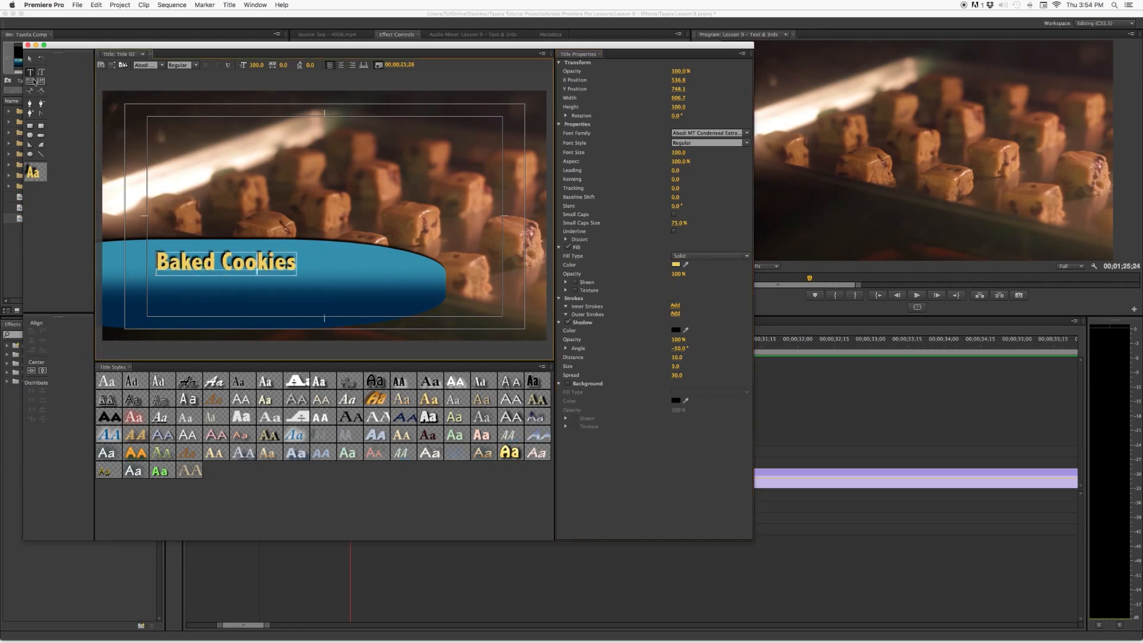
{"action": "left_click", "coordinate": [204, 265]}
{"action": "key", "text": "Escape"}
{"action": "mouse_move", "coordinate": [263, 264]}
{"action": "left_mouse_down"}
{"action": "mouse_move", "coordinate": [286, 267]}
{"action": "mouse_move", "coordinate": [261, 259]}
{"action": "left_mouse_up"}
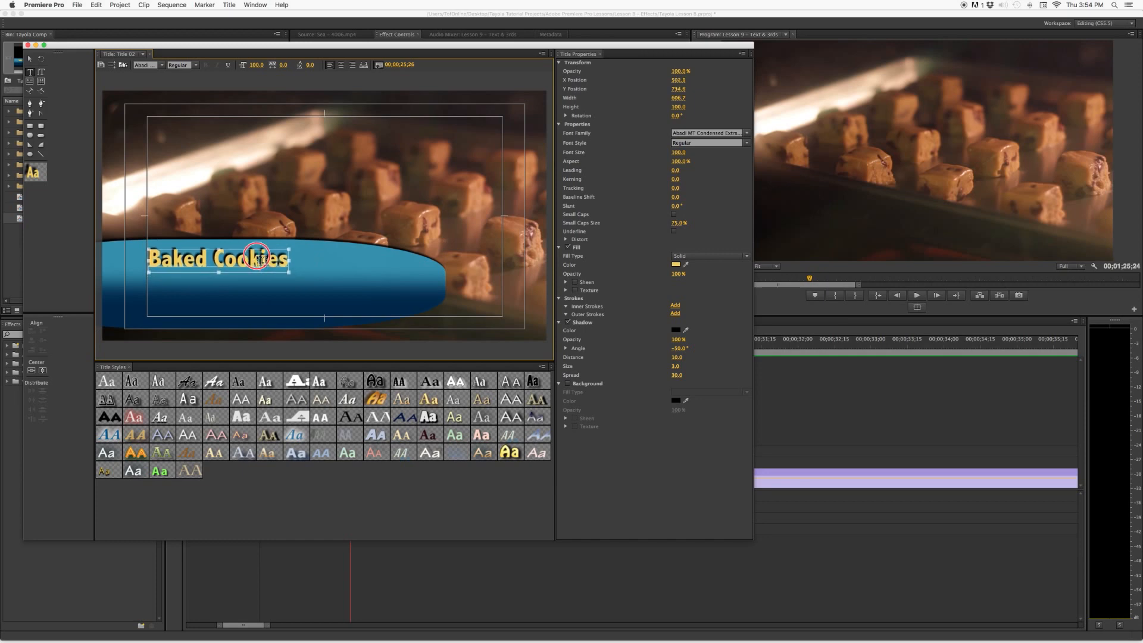
{"action": "left_click_drag", "start_coordinate": [260, 260], "coordinate": [234, 253]}
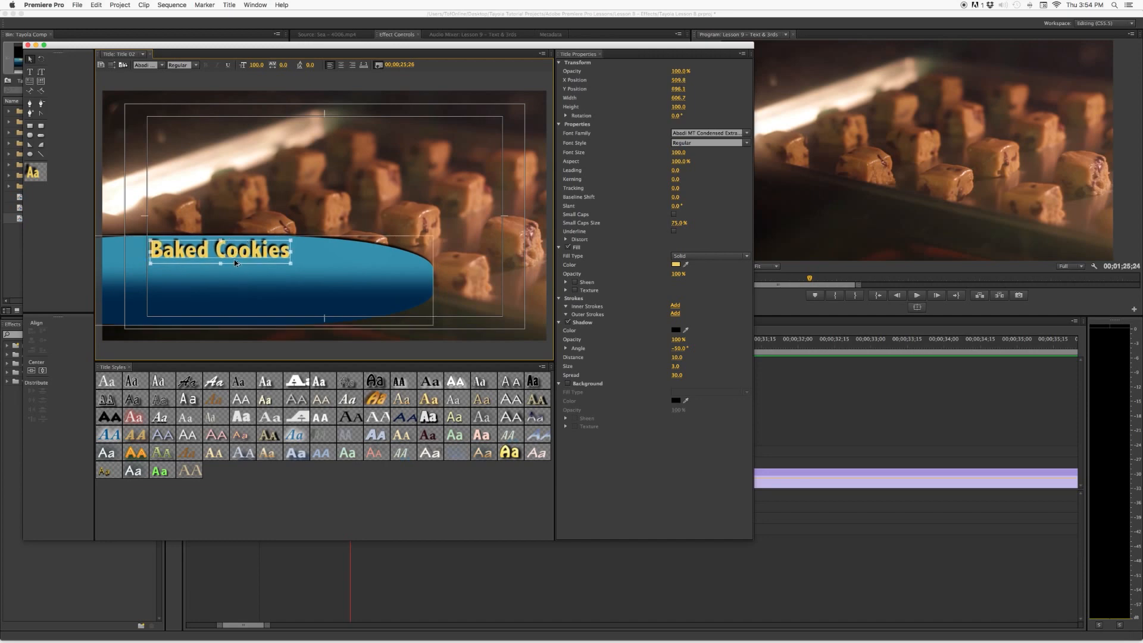
Arrange the Baked Cookies text with a duplicate line below it and set the upper line's font size to 150.
{"action": "mouse_move", "coordinate": [226, 252]}
{"action": "left_mouse_down"}
{"action": "mouse_move", "coordinate": [224, 294]}
{"action": "mouse_move", "coordinate": [228, 264]}
{"action": "left_mouse_up"}
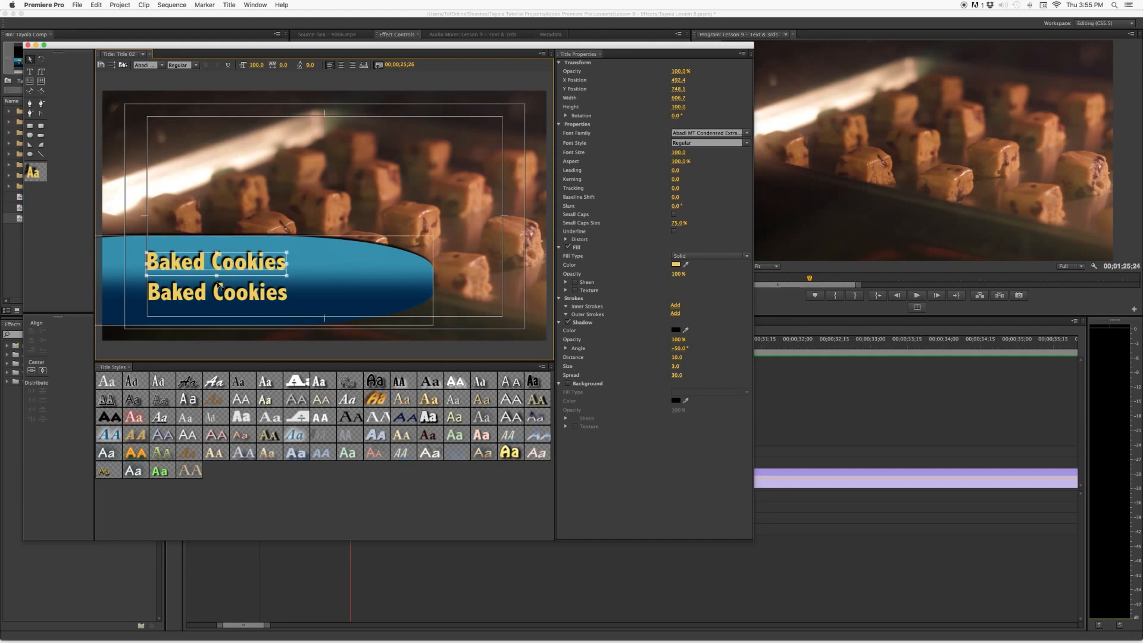
{"action": "left_click", "coordinate": [257, 65]}
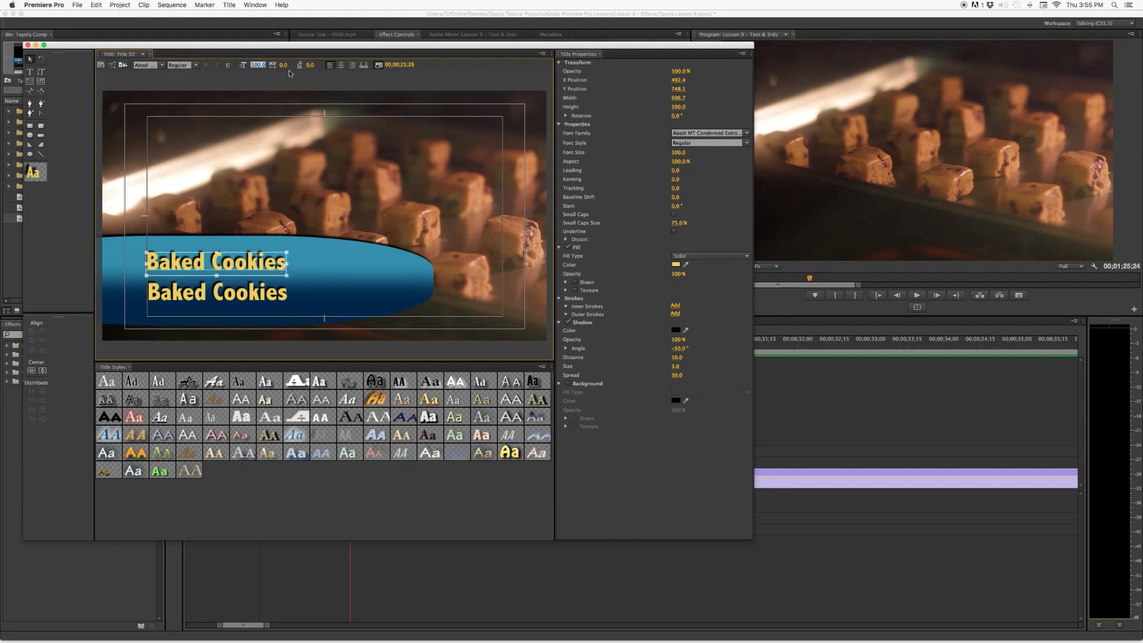
{"action": "type", "text": "150"}
{"action": "key", "text": "Return"}
Reposition the blue bar behind both text lines and nudge the larger Baked Cookies line up and left above the smaller one.
{"action": "left_click", "coordinate": [280, 266]}
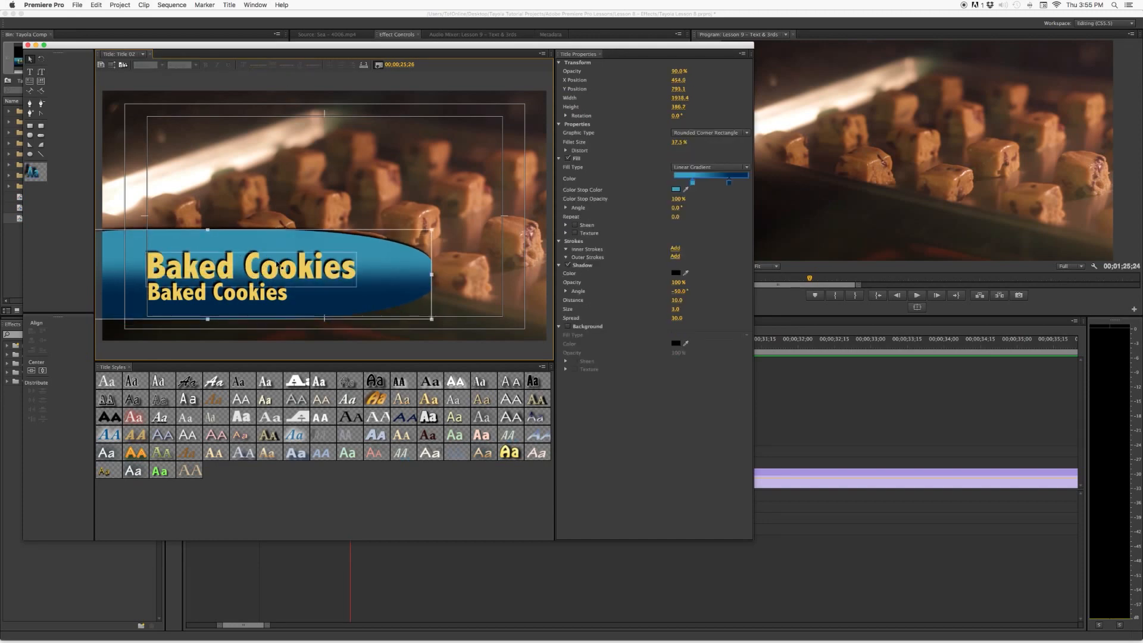
{"action": "left_click_drag", "start_coordinate": [278, 266], "coordinate": [280, 273]}
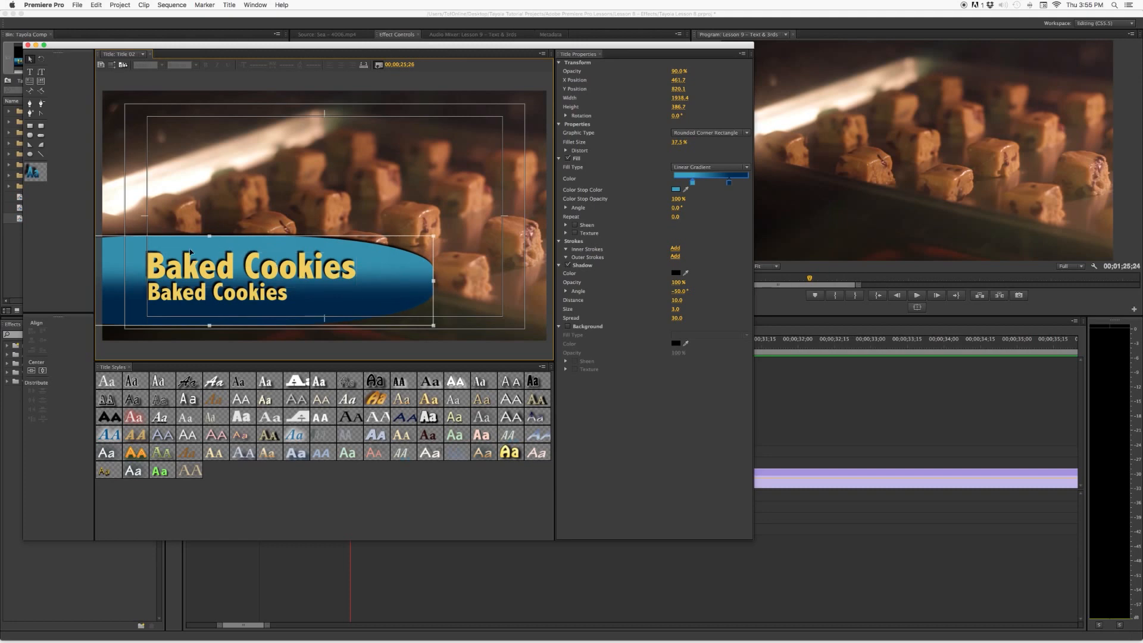
{"action": "left_click_drag", "start_coordinate": [230, 270], "coordinate": [225, 263]}
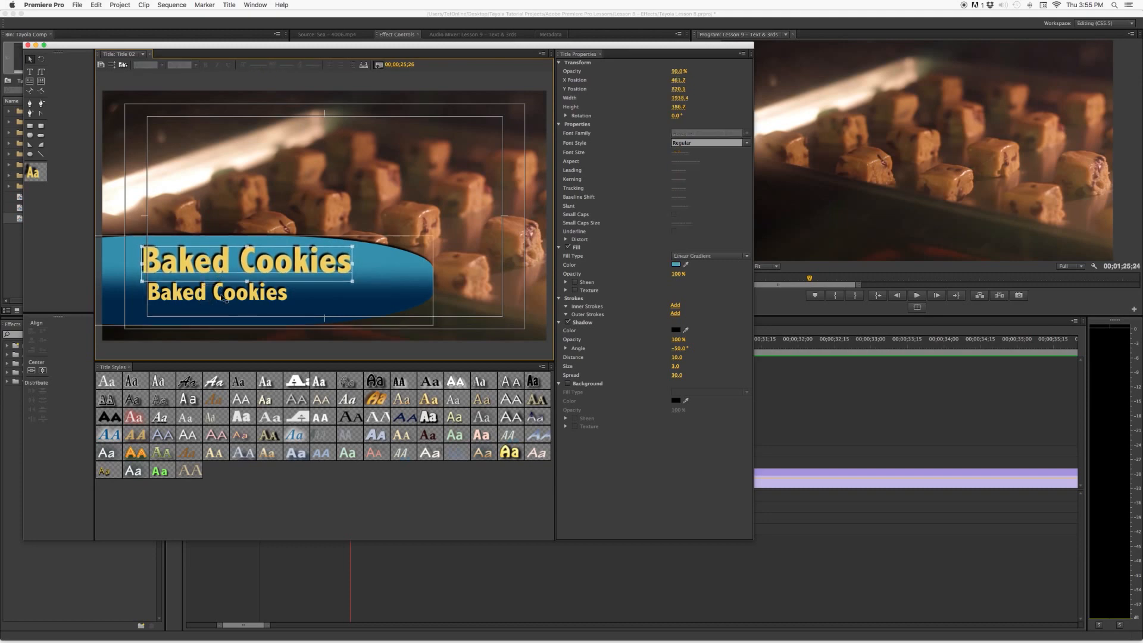
{"action": "left_click", "coordinate": [241, 293]}
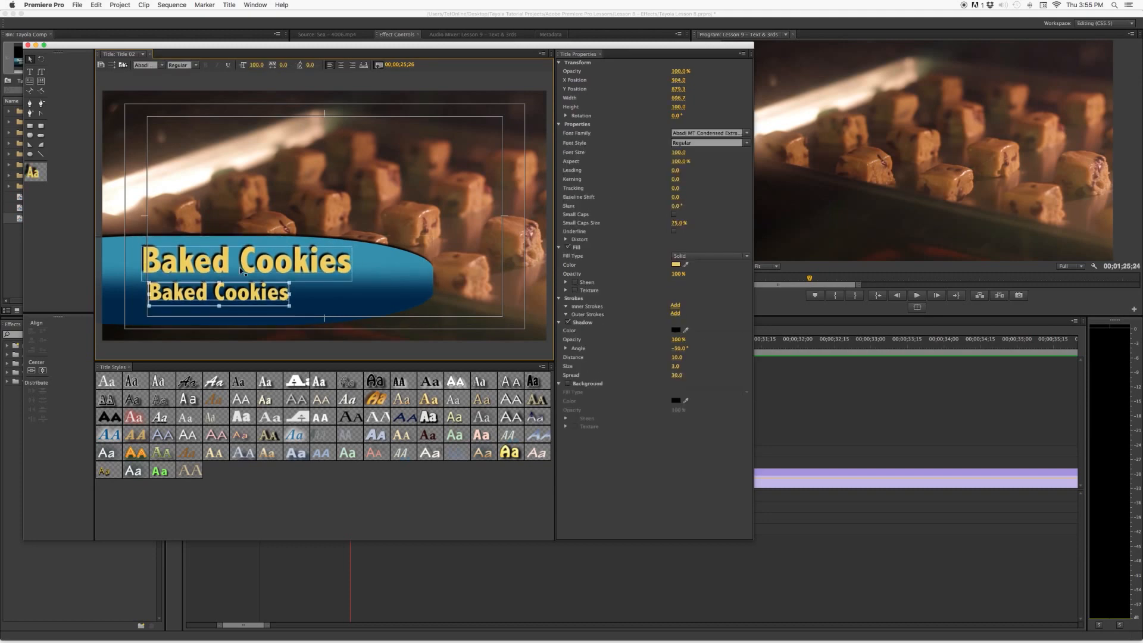
Move both Baked Cookies text lines slightly lower and align their left edges with the left title-safe margin.
{"action": "left_click", "coordinate": [199, 260]}
{"action": "left_click_drag", "start_coordinate": [199, 260], "coordinate": [227, 271]}
{"action": "left_click", "coordinate": [226, 298]}
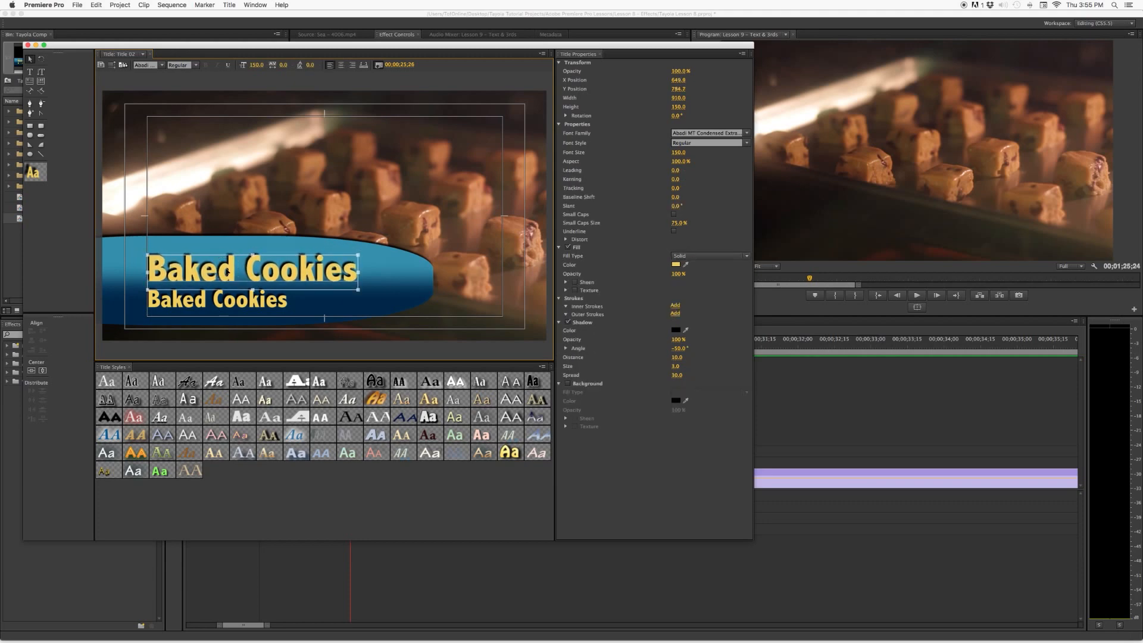
Replace the text of the smaller lower line with "Cooking Tutorial".
{"action": "double_click", "coordinate": [235, 302]}
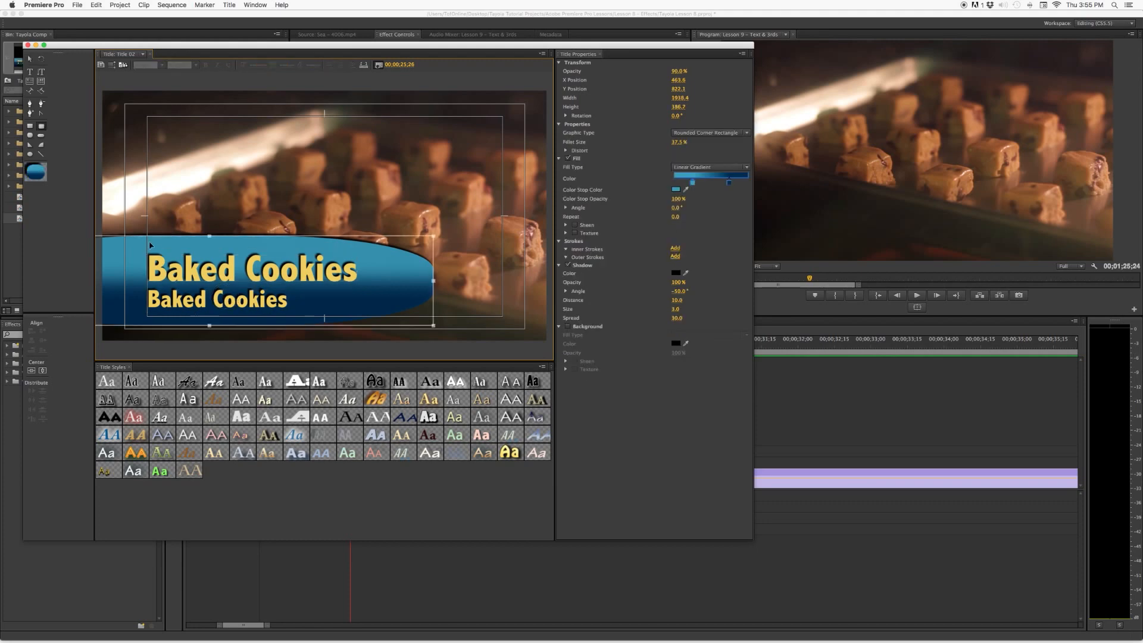
{"action": "key", "text": "t"}
{"action": "left_click", "coordinate": [188, 301]}
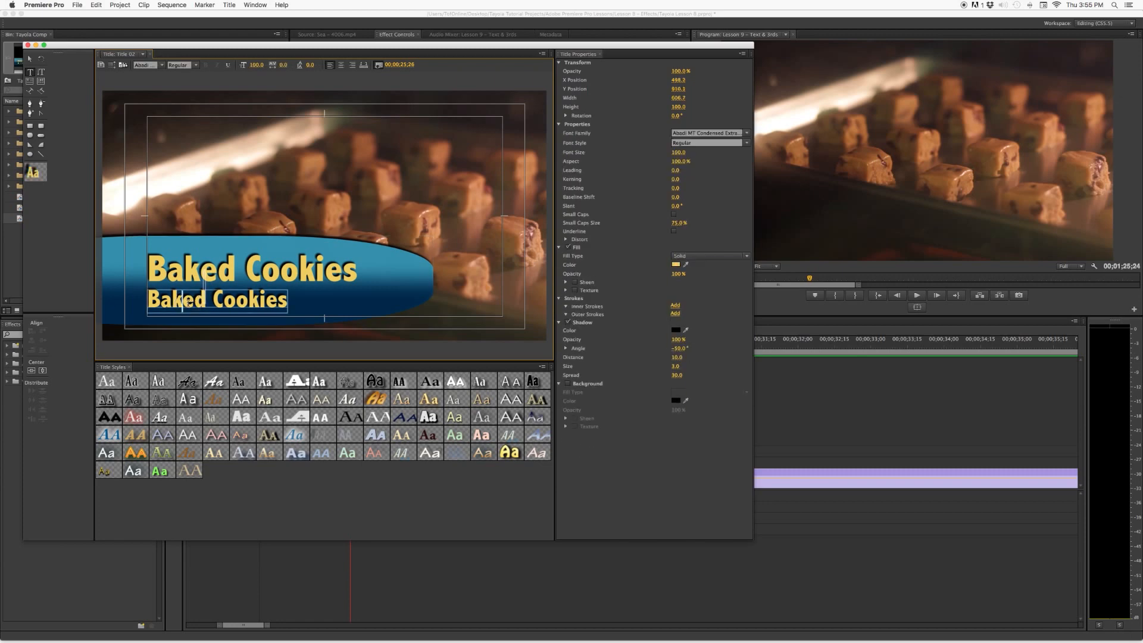
{"action": "left_click", "coordinate": [287, 302]}
{"action": "key", "text": "BackSpace"}
{"action": "key", "text": "BackSpace"}
{"action": "key", "text": "BackSpace"}
{"action": "key", "text": "BackSpace"}
{"action": "key", "text": "BackSpace"}
{"action": "key", "text": "BackSpace"}
{"action": "key", "text": "BackSpace"}
{"action": "key", "text": "BackSpace"}
{"action": "key", "text": "BackSpace"}
{"action": "key", "text": "BackSpace"}
{"action": "key", "text": "BackSpace"}
{"action": "key", "text": "BackSpace"}
{"action": "key", "text": "BackSpace"}
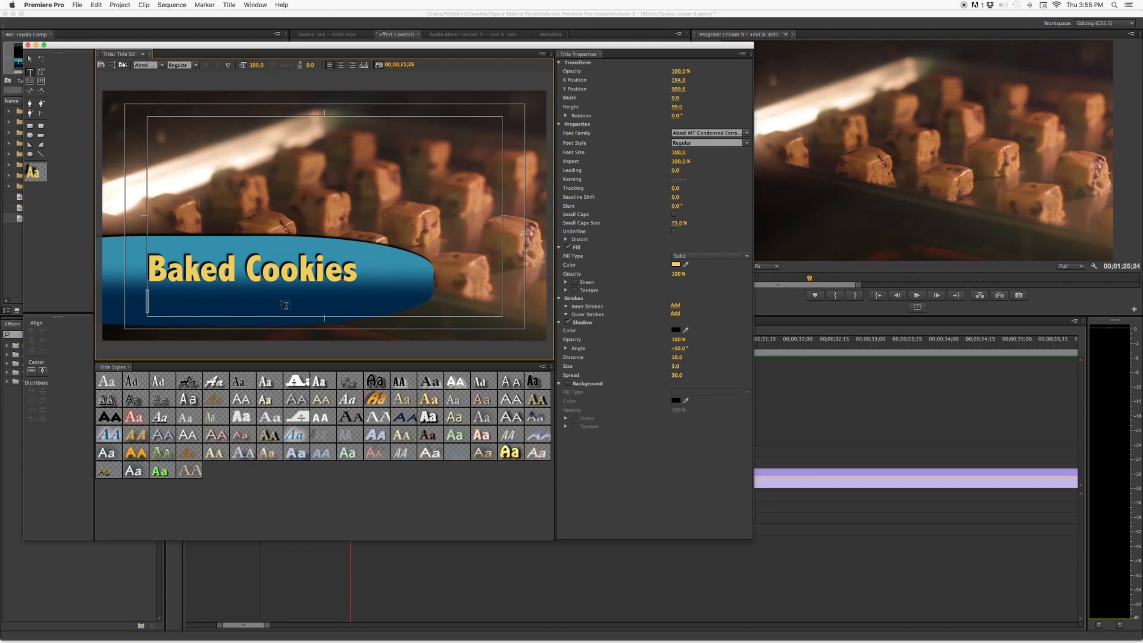
{"action": "type", "text": "Cookin"}
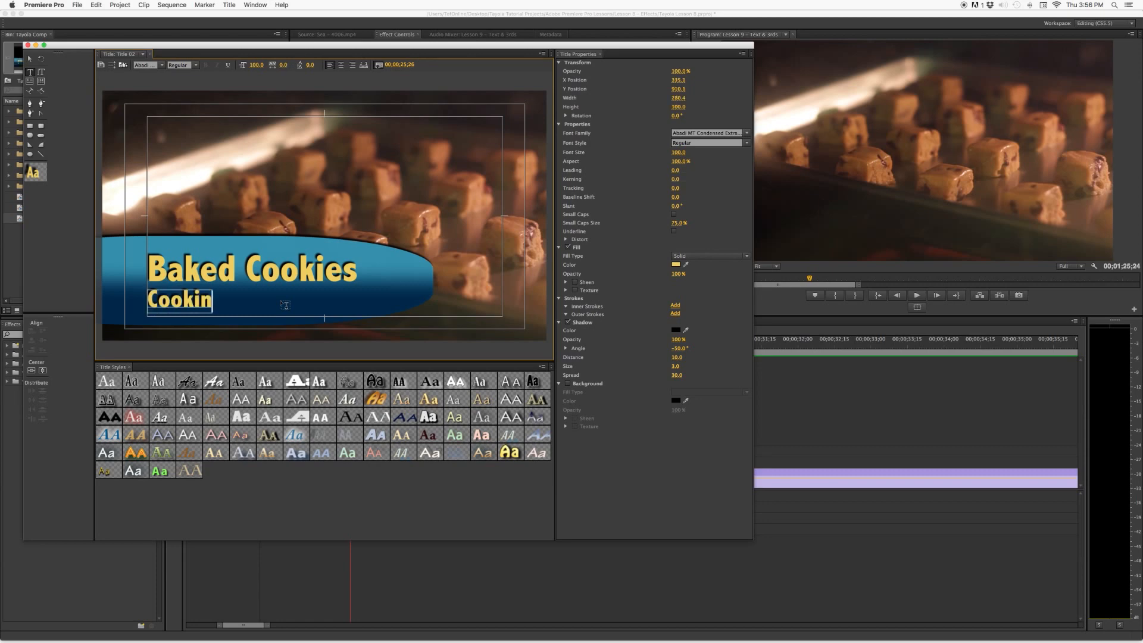
{"action": "type", "text": "g Tut"}
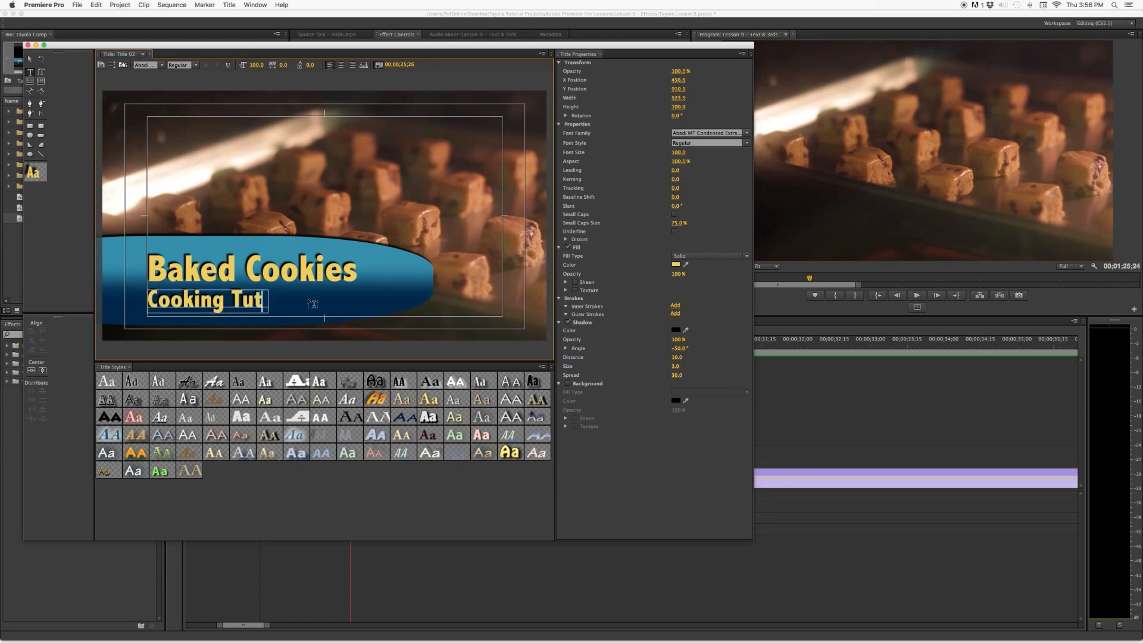
{"action": "type", "text": "orial"}
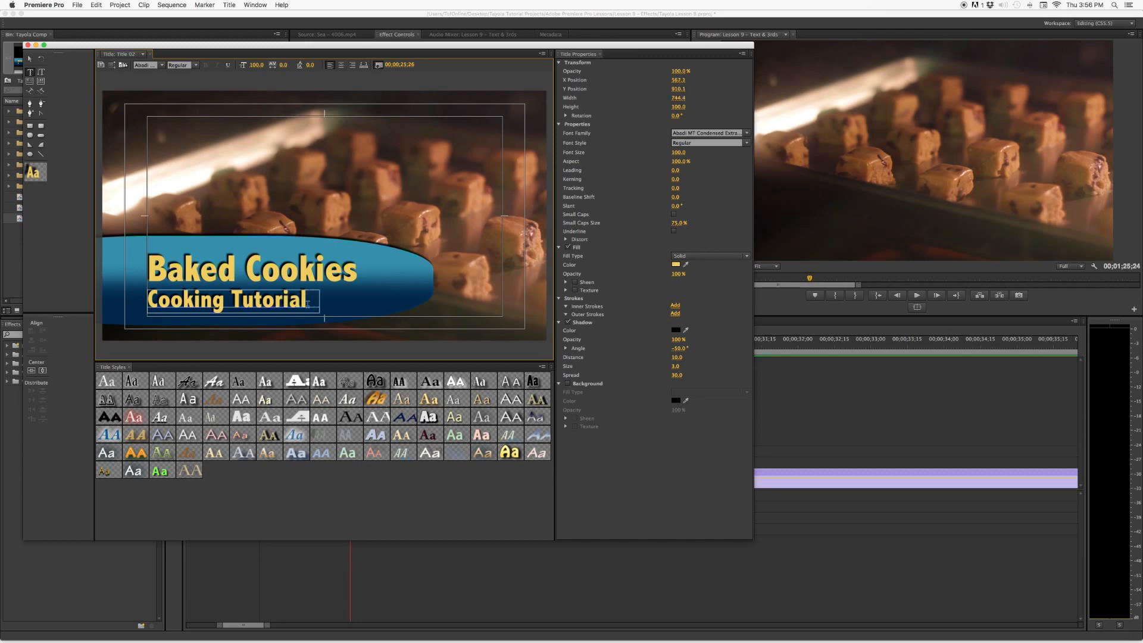
{"action": "key", "text": "BackSpace"}
{"action": "left_click", "coordinate": [74, 296]}
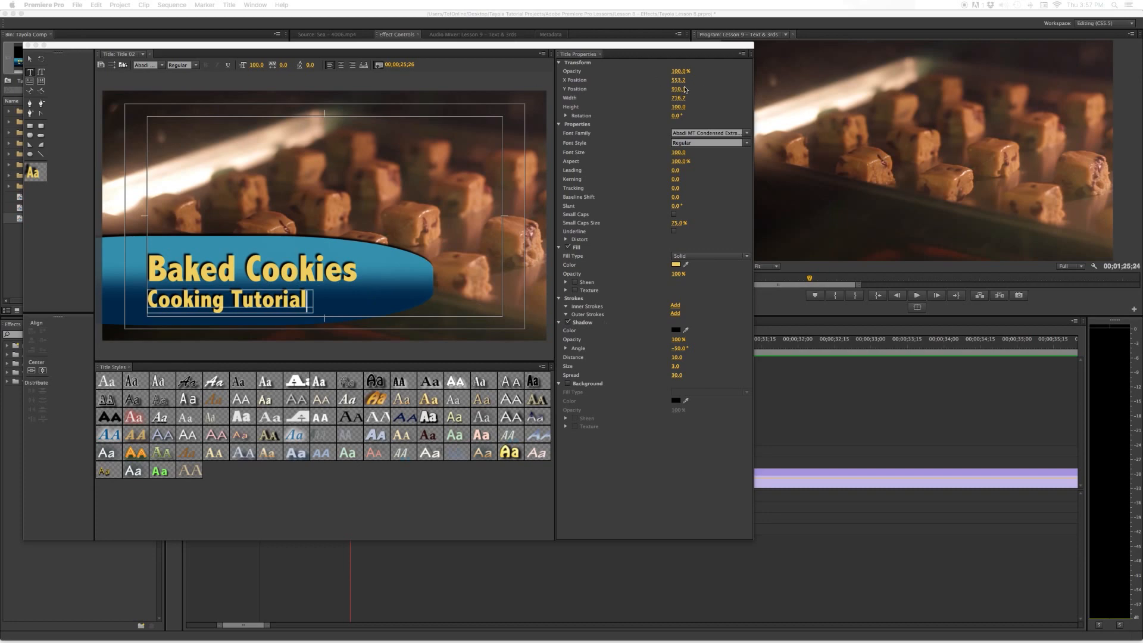
{"action": "left_click", "coordinate": [369, 297]}
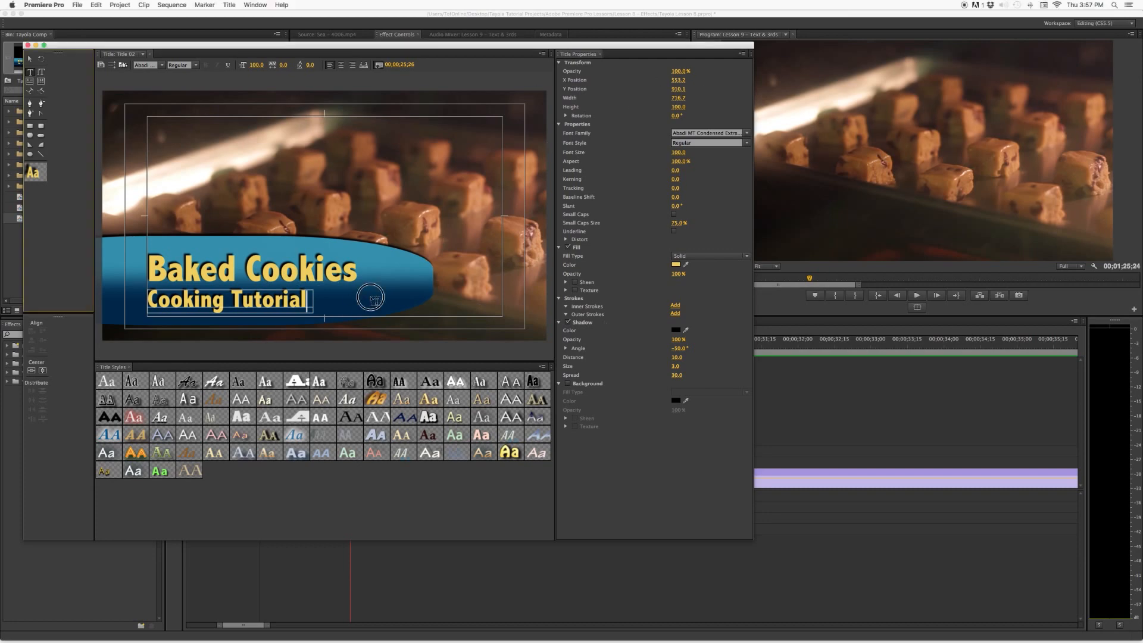
{"action": "key", "text": "Escape"}
Nudge the blue bar and both text lines slightly lower in the frame and close the title editor.
{"action": "left_click", "coordinate": [361, 292]}
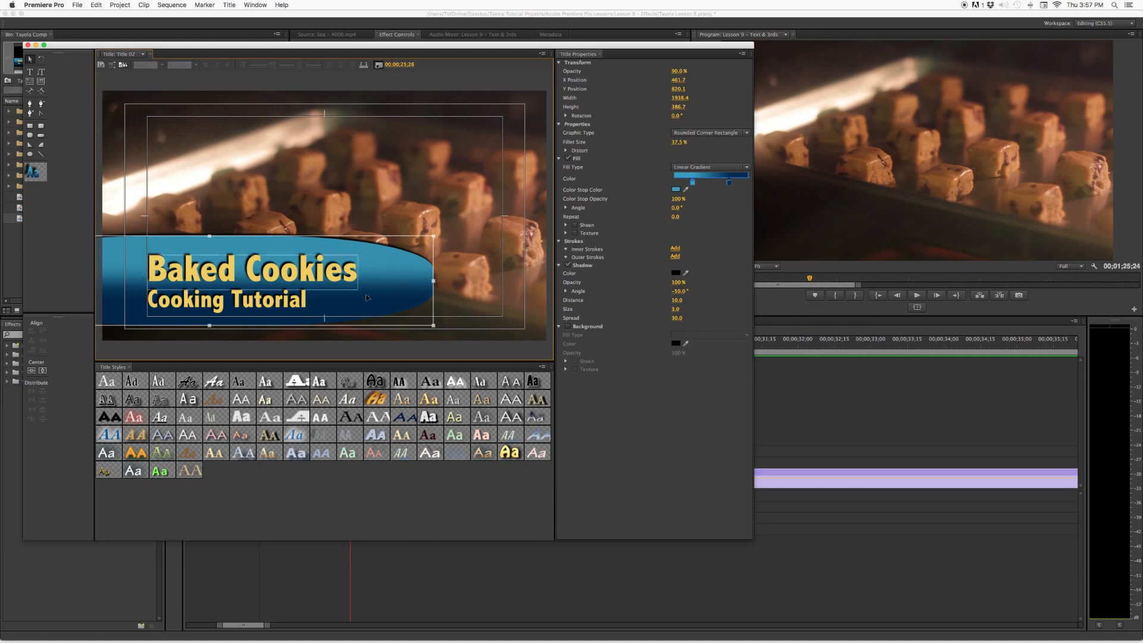
{"action": "left_click_drag", "start_coordinate": [381, 279], "coordinate": [384, 284]}
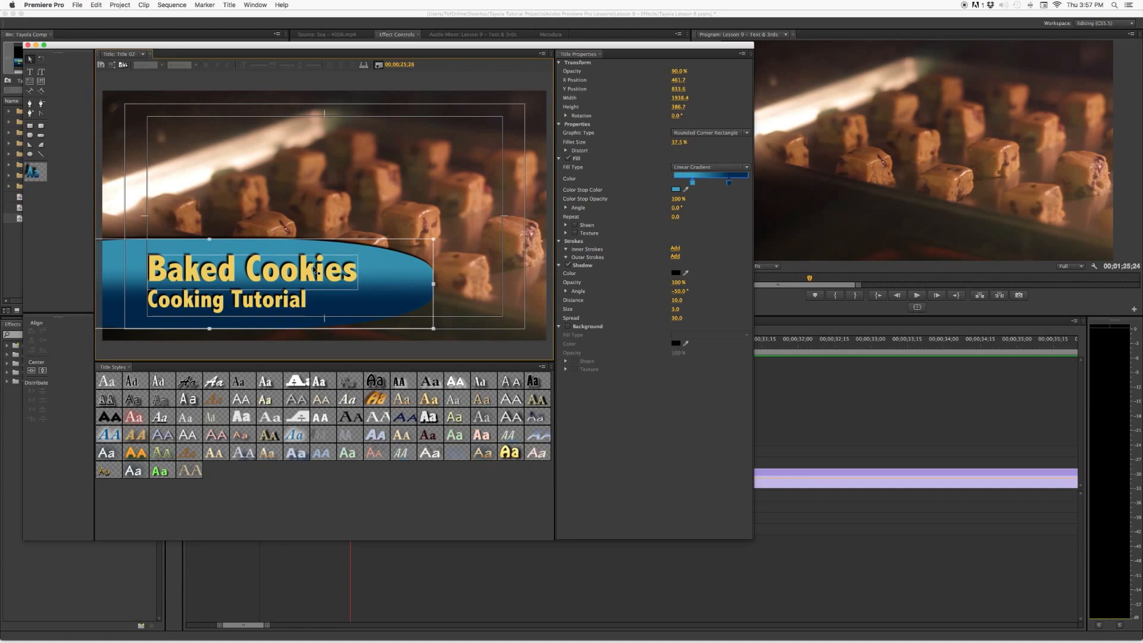
{"action": "left_click", "coordinate": [315, 269]}
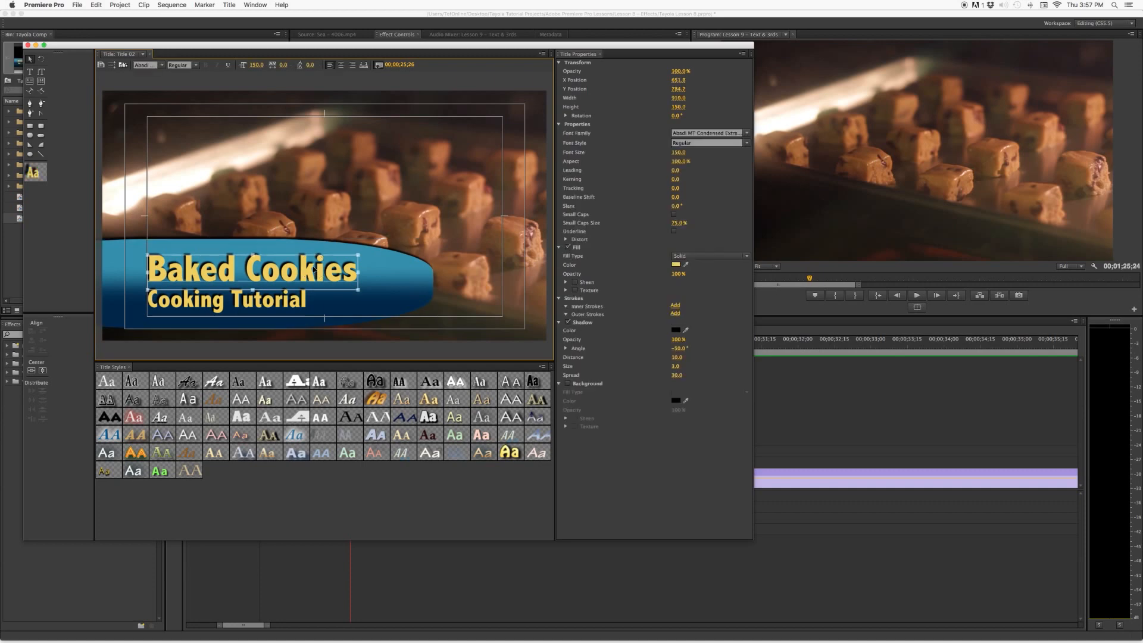
{"action": "left_click", "coordinate": [280, 301]}
{"action": "left_click_drag", "start_coordinate": [282, 297], "coordinate": [284, 301]}
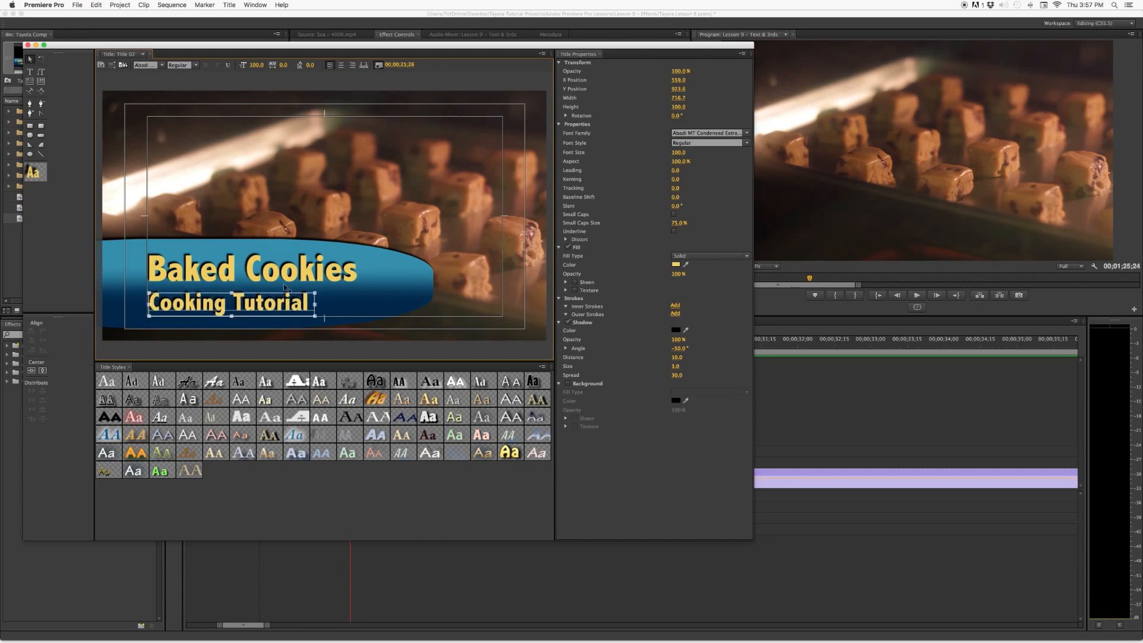
{"action": "left_click", "coordinate": [291, 271]}
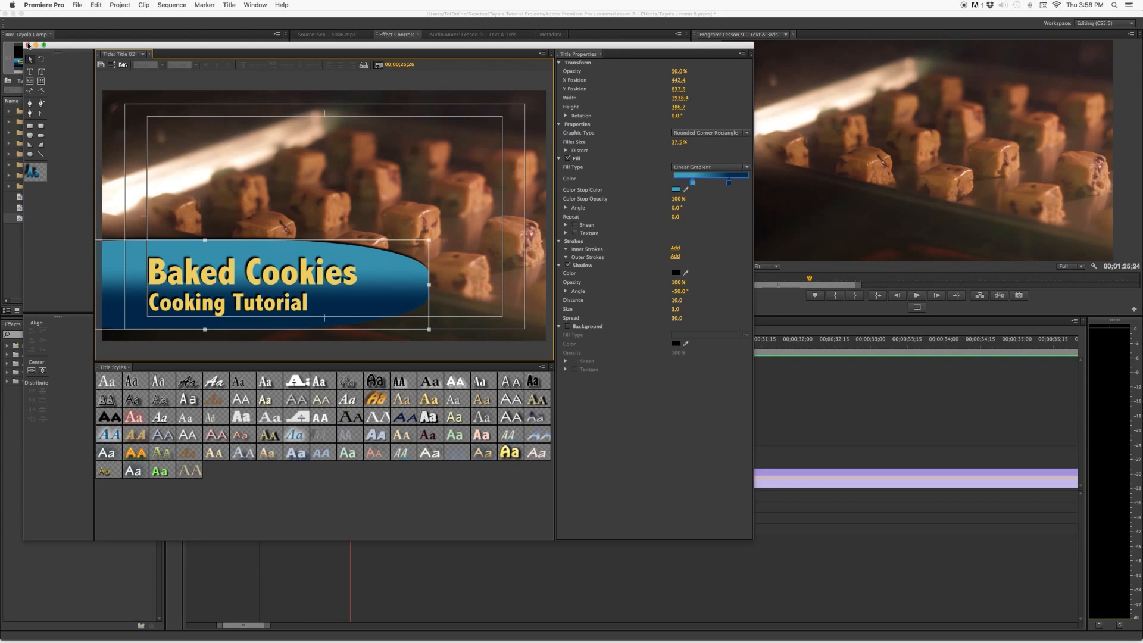
{"action": "left_click", "coordinate": [27, 45]}
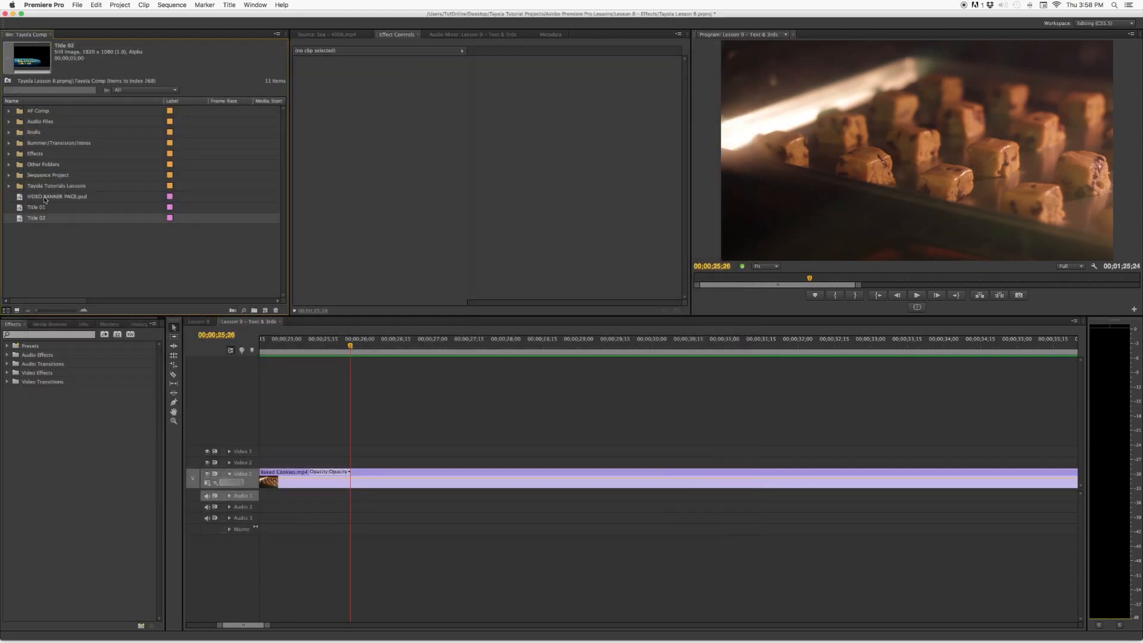
Rename the Title 01 item in the project bin as Skyline.
{"action": "left_click", "coordinate": [36, 218]}
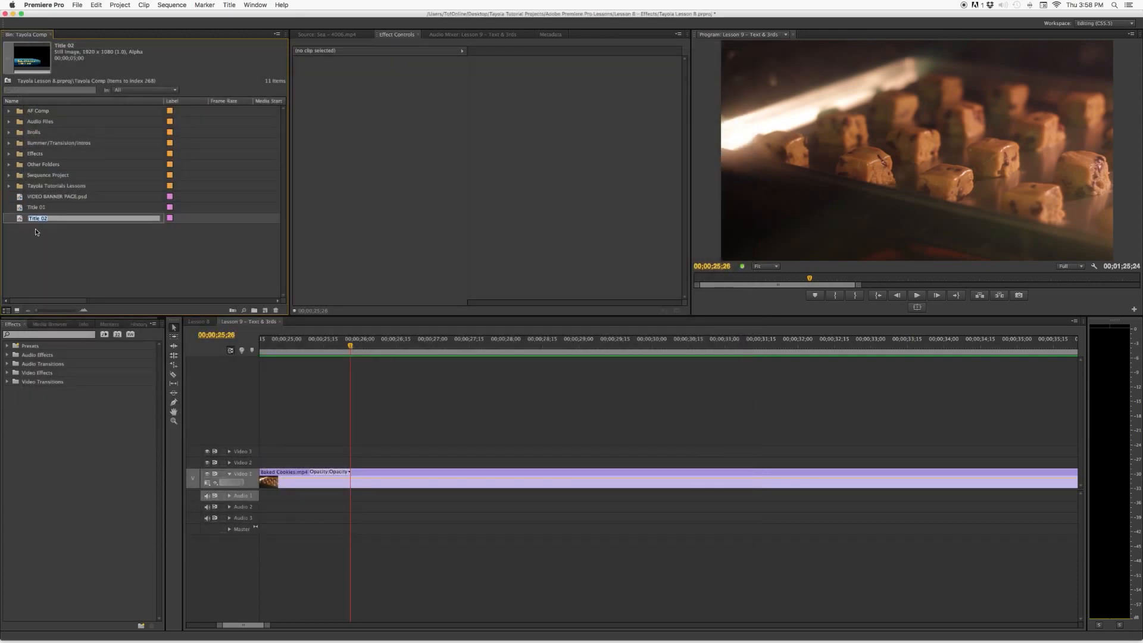
{"action": "left_click", "coordinate": [47, 208]}
{"action": "left_click", "coordinate": [40, 208]}
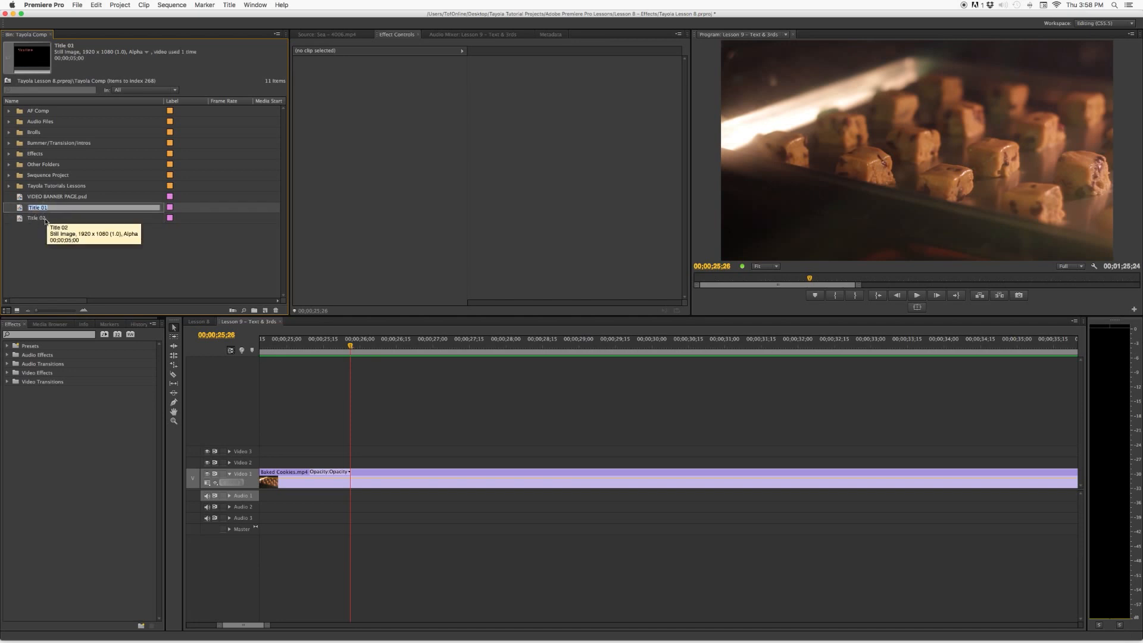
{"action": "left_click", "coordinate": [42, 219]}
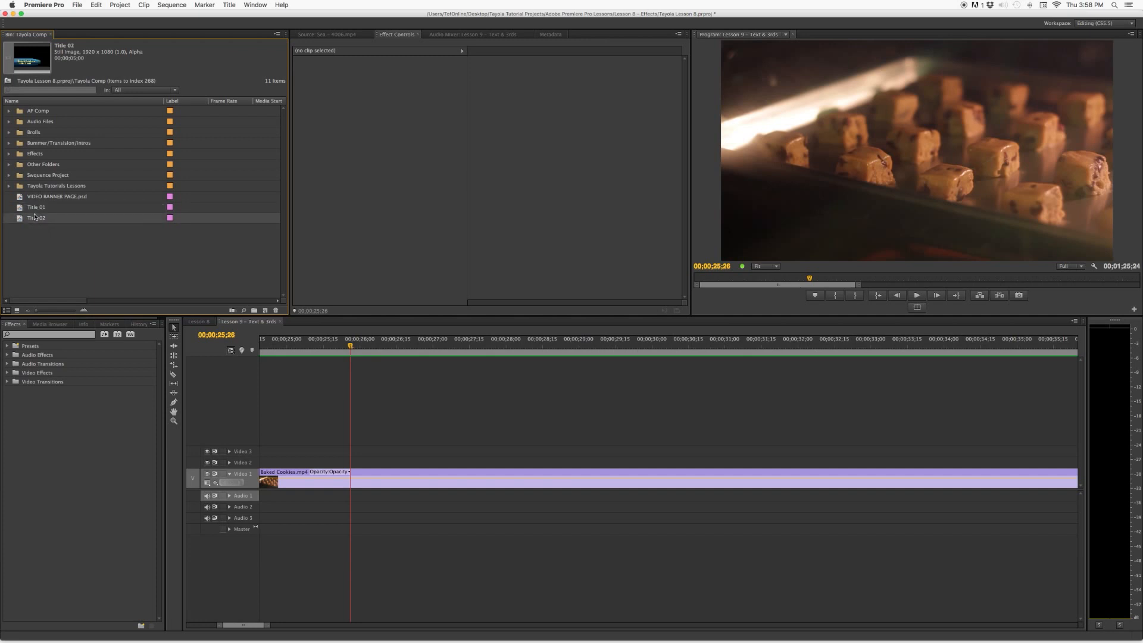
{"action": "left_click", "coordinate": [36, 209]}
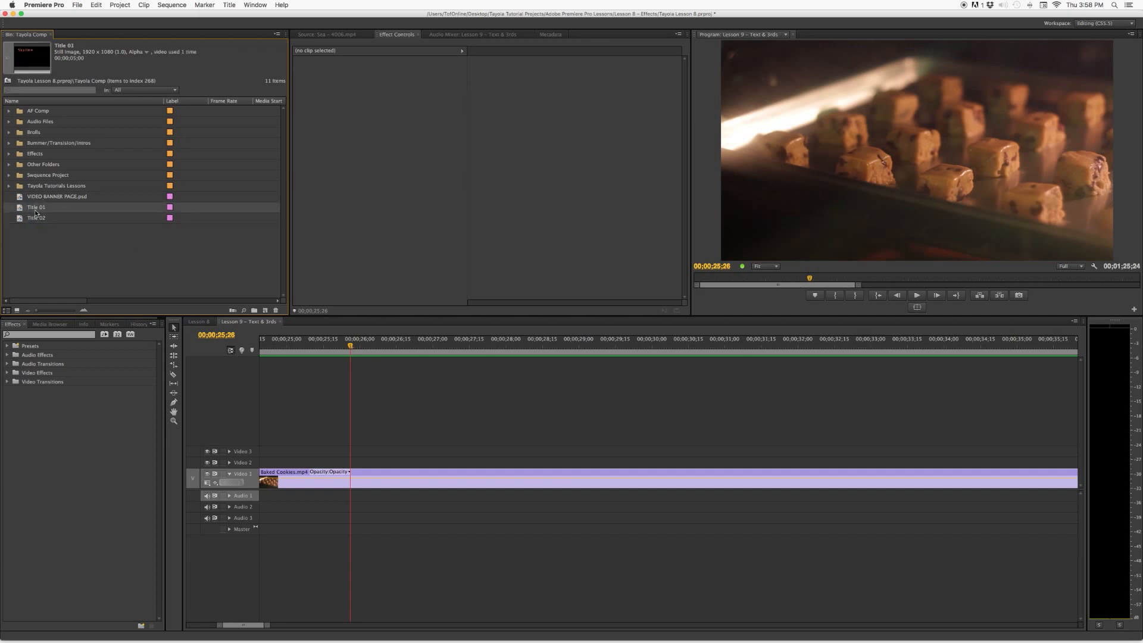
{"action": "left_click", "coordinate": [35, 210]}
{"action": "type", "text": "3"}
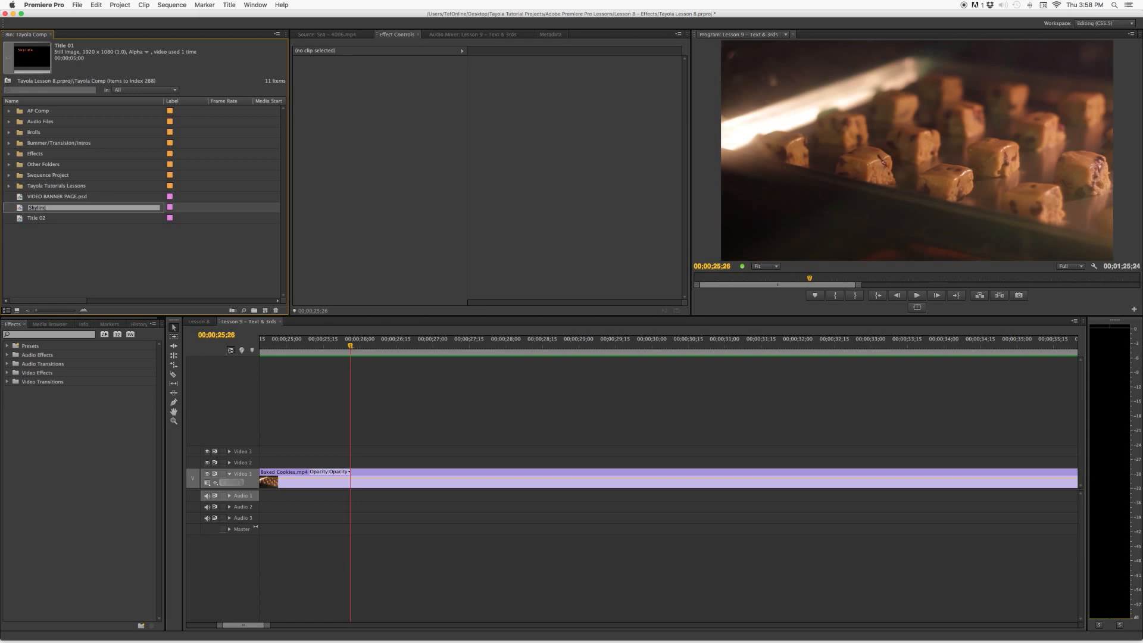
Rename the Title 02 item in the project bin as Lower 3rd.
{"action": "left_click", "coordinate": [37, 219]}
{"action": "left_click", "coordinate": [38, 219]}
{"action": "type", "text": "Lower 3rd"}
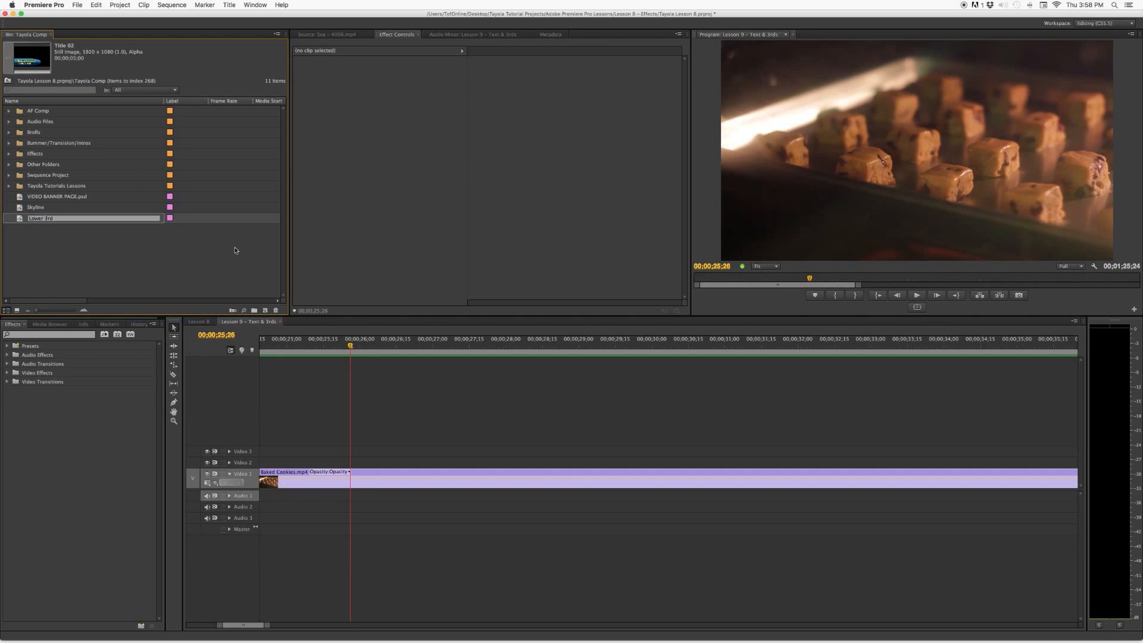
{"action": "key", "text": "Return"}
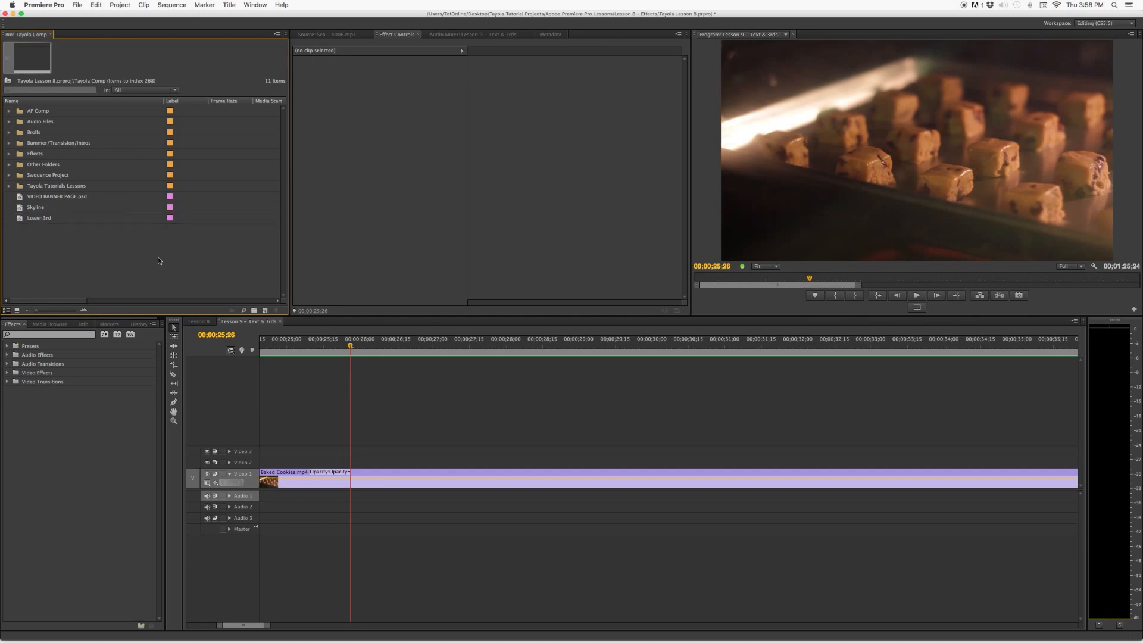
Place the Lower 3rd title on Video 2, aligned with the start of the Baked Cookies clip, and preview it near its beginning.
{"action": "left_click_drag", "start_coordinate": [38, 220], "coordinate": [358, 464]}
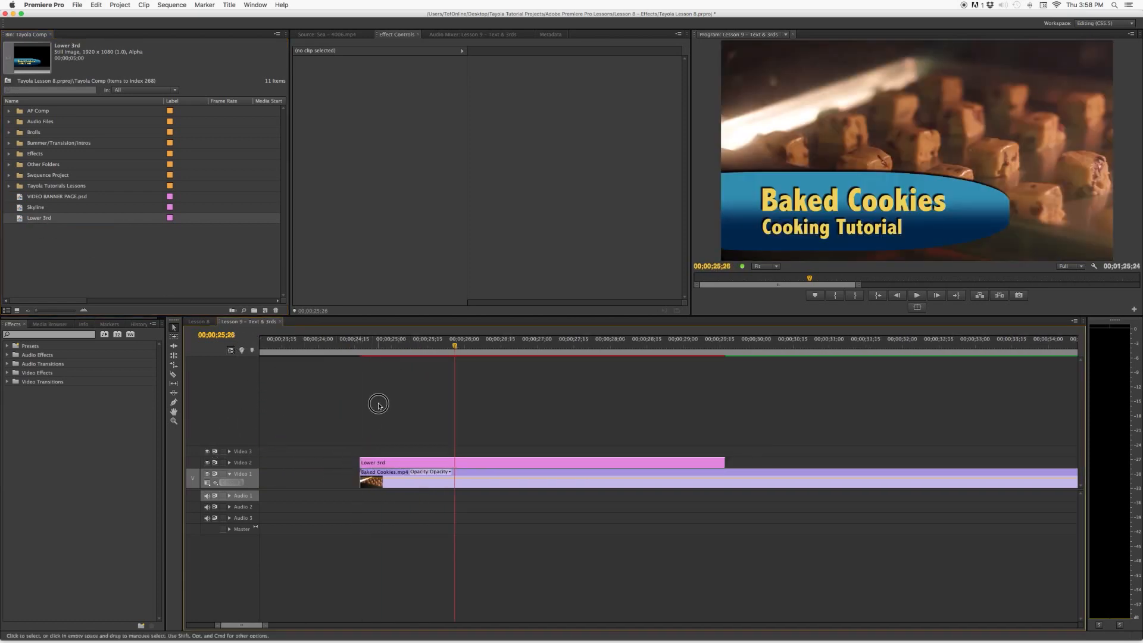
{"action": "left_click", "coordinate": [399, 345]}
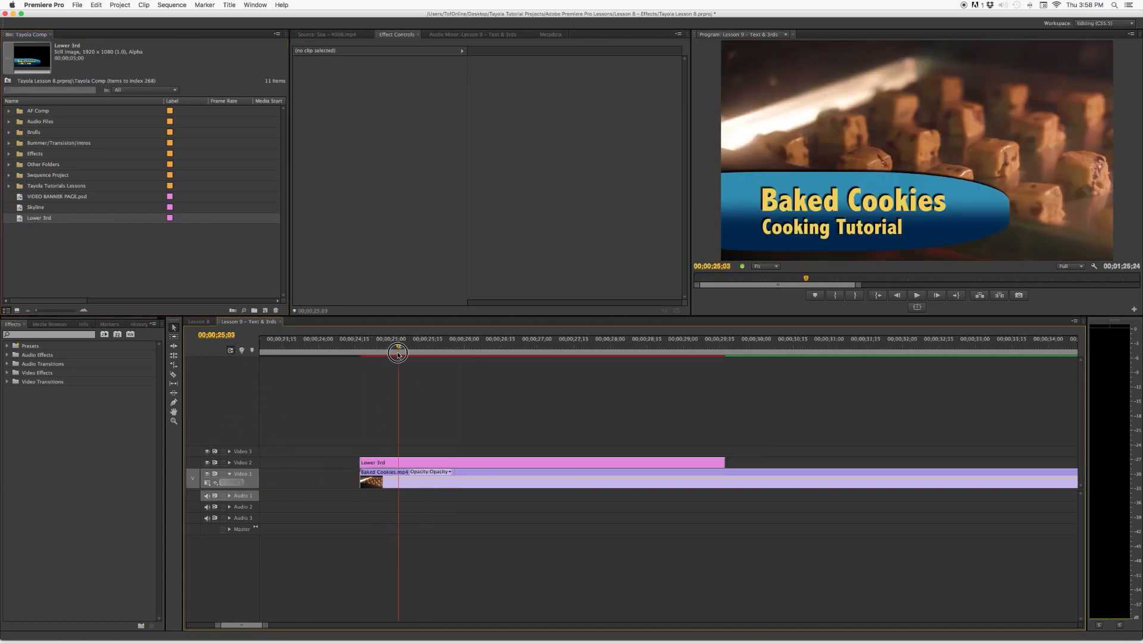
Apply a Cross Dissolve to the start of both the Lower 3rd title and the Baked Cookies clip, and play back the fade-in.
{"action": "left_click", "coordinate": [7, 373]}
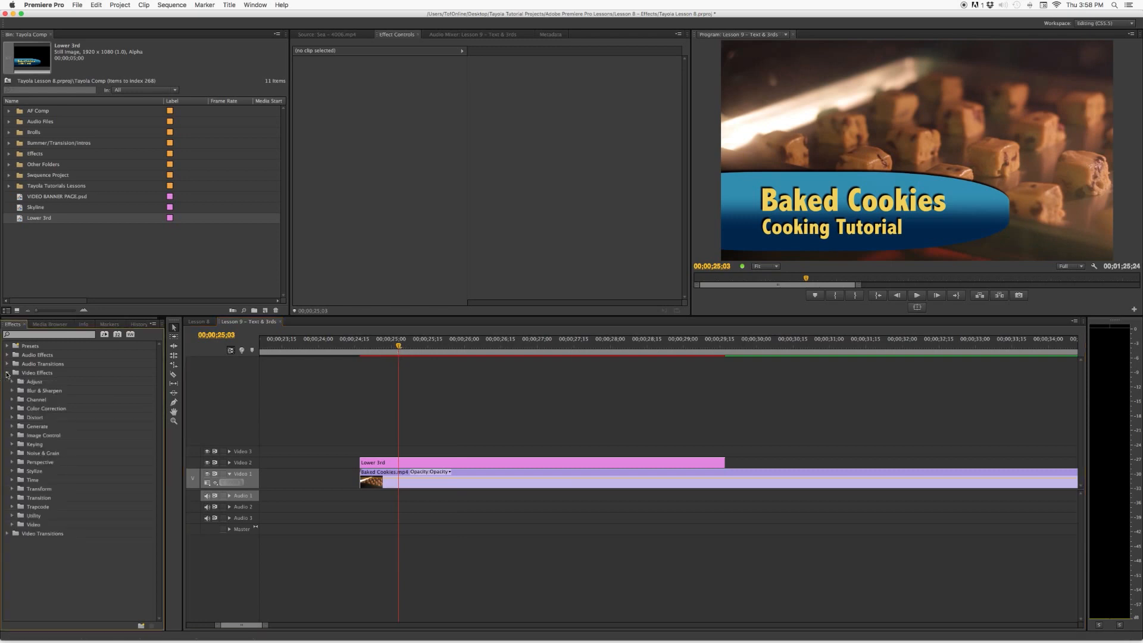
{"action": "left_click", "coordinate": [470, 463]}
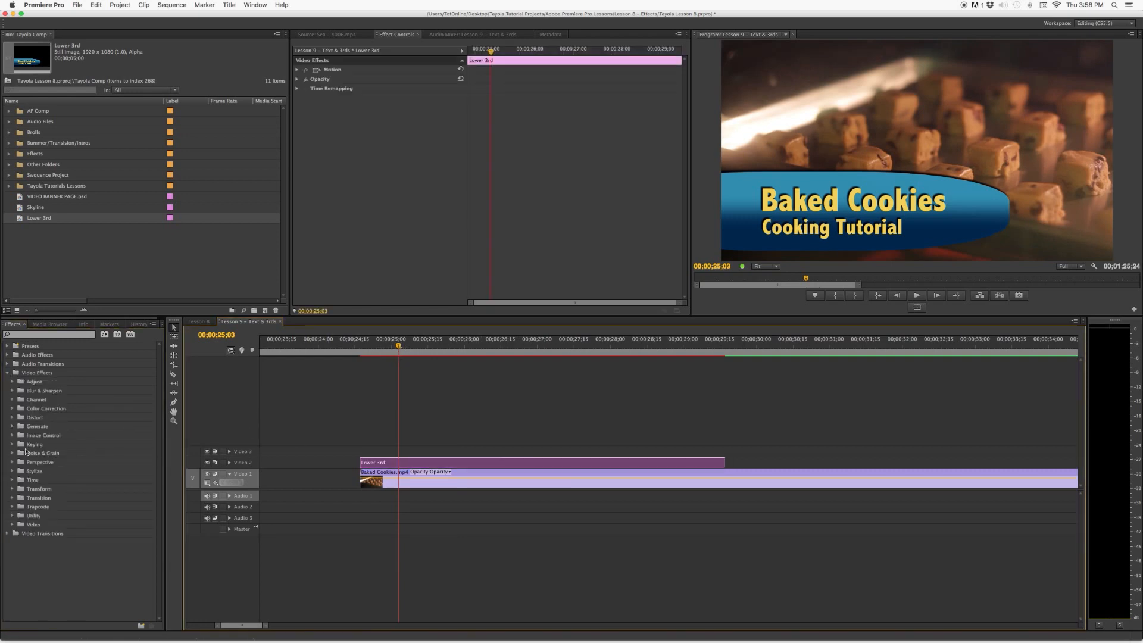
{"action": "left_click", "coordinate": [7, 372]}
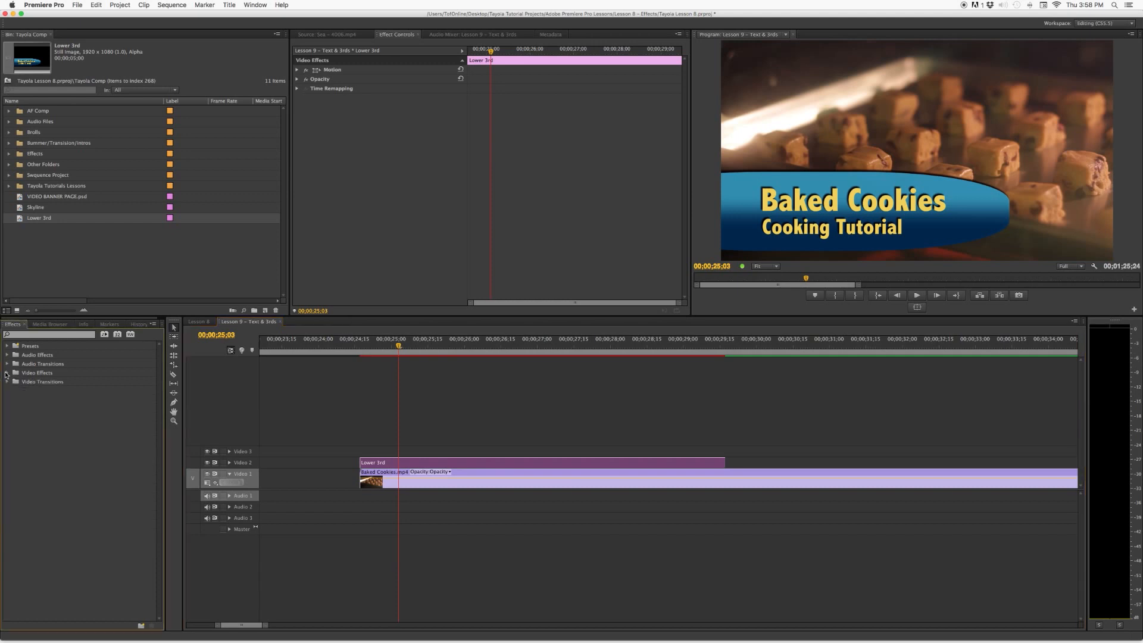
{"action": "left_click", "coordinate": [7, 382]}
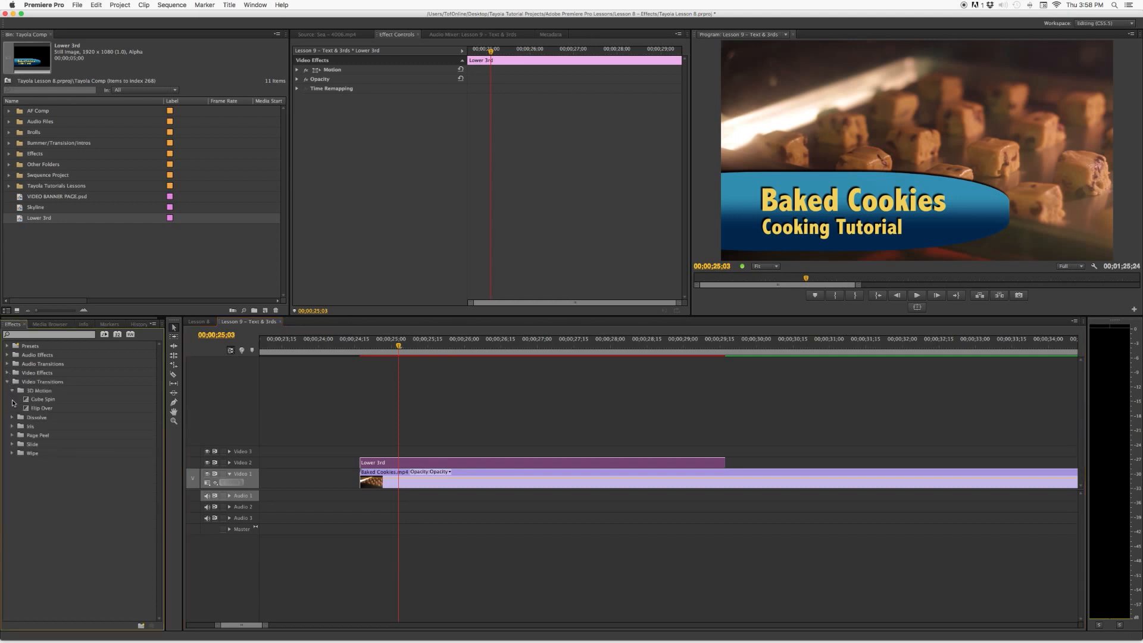
{"action": "left_click", "coordinate": [12, 400]}
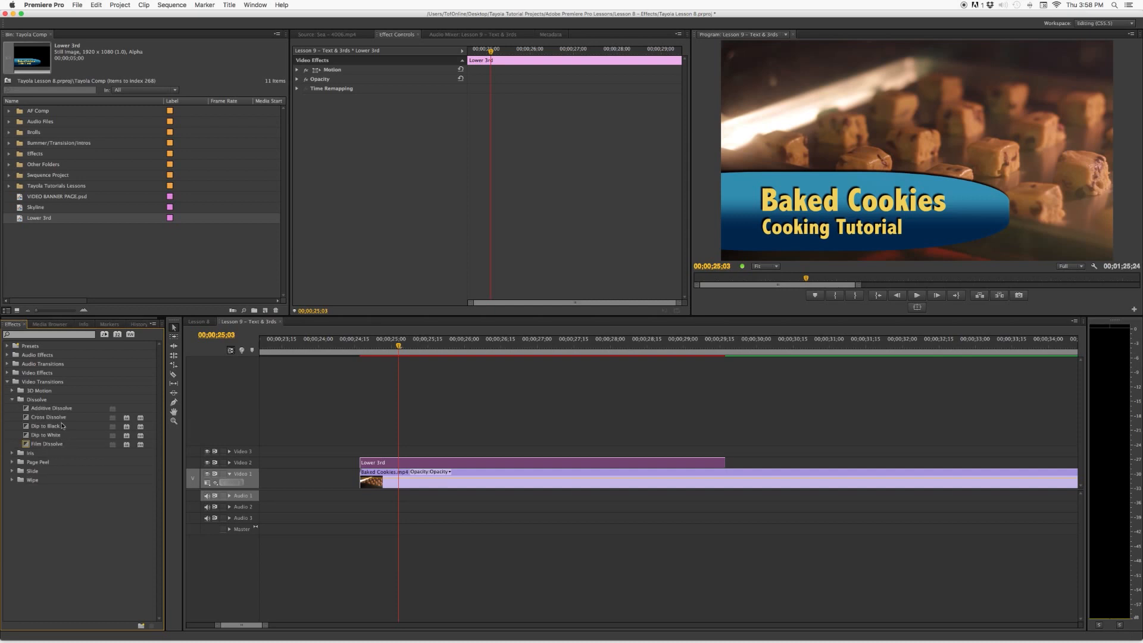
{"action": "left_click_drag", "start_coordinate": [59, 416], "coordinate": [366, 463]}
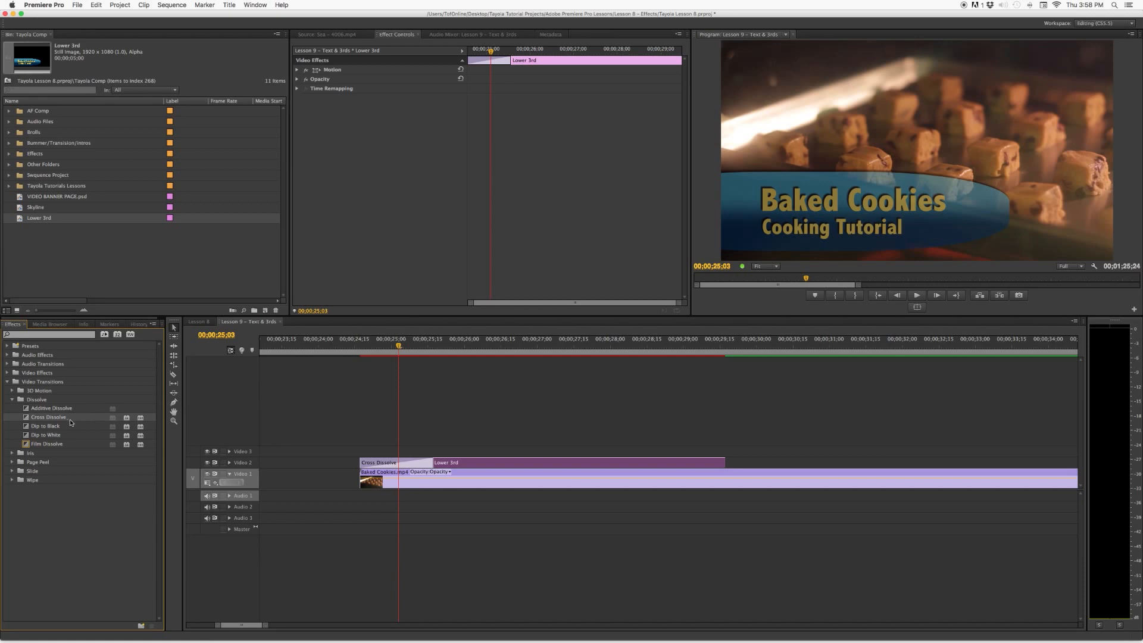
{"action": "left_click_drag", "start_coordinate": [69, 419], "coordinate": [369, 480]}
{"action": "left_click", "coordinate": [345, 350]}
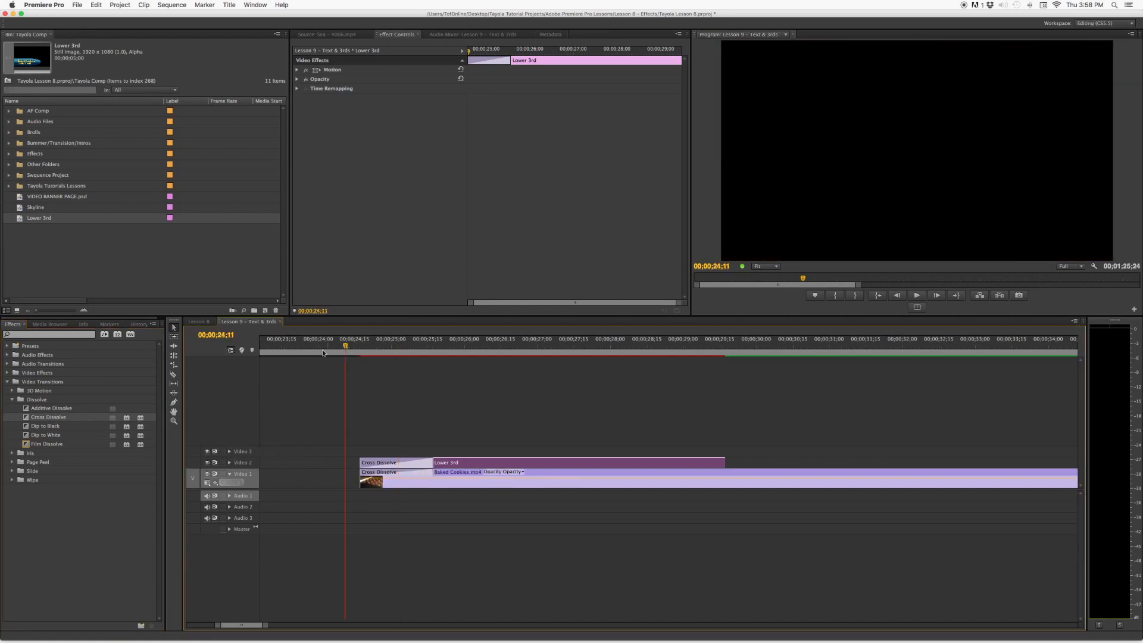
{"action": "left_click", "coordinate": [434, 405]}
{"action": "key", "text": "space"}
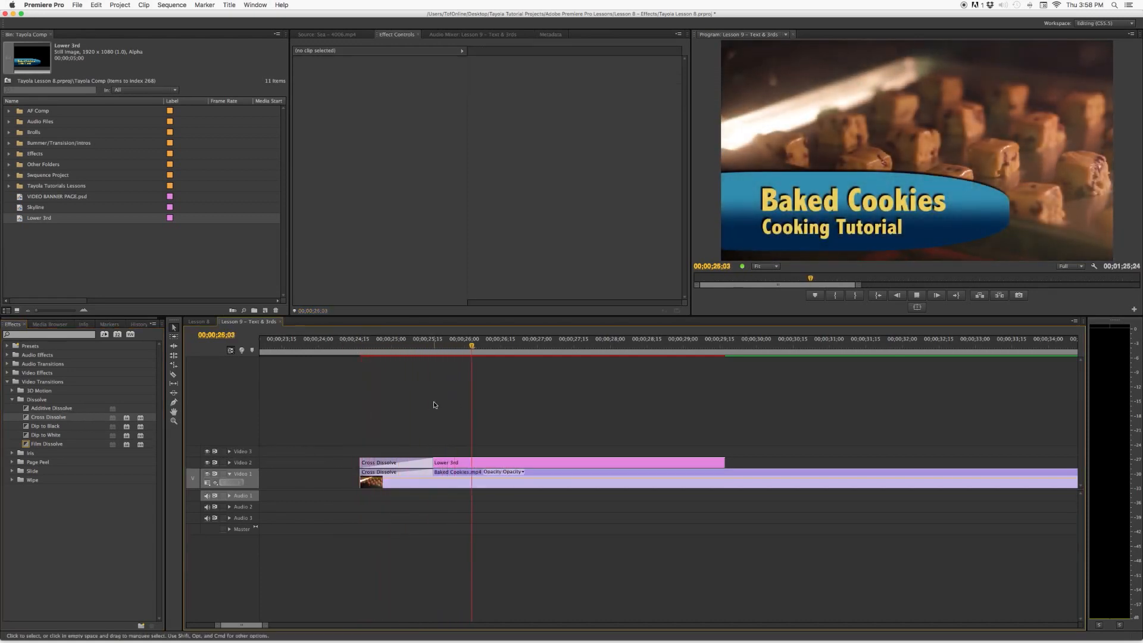
{"action": "key", "text": "space"}
Apply a Cross Dissolve to the end of the Lower 3rd title and play the sequence from the title's start.
{"action": "left_click_drag", "start_coordinate": [69, 418], "coordinate": [725, 466]}
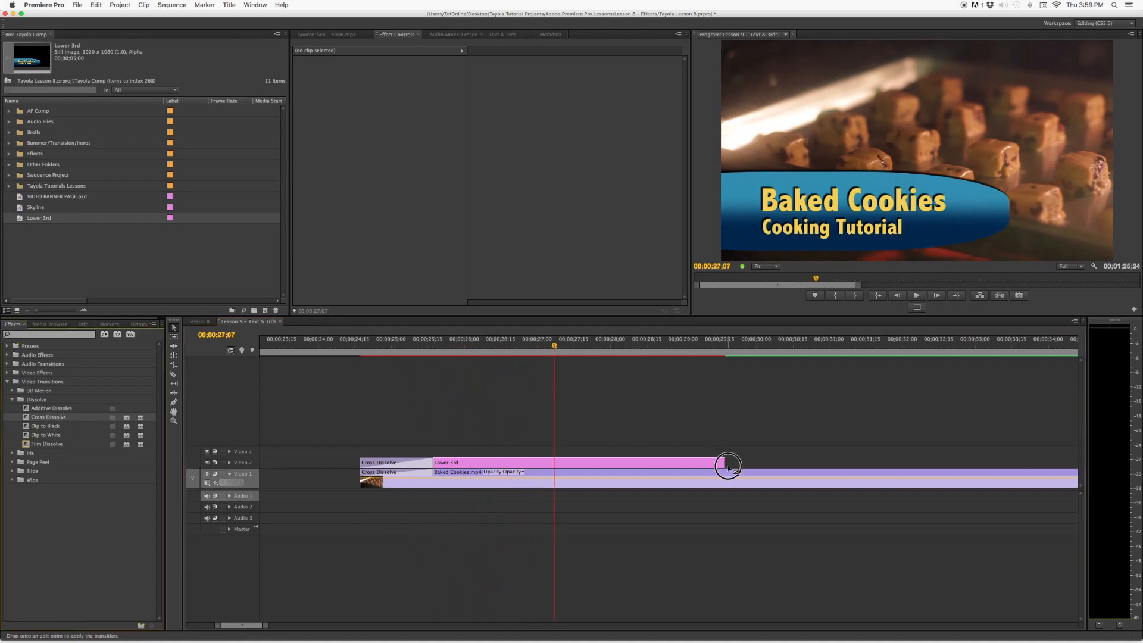
{"action": "left_click", "coordinate": [357, 349]}
{"action": "key", "text": "space"}
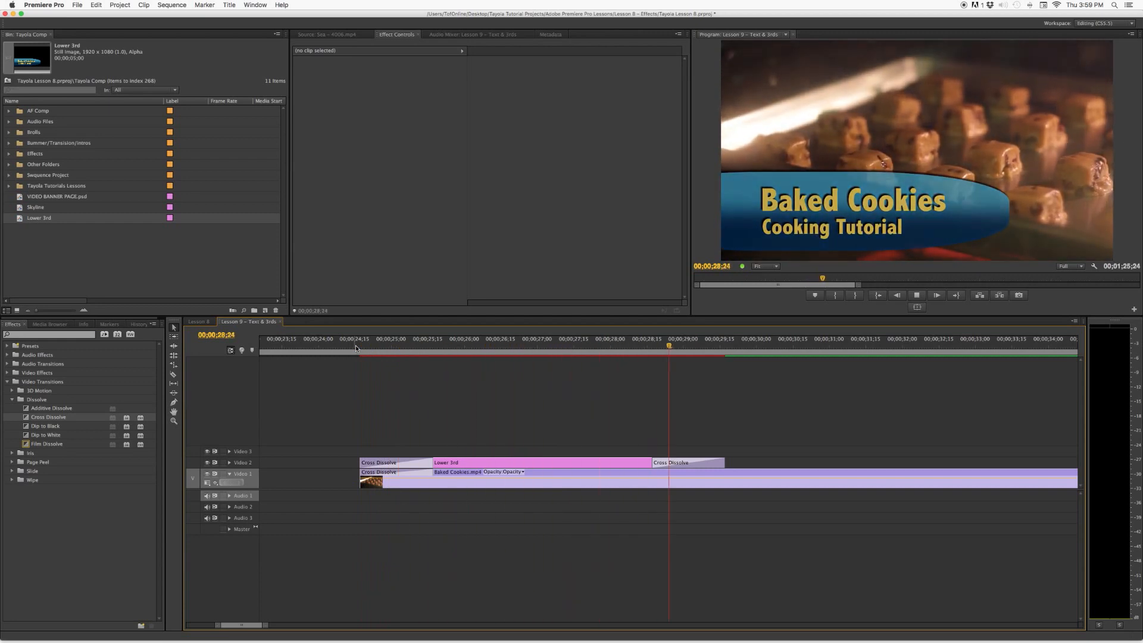
{"action": "key", "text": "space"}
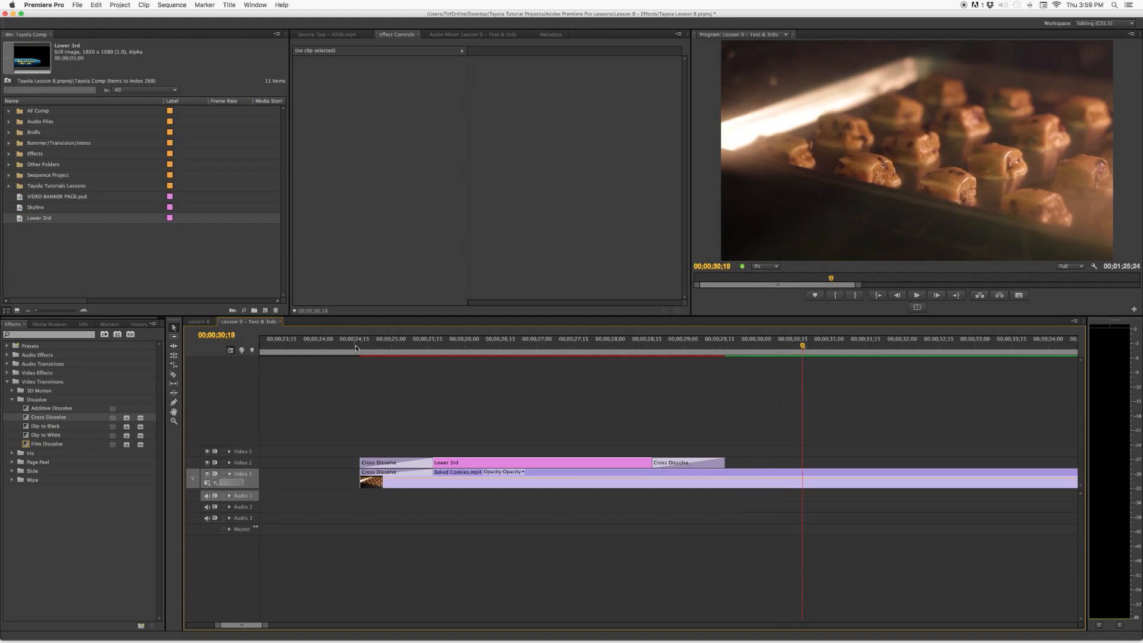
Move the playhead to 00;00;46;28, near the start of the Sea clip.
{"action": "left_click", "coordinate": [580, 351]}
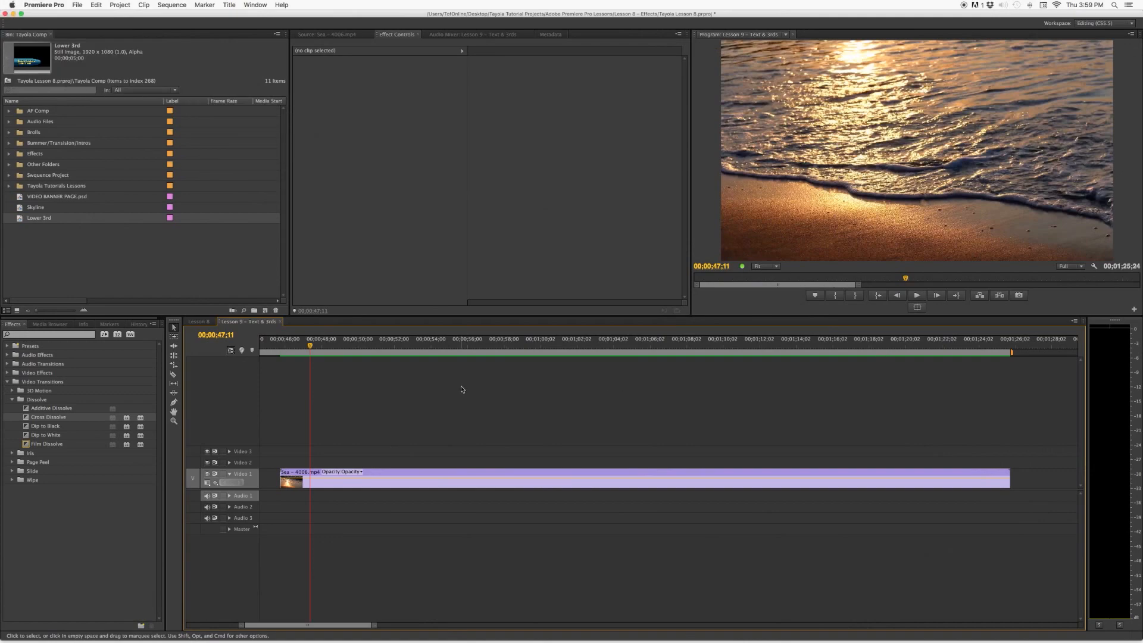
{"action": "left_click_drag", "start_coordinate": [459, 351], "coordinate": [302, 371]}
{"action": "left_click_drag", "start_coordinate": [551, 346], "coordinate": [302, 347]}
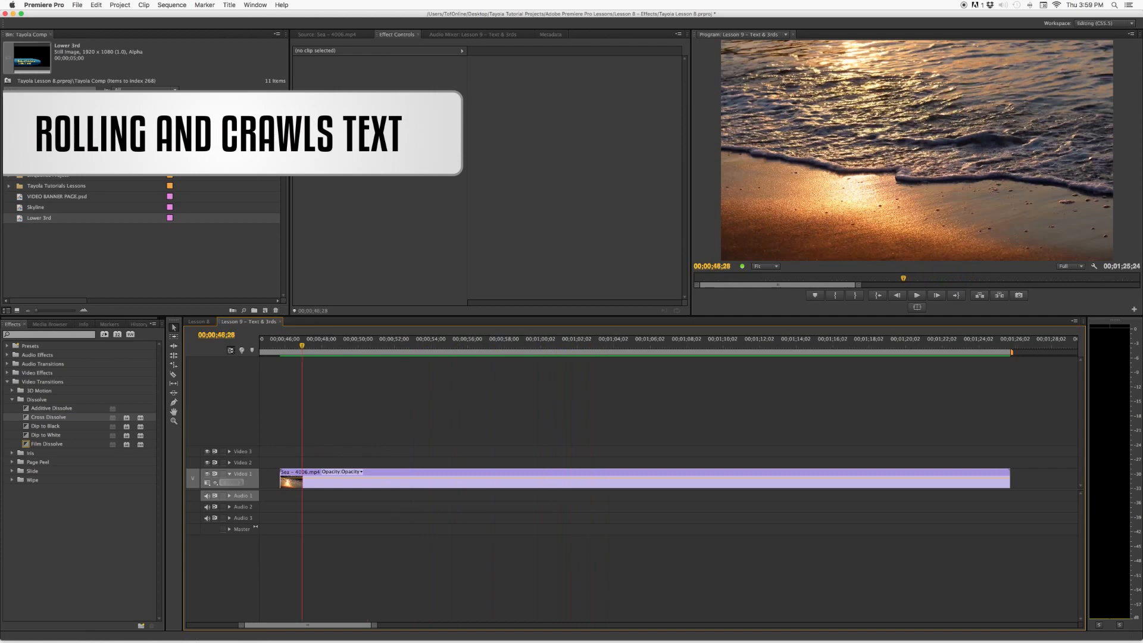
Create a new Default Roll title named Ending Credit and resize the title editor window.
{"action": "left_click", "coordinate": [232, 6]}
{"action": "mouse_move", "coordinate": [240, 18]}
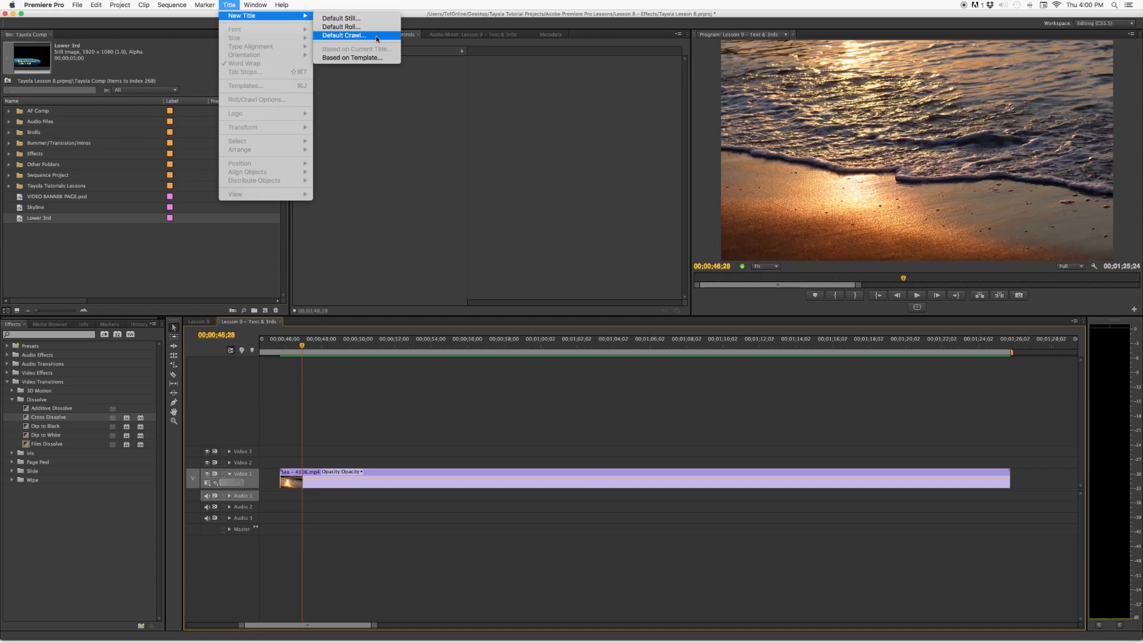
{"action": "left_click", "coordinate": [359, 27]}
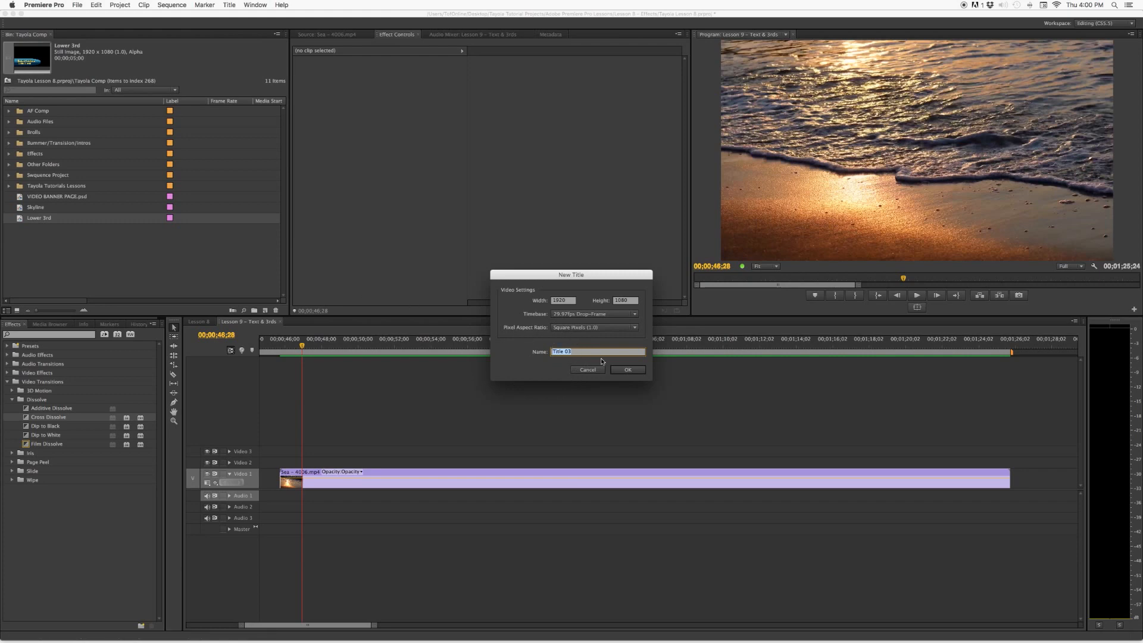
{"action": "type", "text": "ED"}
{"action": "left_click", "coordinate": [627, 369]}
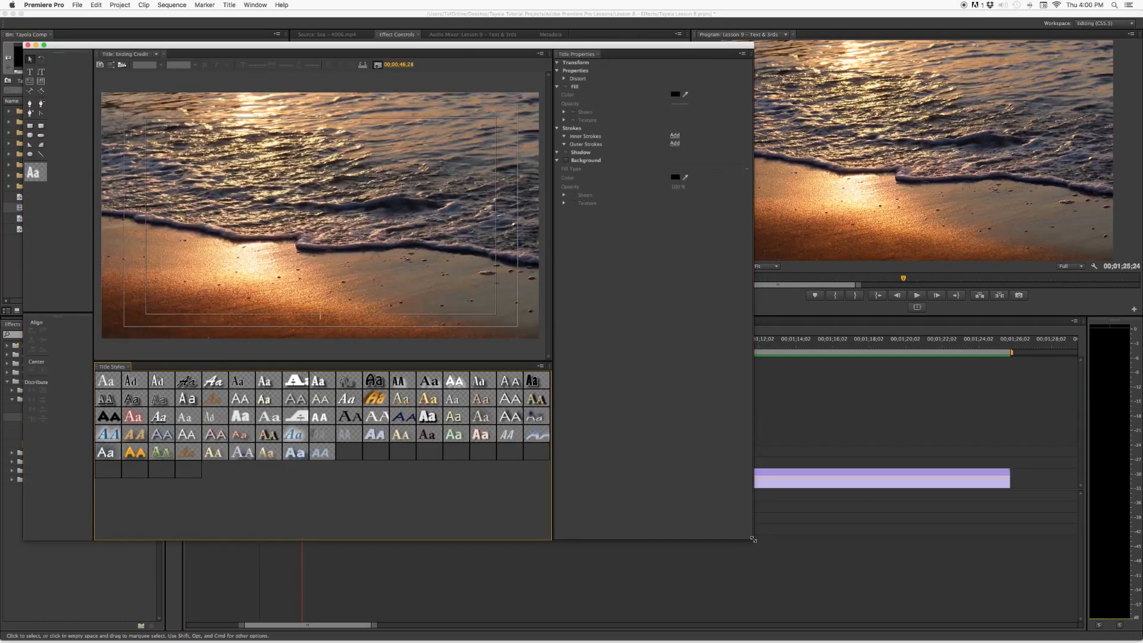
{"action": "left_click_drag", "start_coordinate": [712, 544], "coordinate": [659, 554]}
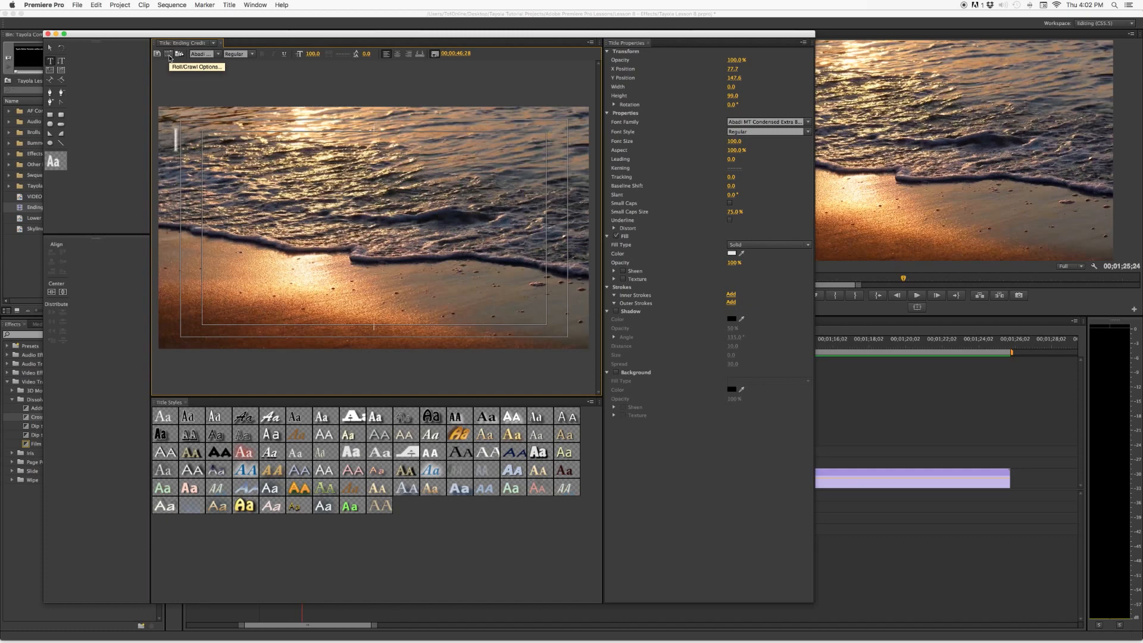
Set the rolling title to start off screen and end off screen in the roll options.
{"action": "left_click", "coordinate": [169, 57]}
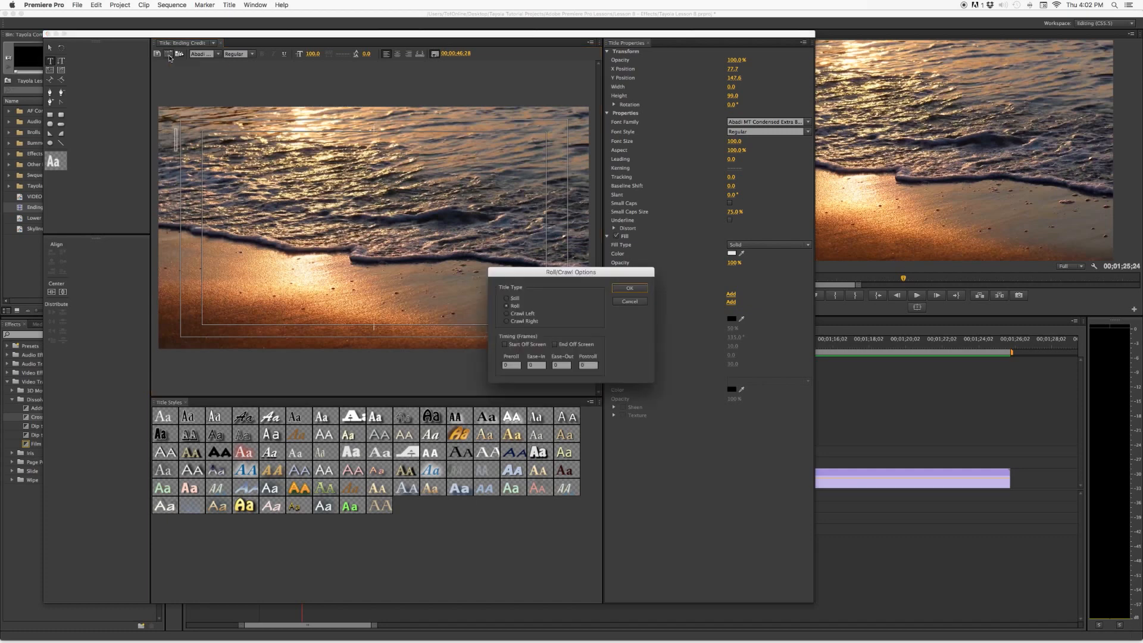
{"action": "left_click", "coordinate": [505, 345]}
{"action": "left_click", "coordinate": [590, 346]}
{"action": "left_click", "coordinate": [631, 289]}
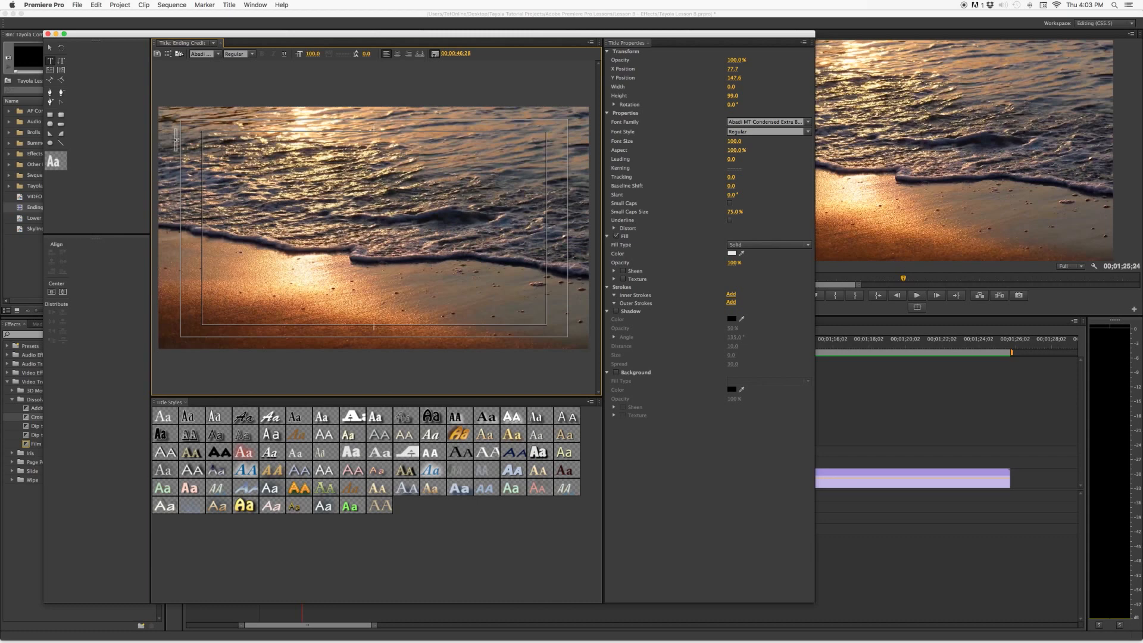
Paste the Tayola Online Tutorials paragraph as plain type and break it into lines down to "intermediate level.".
{"action": "key", "text": "super+v"}
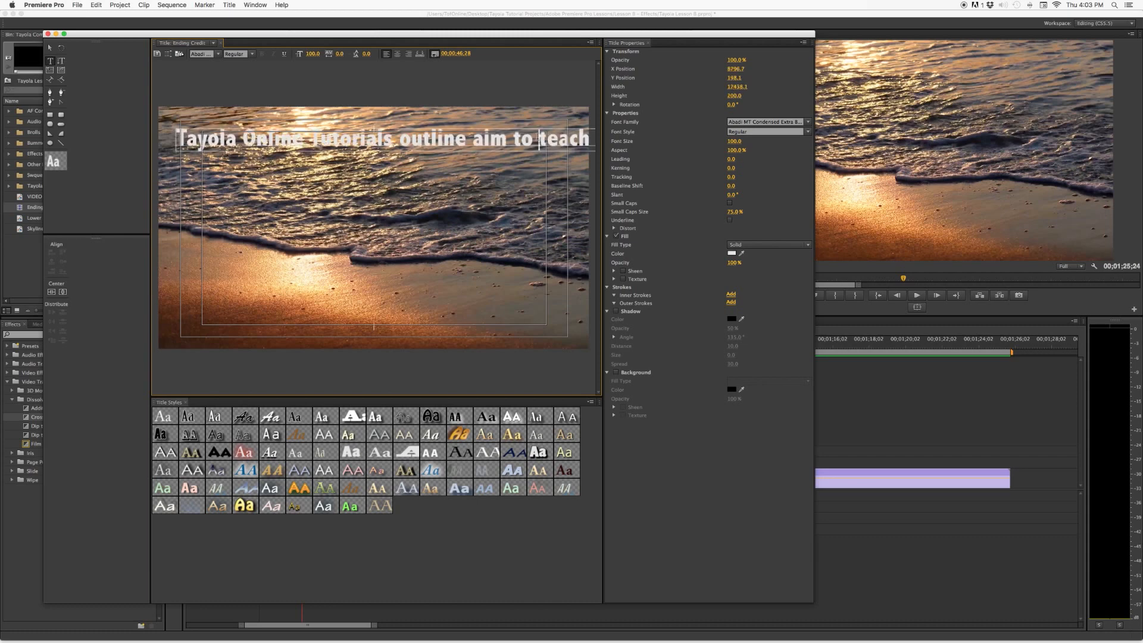
{"action": "key", "text": "Return"}
{"action": "key", "text": "Return"}
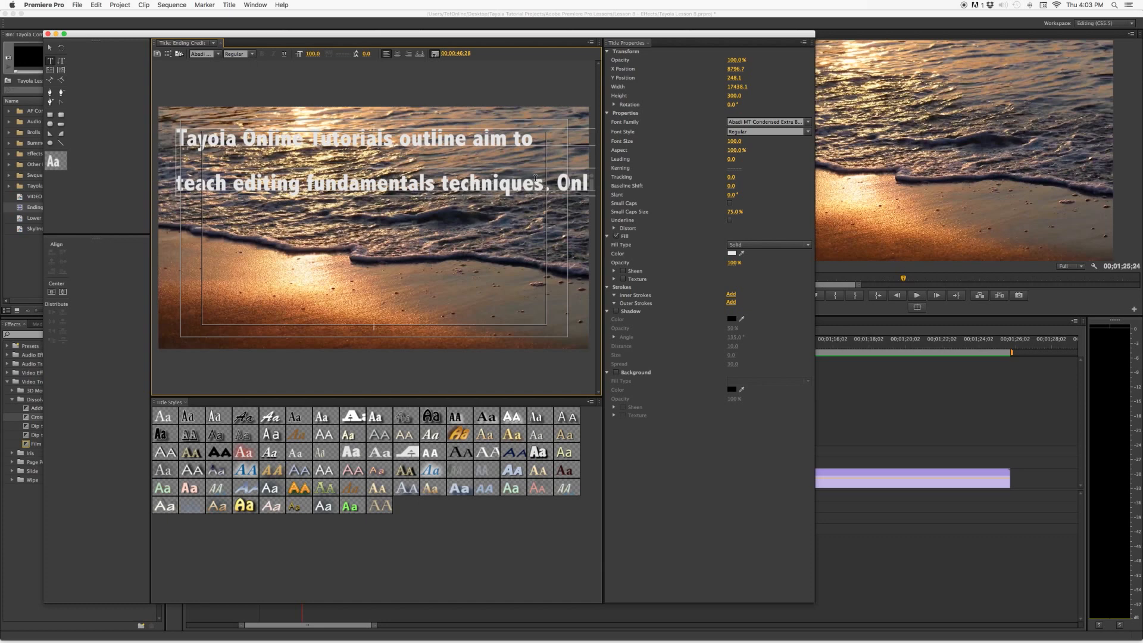
{"action": "key", "text": "BackSpace"}
{"action": "left_click", "coordinate": [557, 167]}
{"action": "key", "text": "Return"}
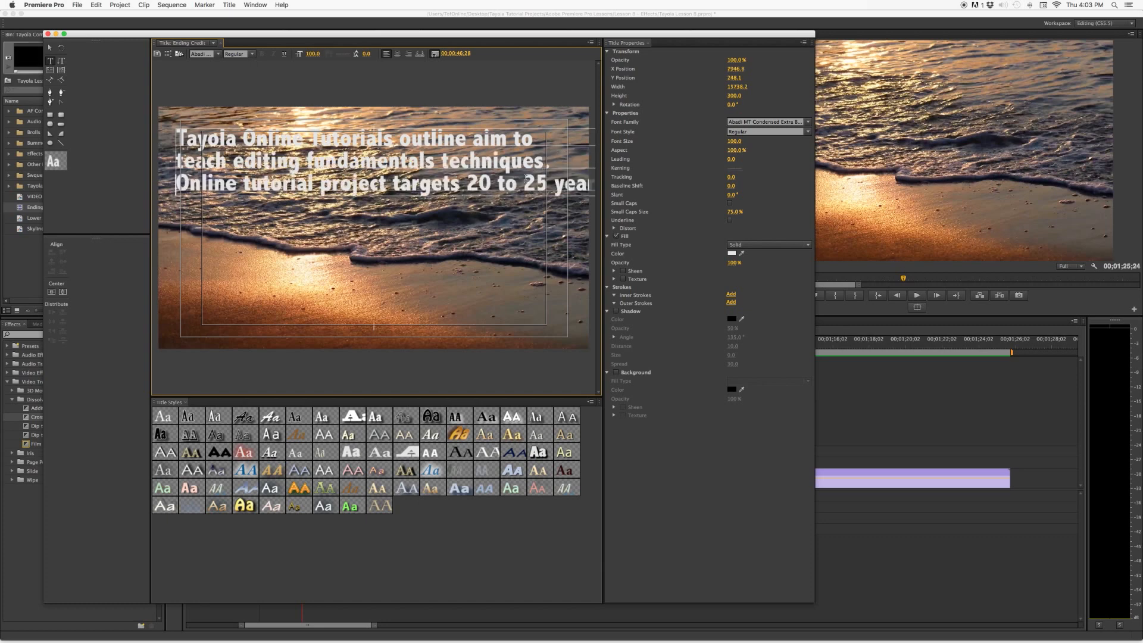
{"action": "left_click", "coordinate": [555, 183]}
{"action": "key", "text": "Return"}
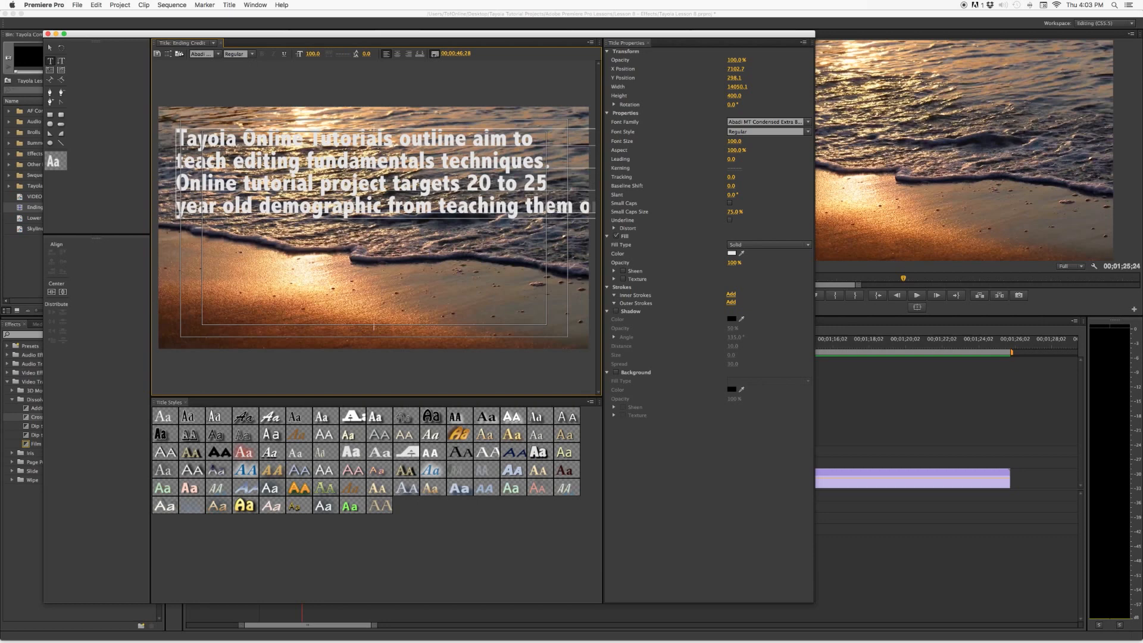
{"action": "left_click", "coordinate": [579, 206]}
{"action": "key", "text": "Return"}
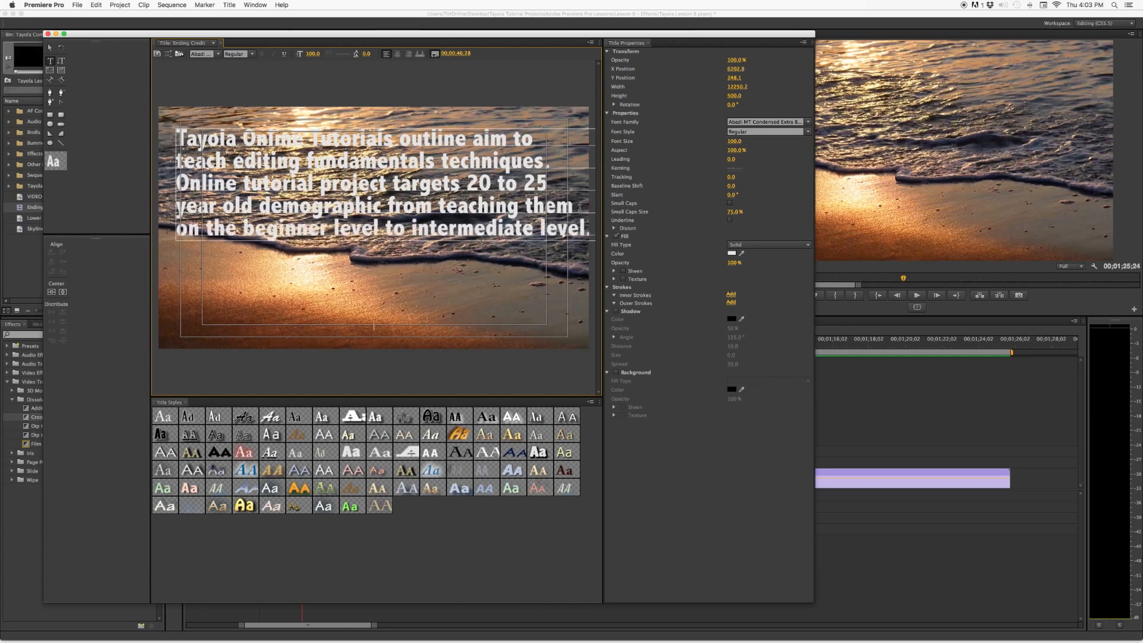
{"action": "left_click", "coordinate": [582, 230]}
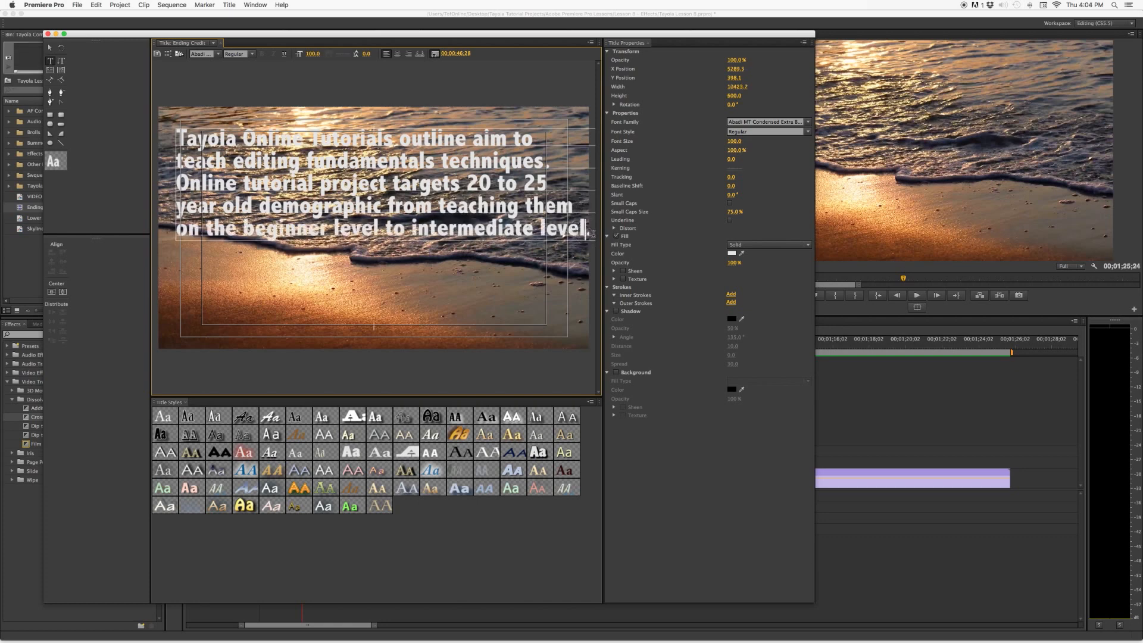
Break the rest of the paragraph into lines from "This project will help reveal" on, and delete the whole text.
{"action": "key", "text": "super+v"}
{"action": "key", "text": "super+z"}
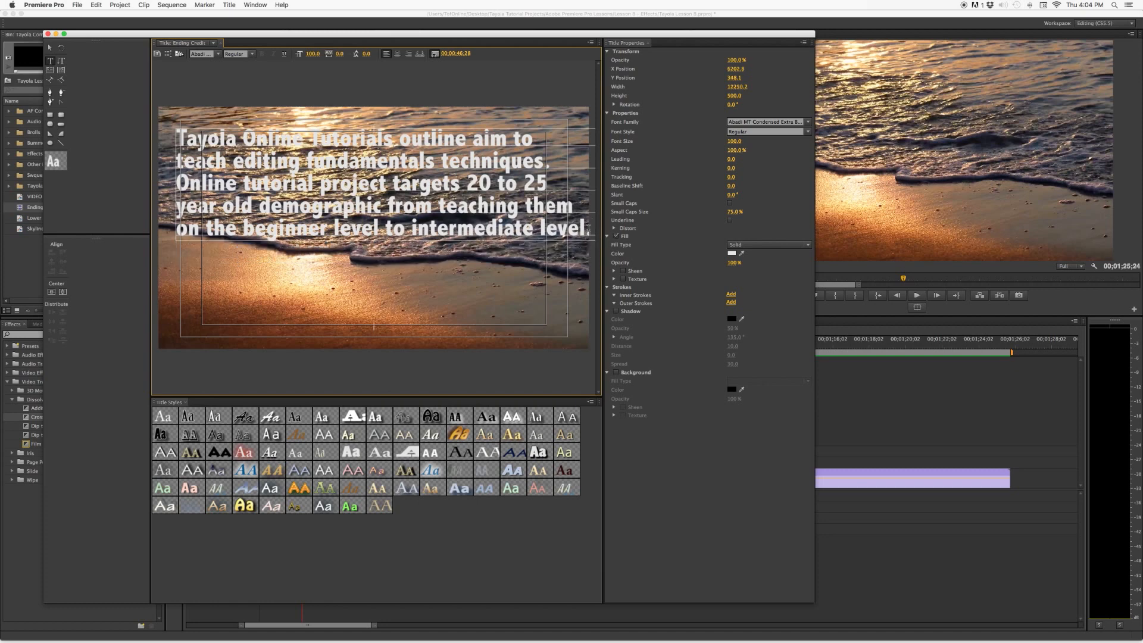
{"action": "key", "text": "super+v"}
{"action": "left_click", "coordinate": [570, 253]}
{"action": "key", "text": "Return"}
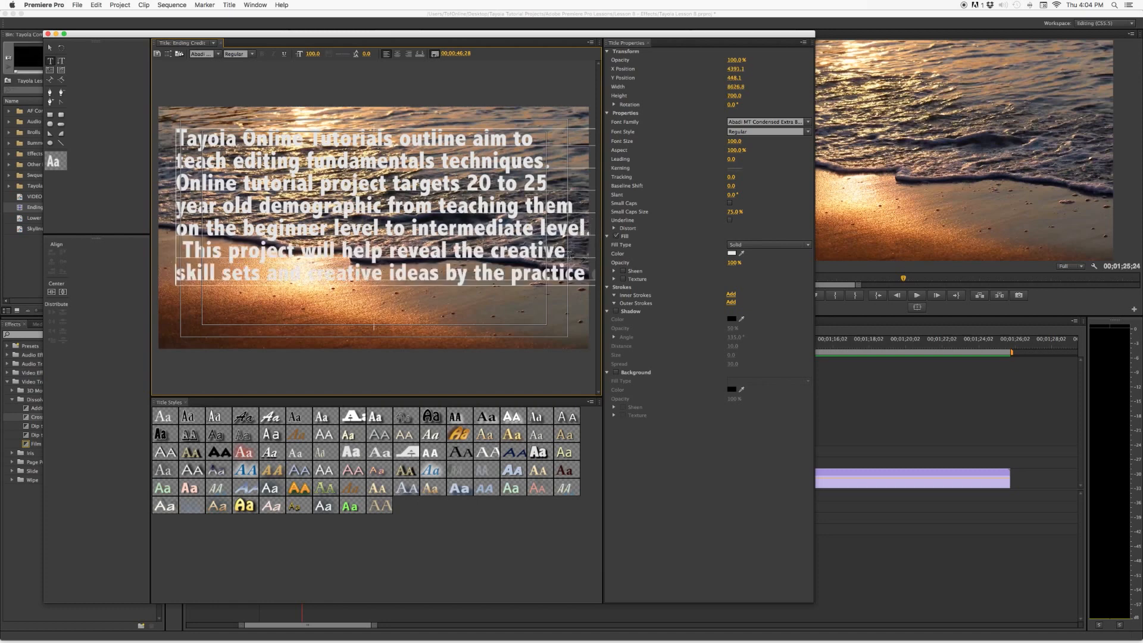
{"action": "left_click", "coordinate": [582, 269]}
{"action": "type", "text": "of the course outline. The main focus is to"}
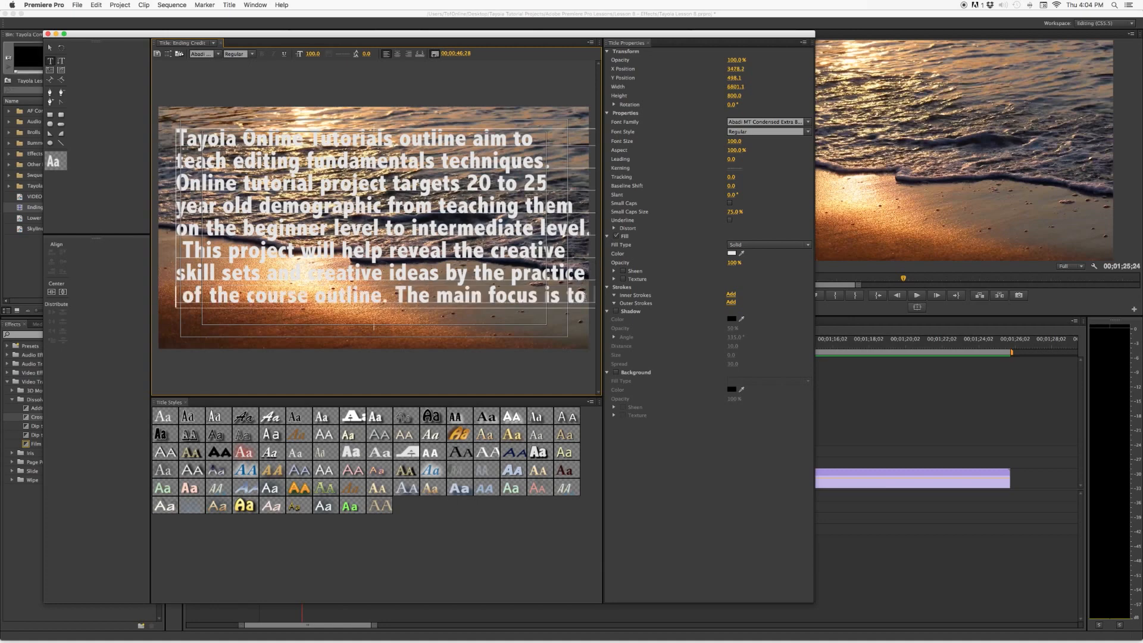
{"action": "key", "text": "super+v"}
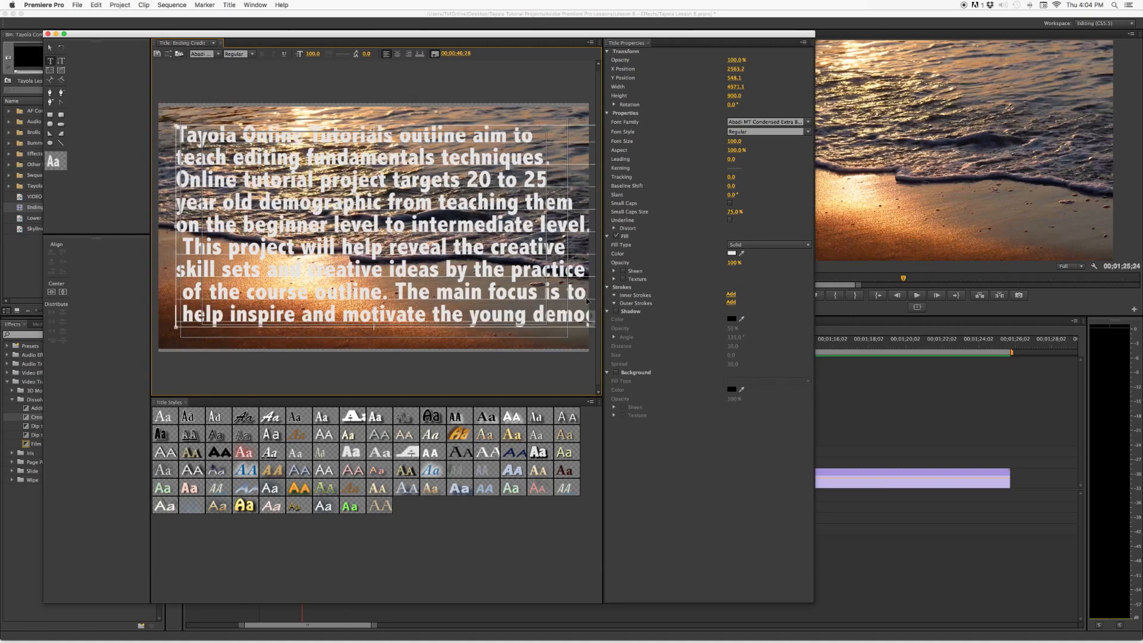
{"action": "key", "text": "super+a"}
{"action": "key", "text": "BackSpace"}
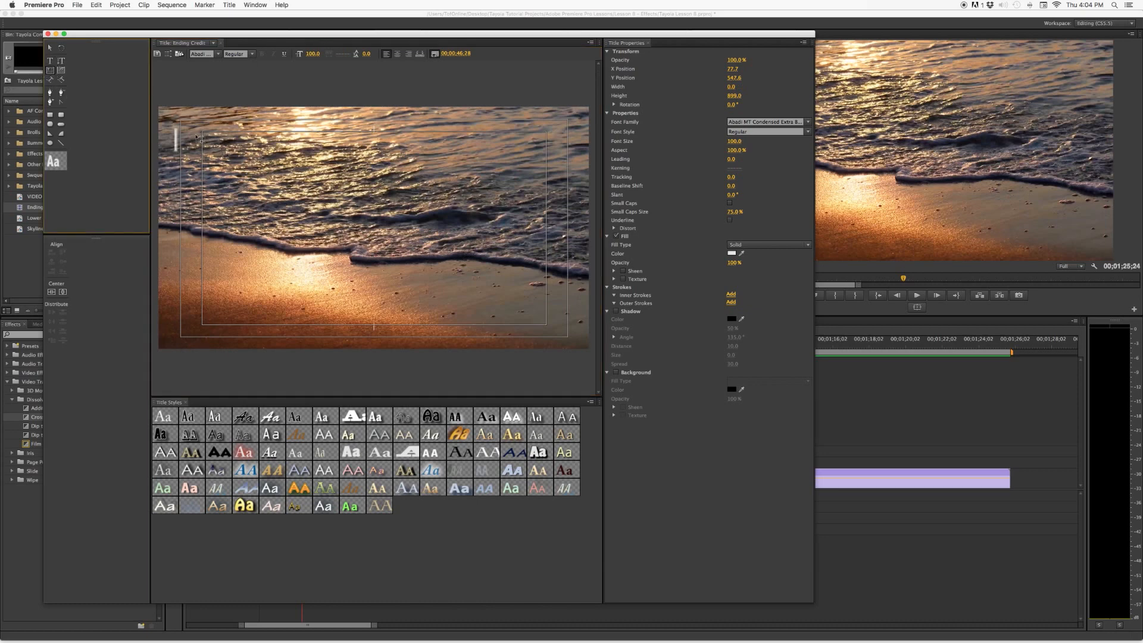
Draw an area text box about 1635 by 923 across the frame and fill it with the Tayola Online Tutorials paragraph.
{"action": "left_click", "coordinate": [50, 70]}
{"action": "left_click_drag", "start_coordinate": [188, 132], "coordinate": [554, 338]}
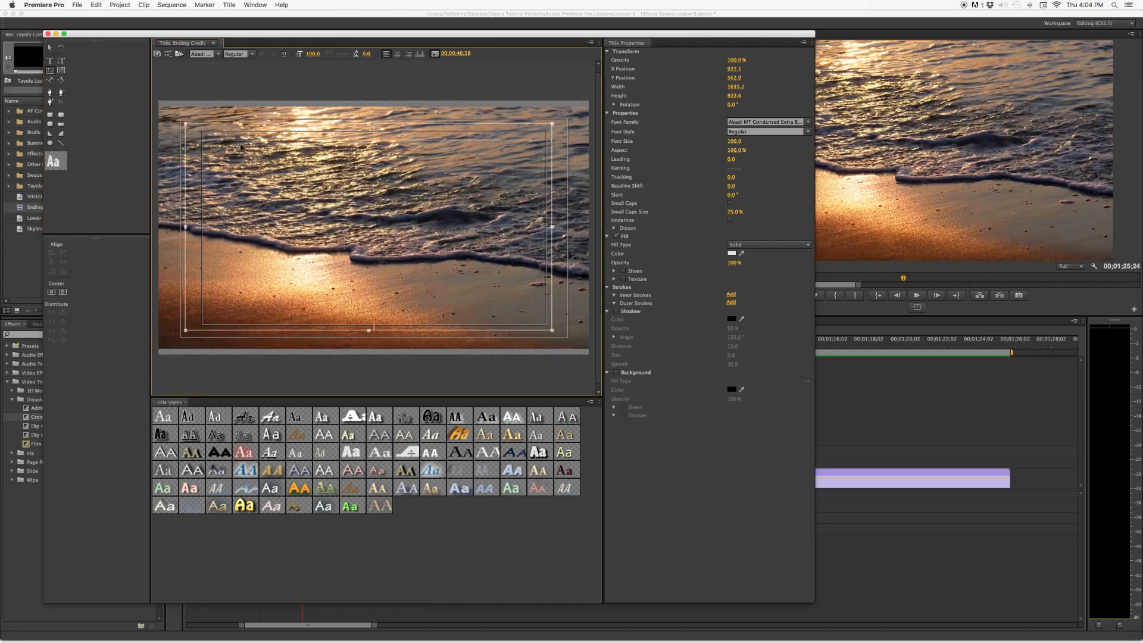
{"action": "type", "text": "Tayola Online Tutorials outline aim to teach editing fundamentals techniques. Online tutorial project targets 20 to 25 year old demographic from teaching them on the beginner level to intermediate level. This project will help reveal the creative skill sets and creative ideas by the practice of the course"}
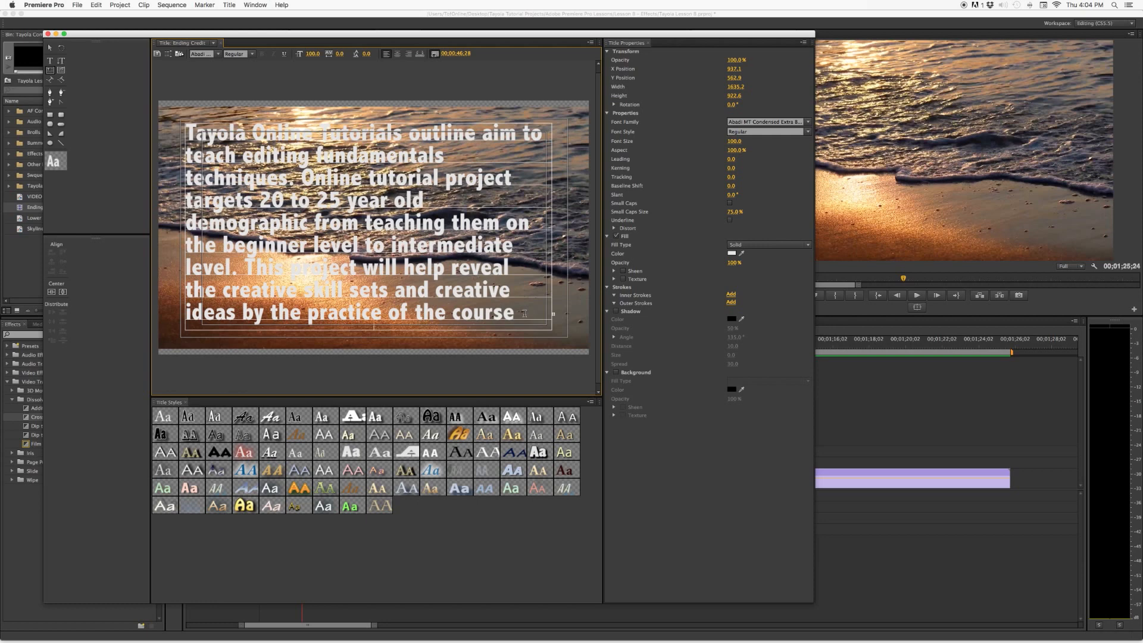
Select the entire credit paragraph and center-align it.
{"action": "left_click", "coordinate": [50, 71]}
{"action": "key", "text": "super+a"}
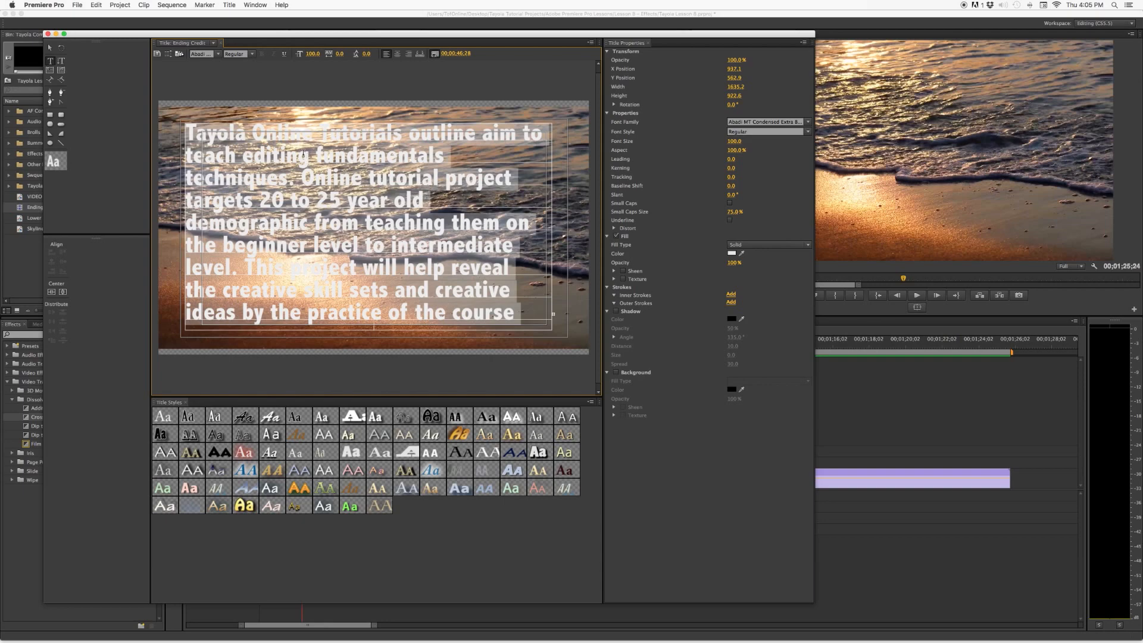
{"action": "left_click", "coordinate": [398, 54]}
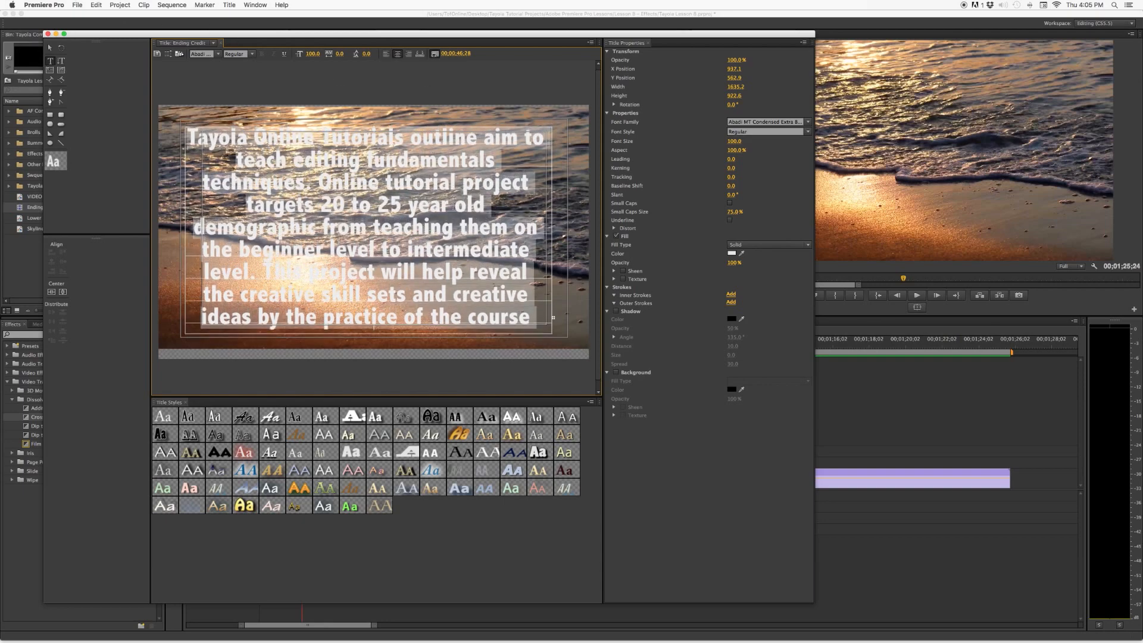
Enable a shadow on the credit text with 99% opacity, distance 10, size 5 and spread 10.
{"action": "left_click", "coordinate": [616, 311]}
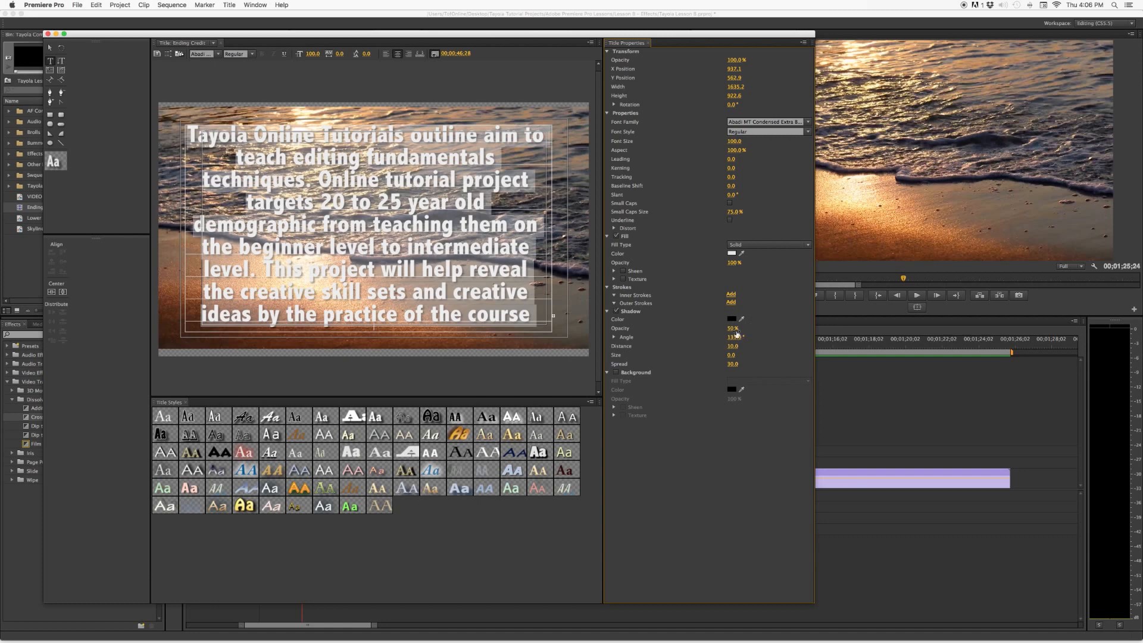
{"action": "left_click_drag", "start_coordinate": [731, 328], "coordinate": [760, 328]}
{"action": "left_click", "coordinate": [733, 354]}
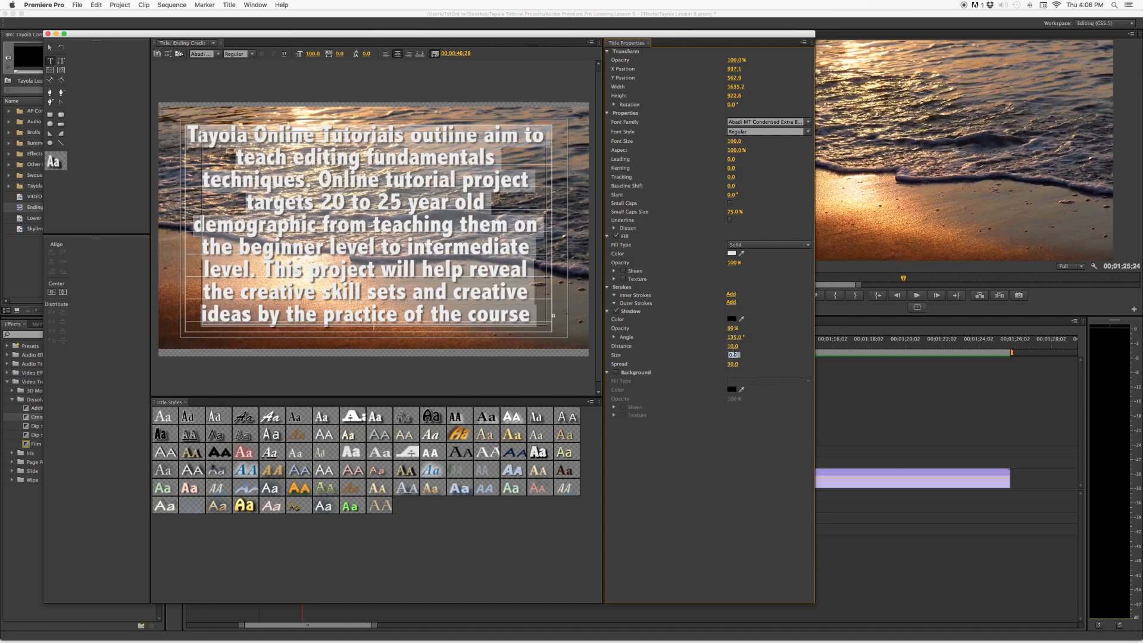
{"action": "type", "text": "5"}
{"action": "key", "text": "Tab"}
{"action": "key", "text": "Return"}
{"action": "left_click_drag", "start_coordinate": [733, 346], "coordinate": [743, 353]}
{"action": "left_click", "coordinate": [731, 346]}
{"action": "type", "text": "1"}
{"action": "key", "text": "Return"}
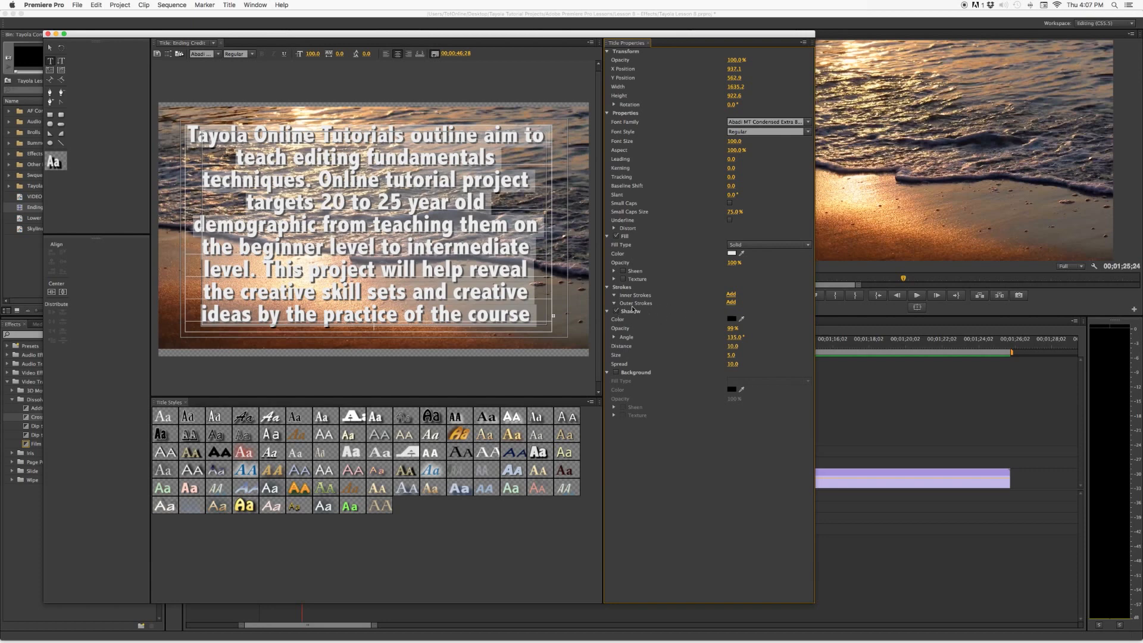
Add an inner stroke of type Depth to the credit text and check it with the text deselected.
{"action": "left_click", "coordinate": [731, 294]}
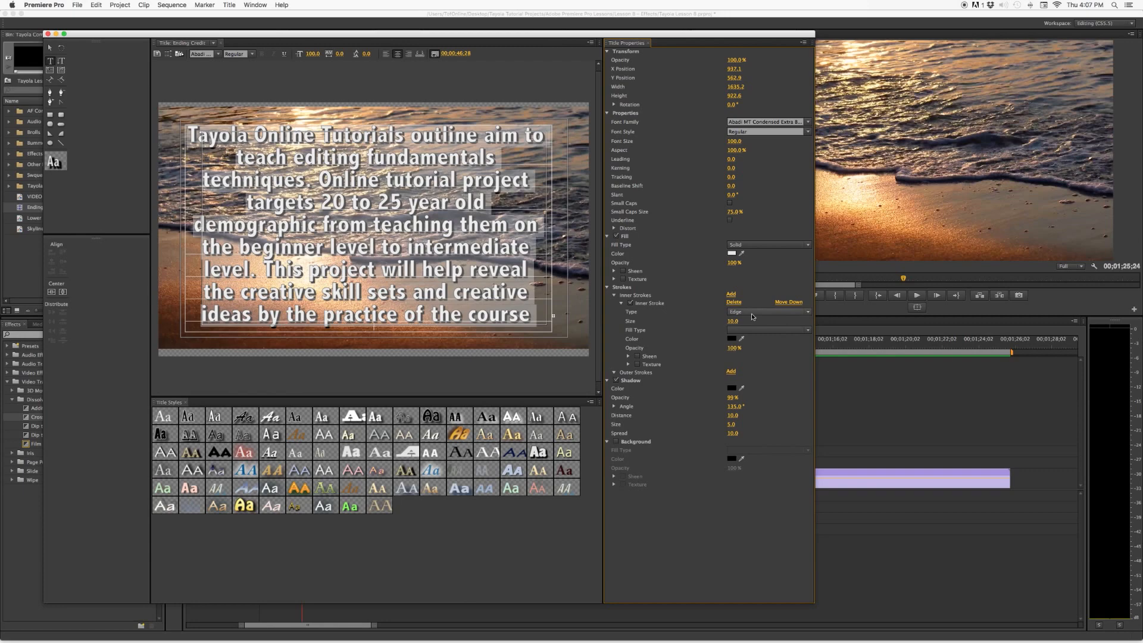
{"action": "left_click", "coordinate": [751, 313]}
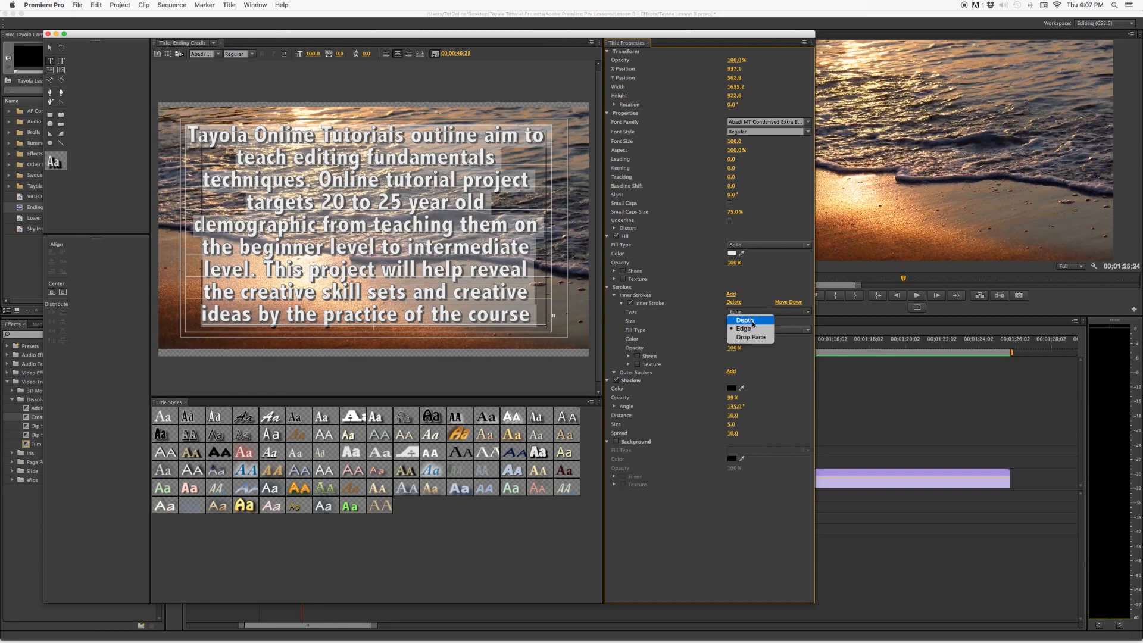
{"action": "left_click", "coordinate": [745, 320]}
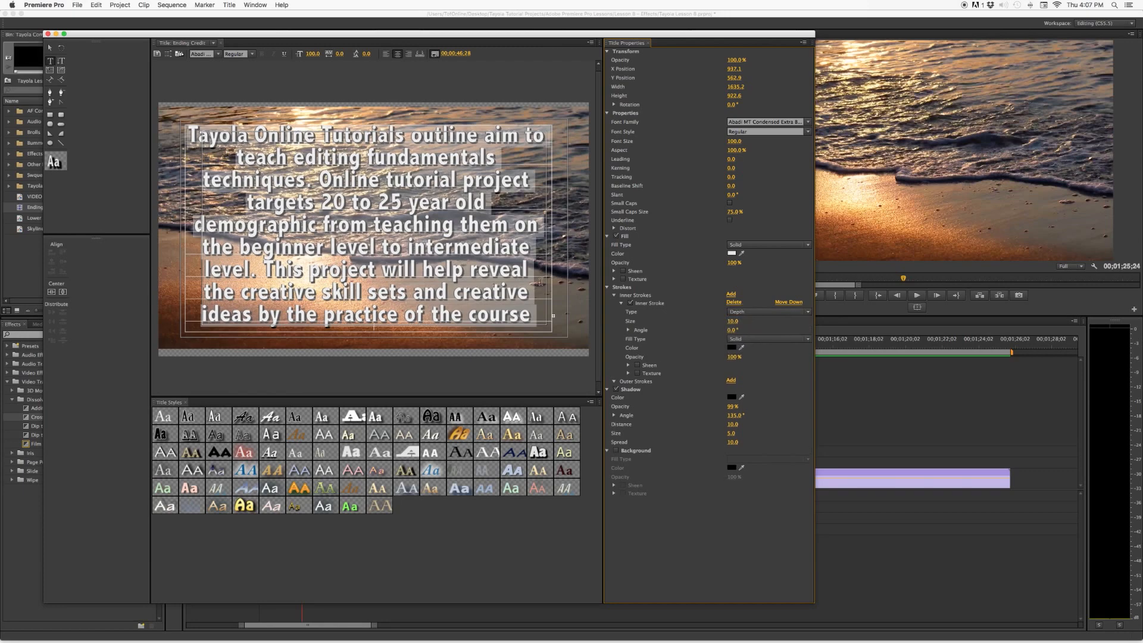
{"action": "left_click", "coordinate": [380, 226]}
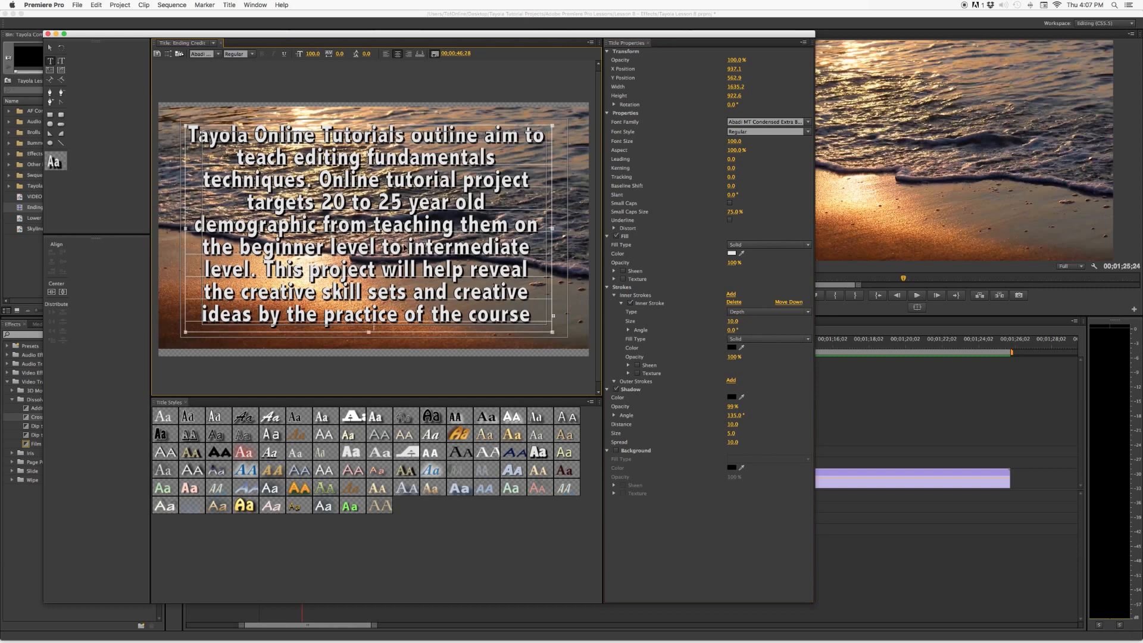
Select all the credit text again and try the Edge and Drop Face types for its inner stroke.
{"action": "key", "text": "super+a"}
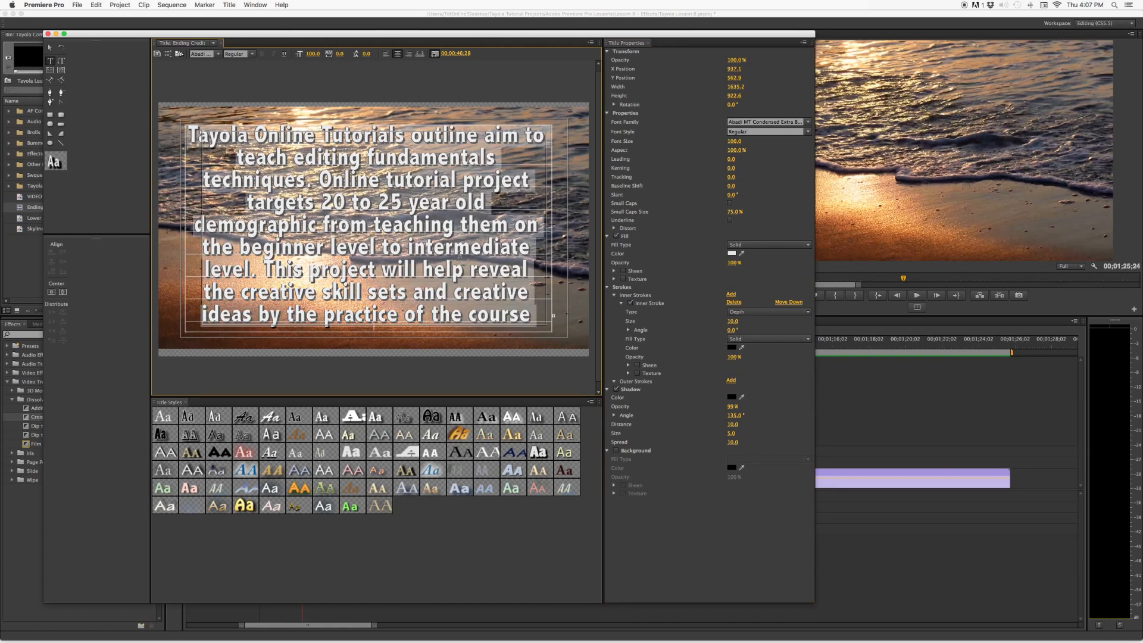
{"action": "left_click", "coordinate": [759, 312]}
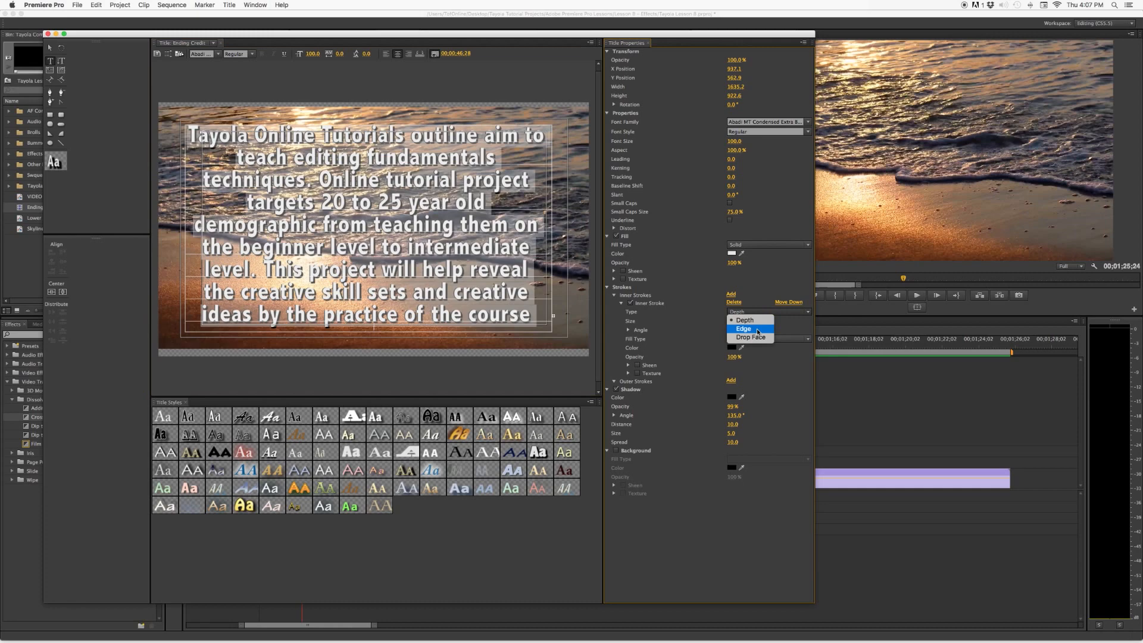
{"action": "left_click", "coordinate": [757, 329]}
{"action": "left_click", "coordinate": [766, 312]}
{"action": "left_click", "coordinate": [760, 337]}
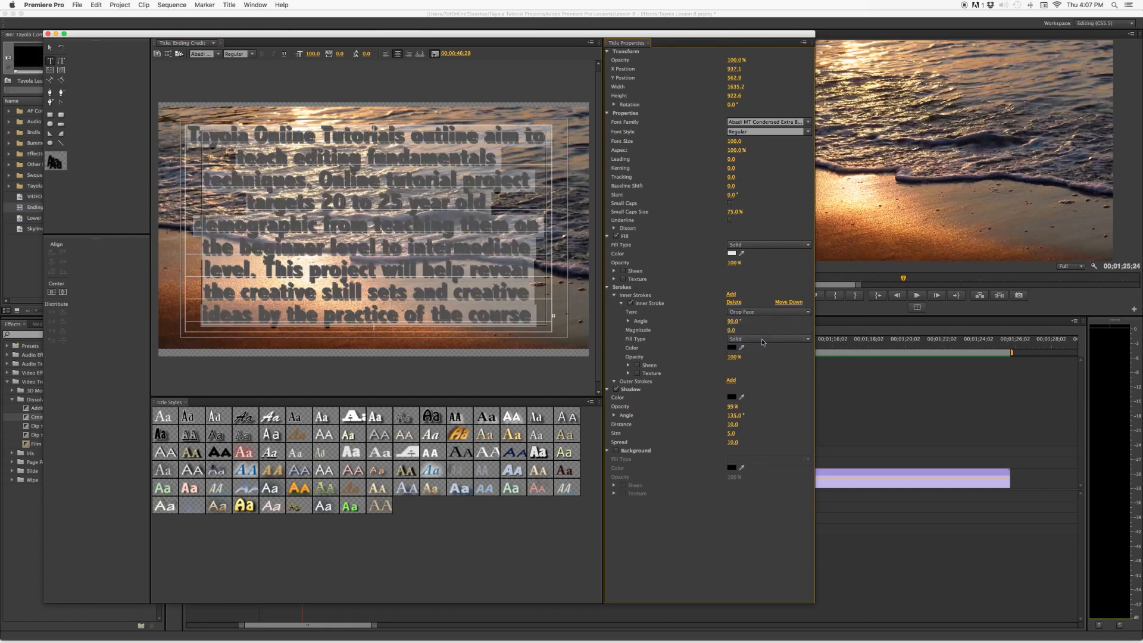
Set the inner stroke's type to Edge and increase its size to about 23.
{"action": "left_click", "coordinate": [769, 314]}
{"action": "left_click", "coordinate": [755, 329]}
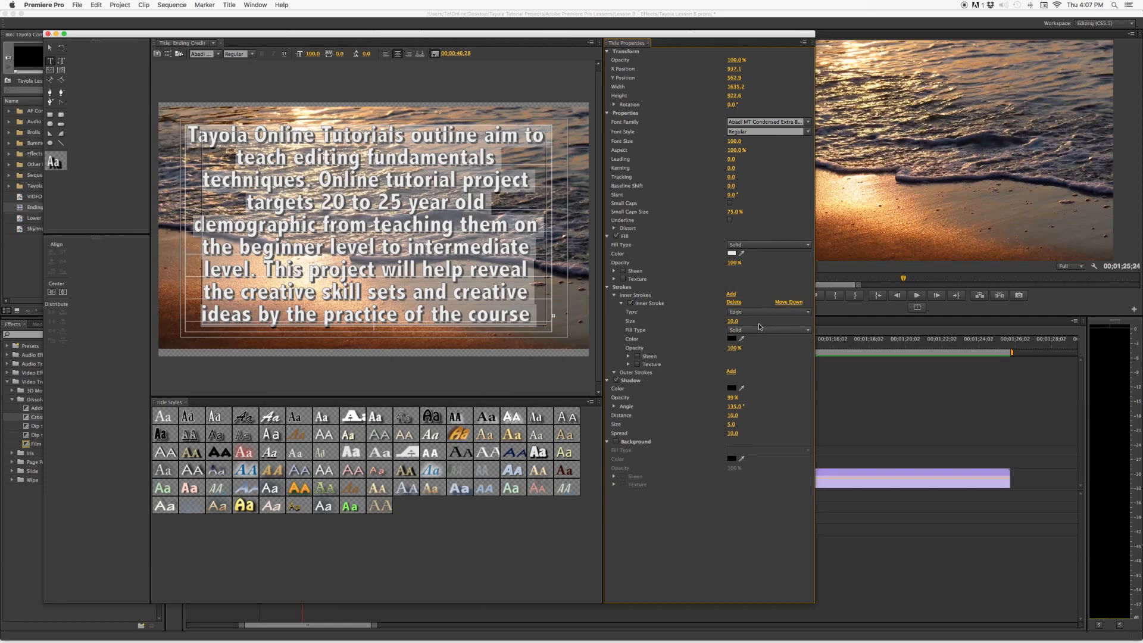
{"action": "left_click_drag", "start_coordinate": [735, 323], "coordinate": [742, 323]}
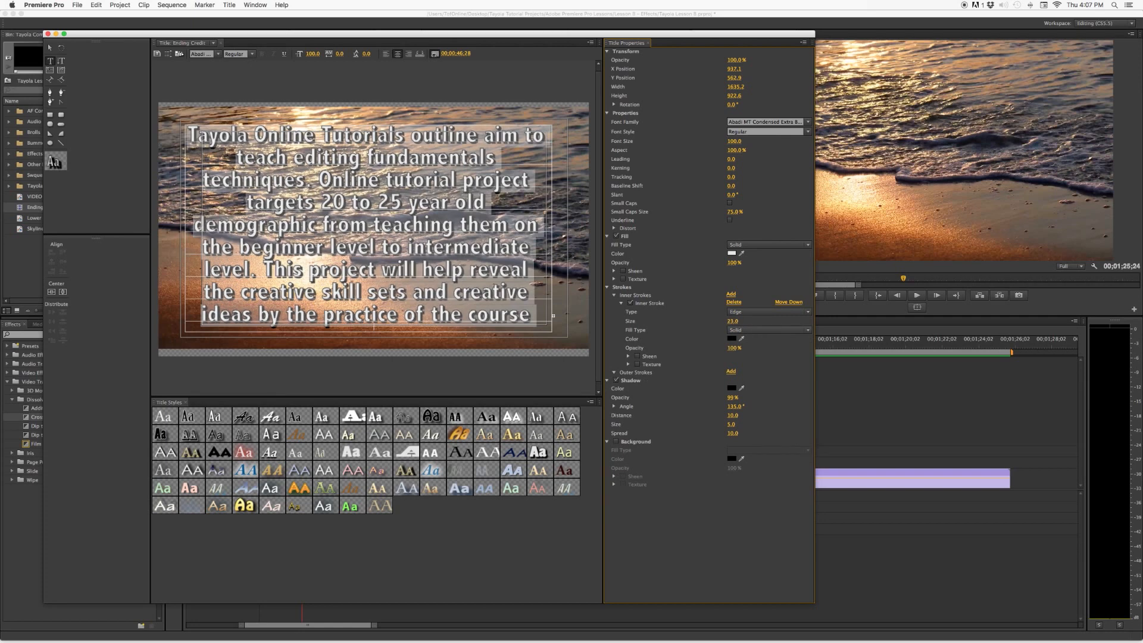
Set the size of the credit text's inner stroke to 10.
{"action": "left_click", "coordinate": [734, 321]}
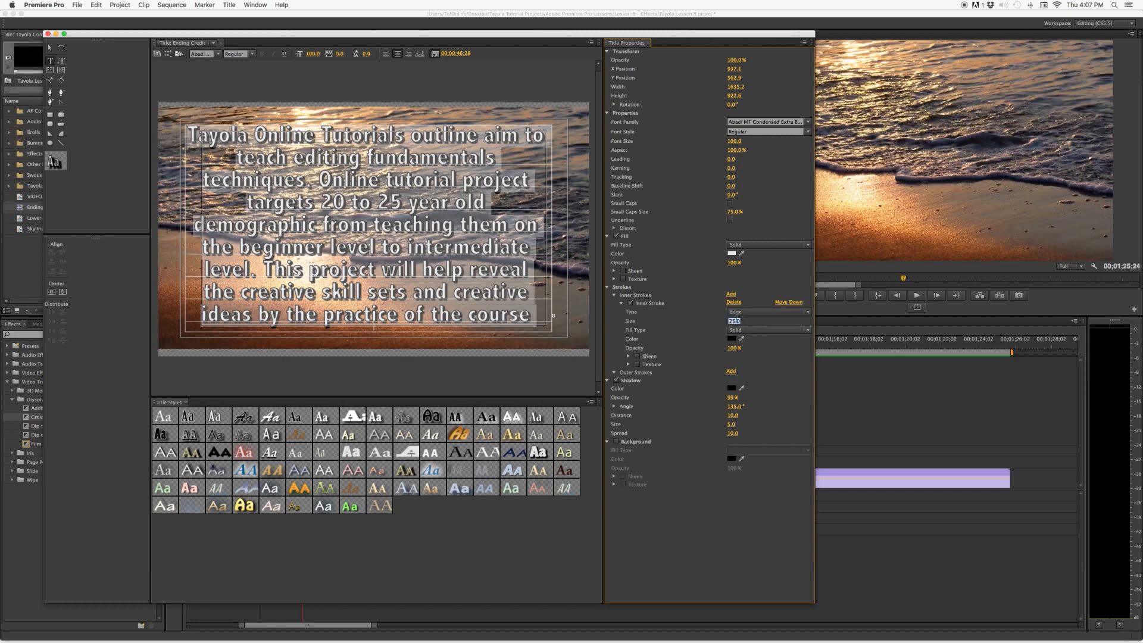
{"action": "type", "text": "10"}
{"action": "key", "text": "Return"}
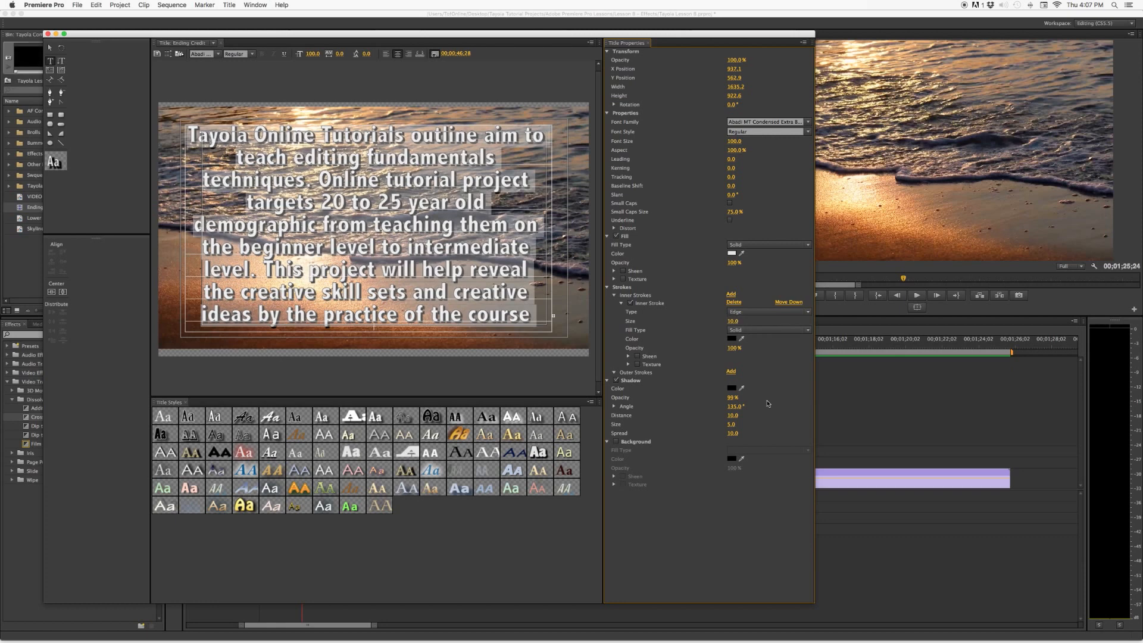
Change the colour of the credit text's inner stroke to pure red, FF0000.
{"action": "left_click", "coordinate": [767, 331]}
{"action": "left_click", "coordinate": [767, 335]}
{"action": "left_click", "coordinate": [732, 338]}
{"action": "left_click_drag", "start_coordinate": [563, 244], "coordinate": [592, 310]}
{"action": "left_click", "coordinate": [668, 151]}
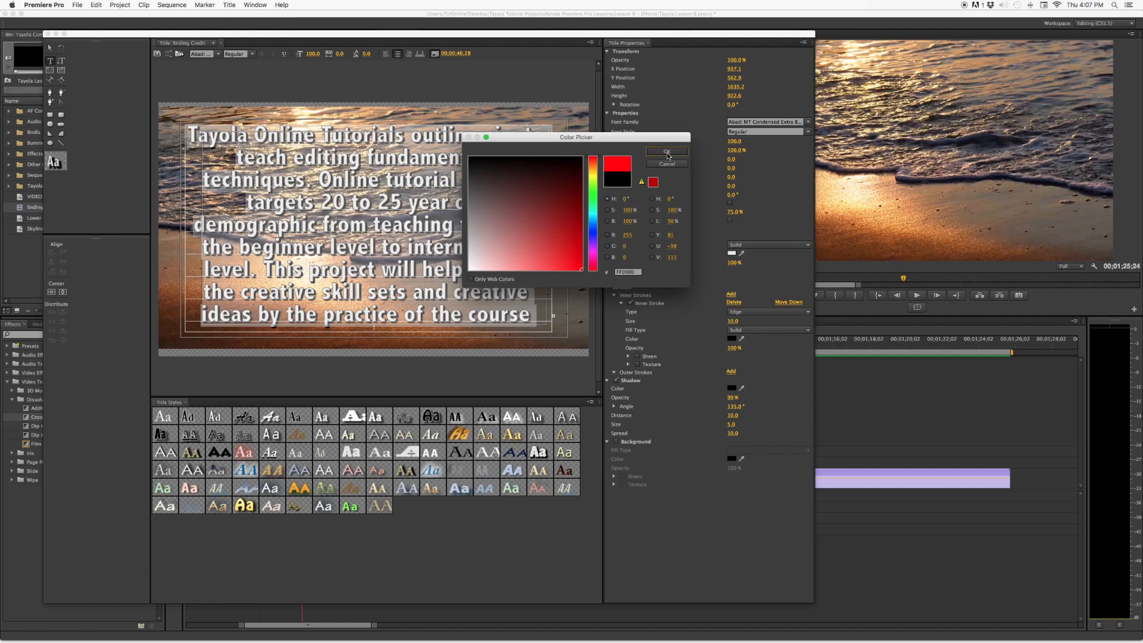
Change the inner stroke's colour to a bright blue and deselect the credit text.
{"action": "left_click", "coordinate": [731, 338]}
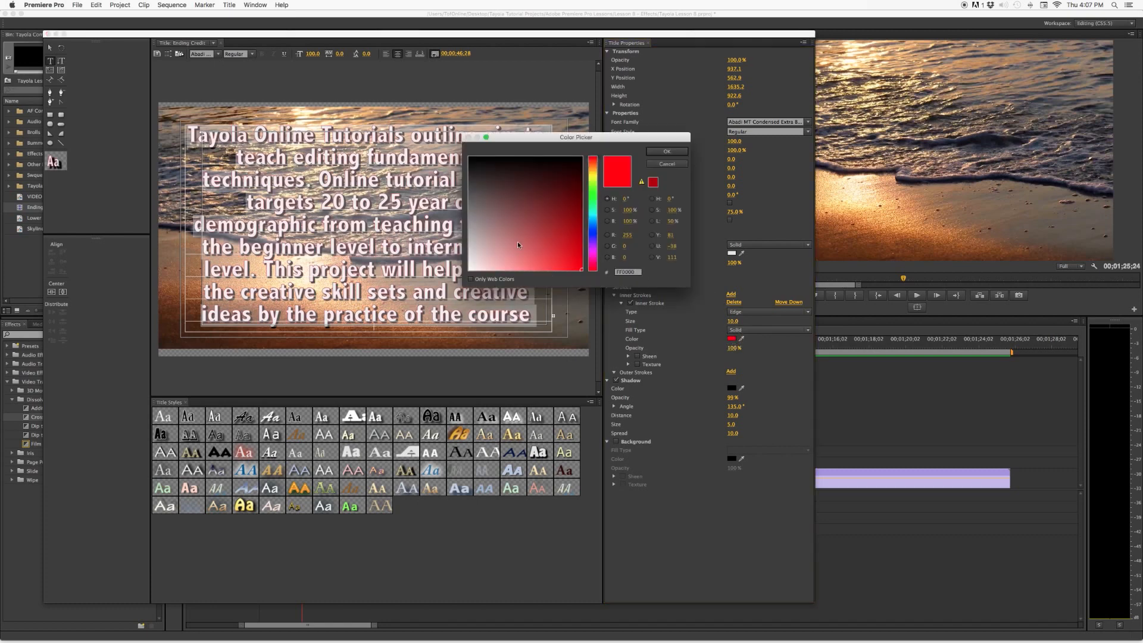
{"action": "left_click", "coordinate": [597, 228]}
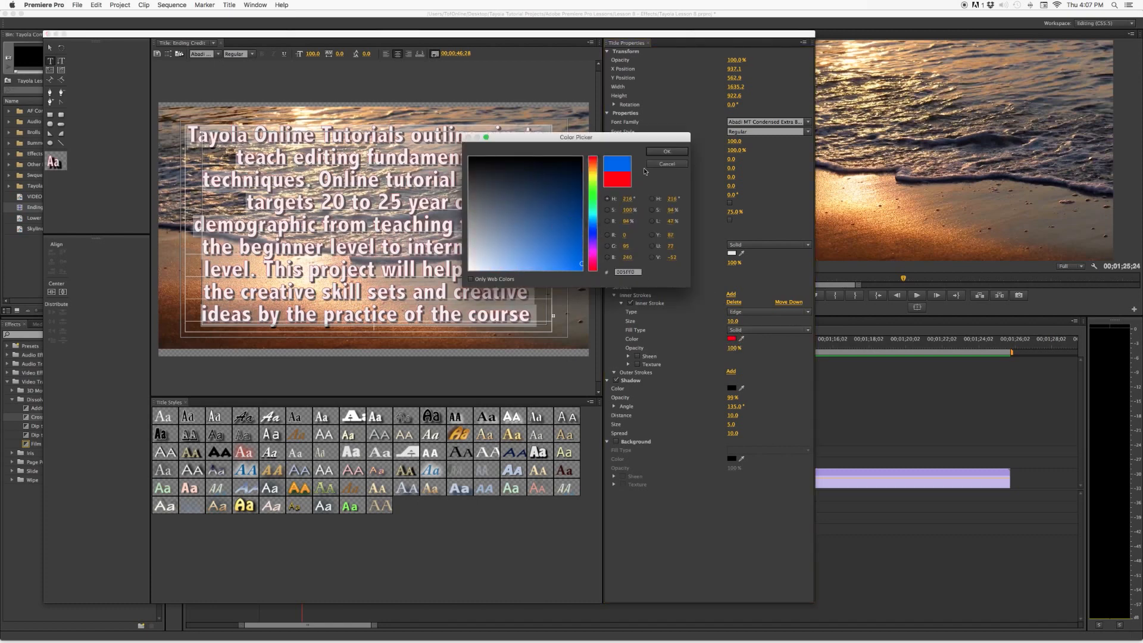
{"action": "left_click", "coordinate": [666, 151]}
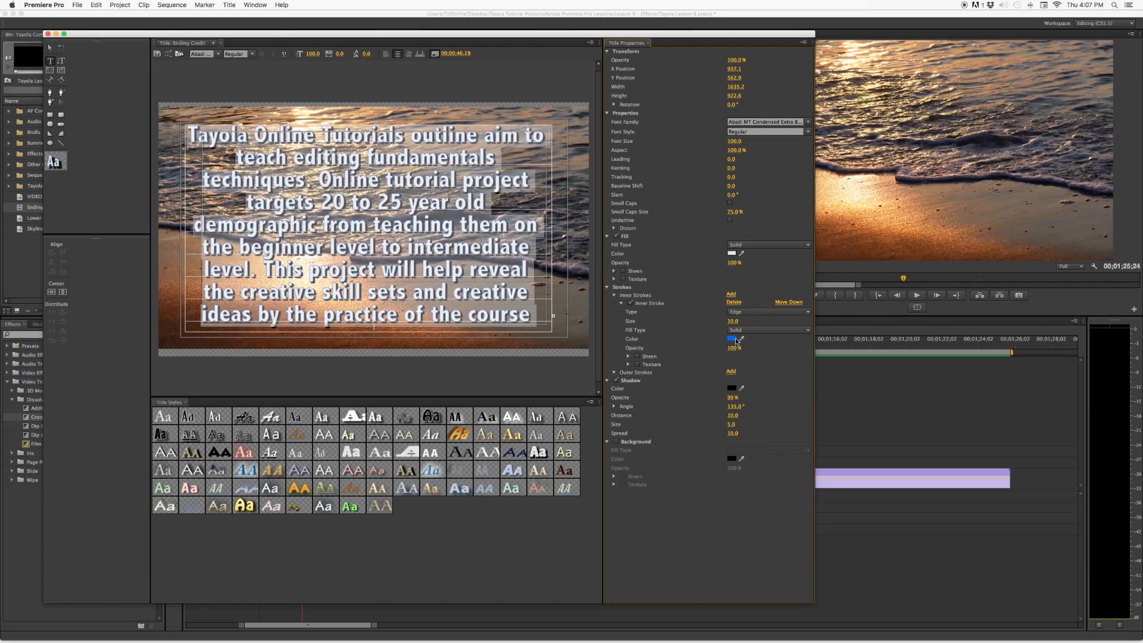
{"action": "left_click", "coordinate": [423, 294]}
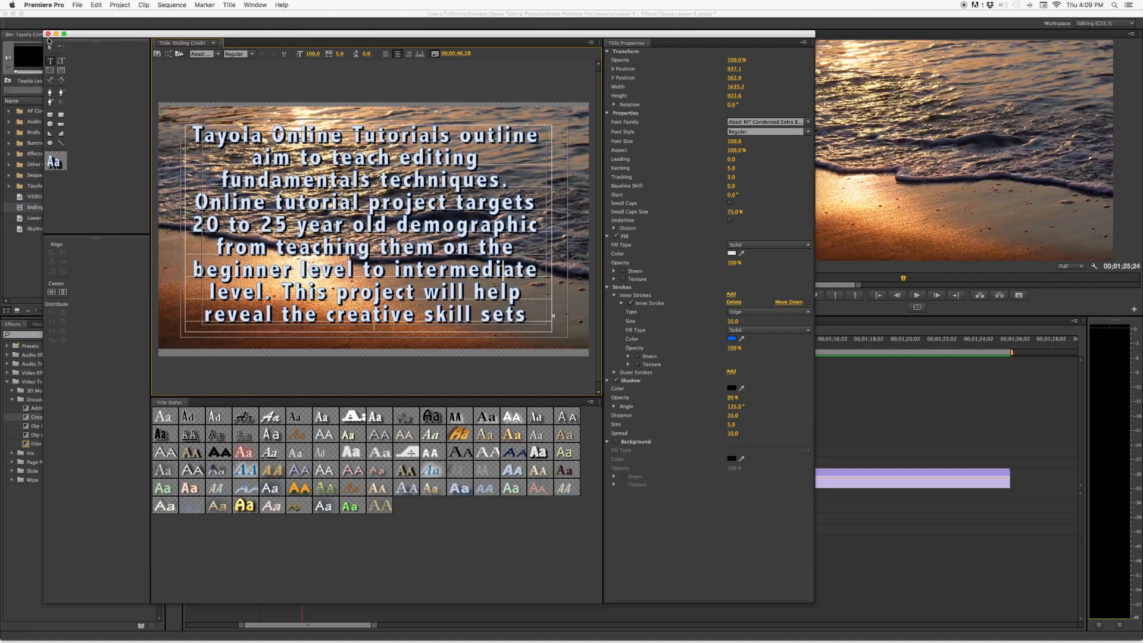
Close the title editor, place the Ending Credit title on Video 2 at the Sea clip's start, and play it back.
{"action": "left_click", "coordinate": [48, 34]}
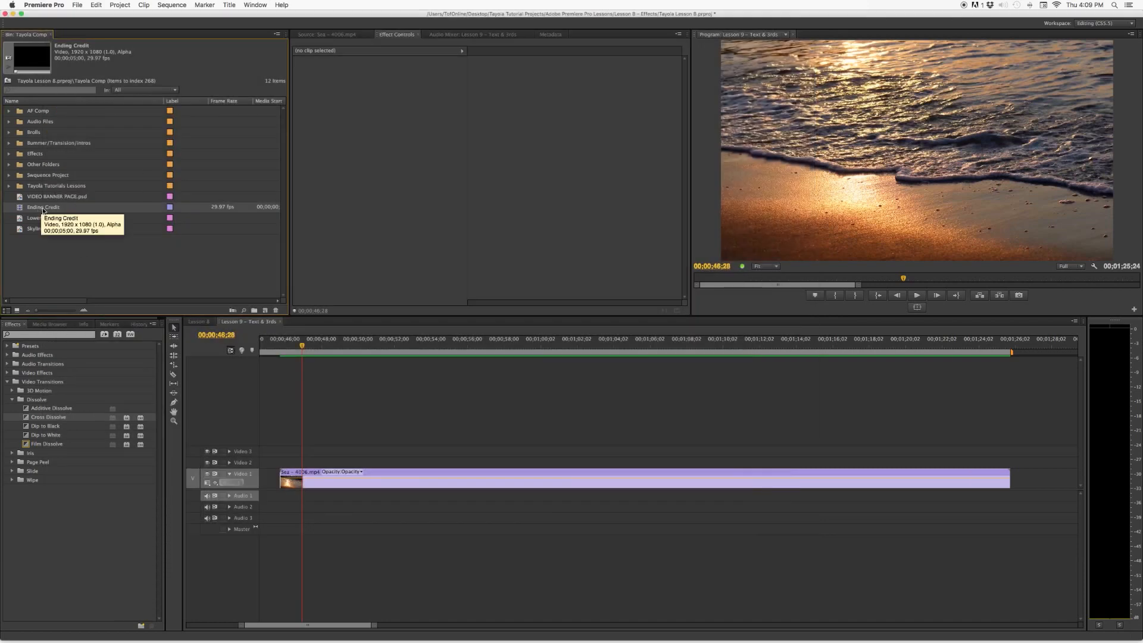
{"action": "left_click_drag", "start_coordinate": [35, 208], "coordinate": [279, 462]}
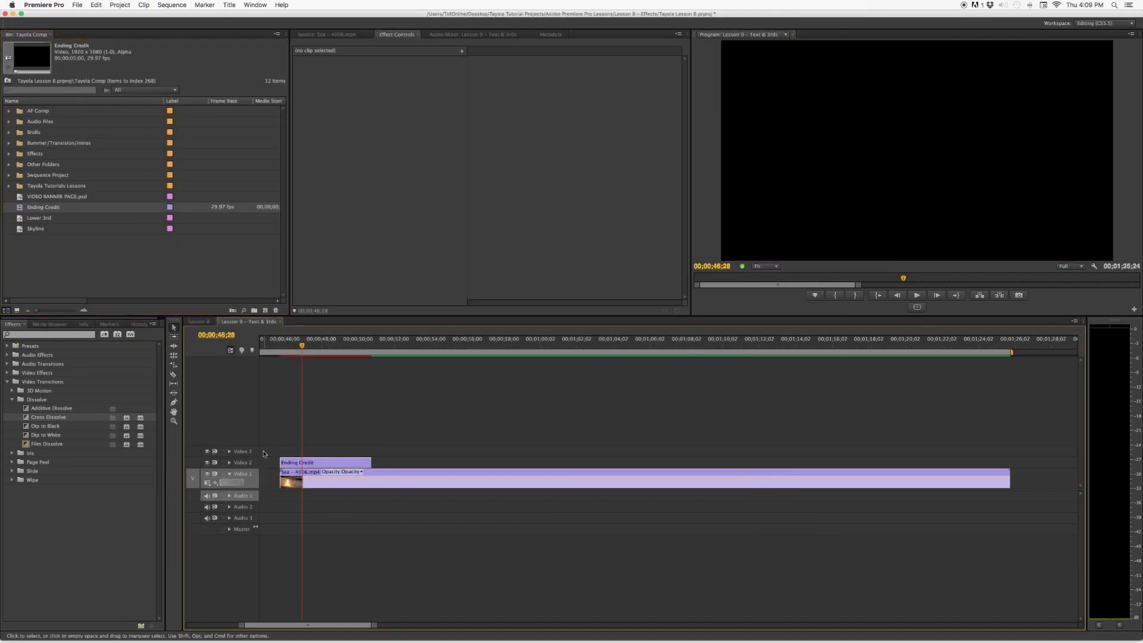
{"action": "left_click", "coordinate": [279, 347]}
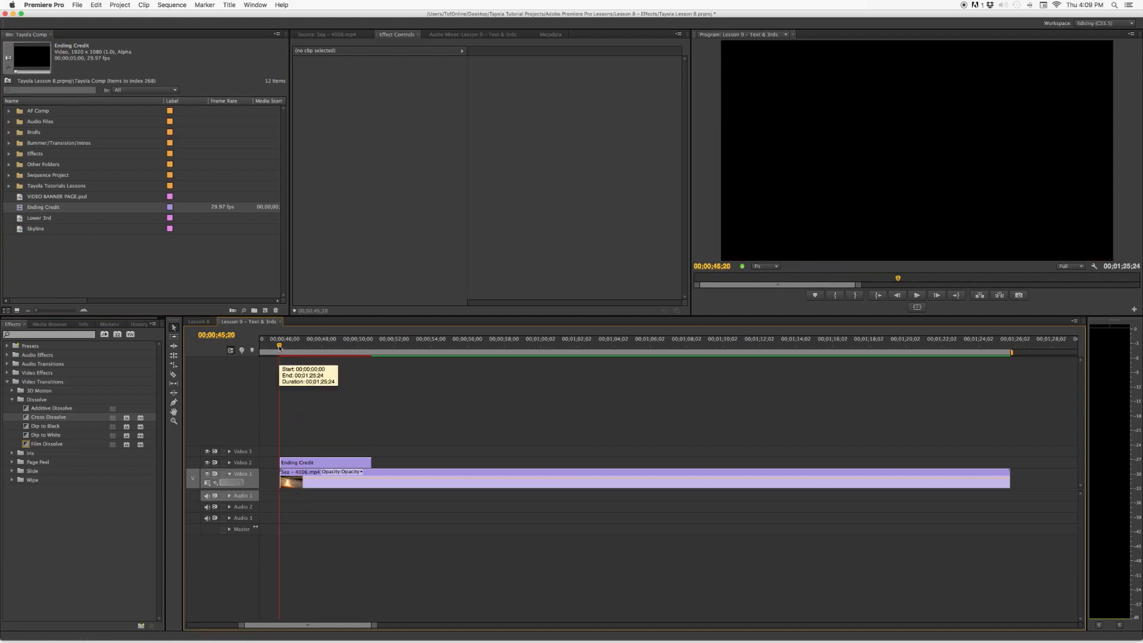
{"action": "key", "text": "space"}
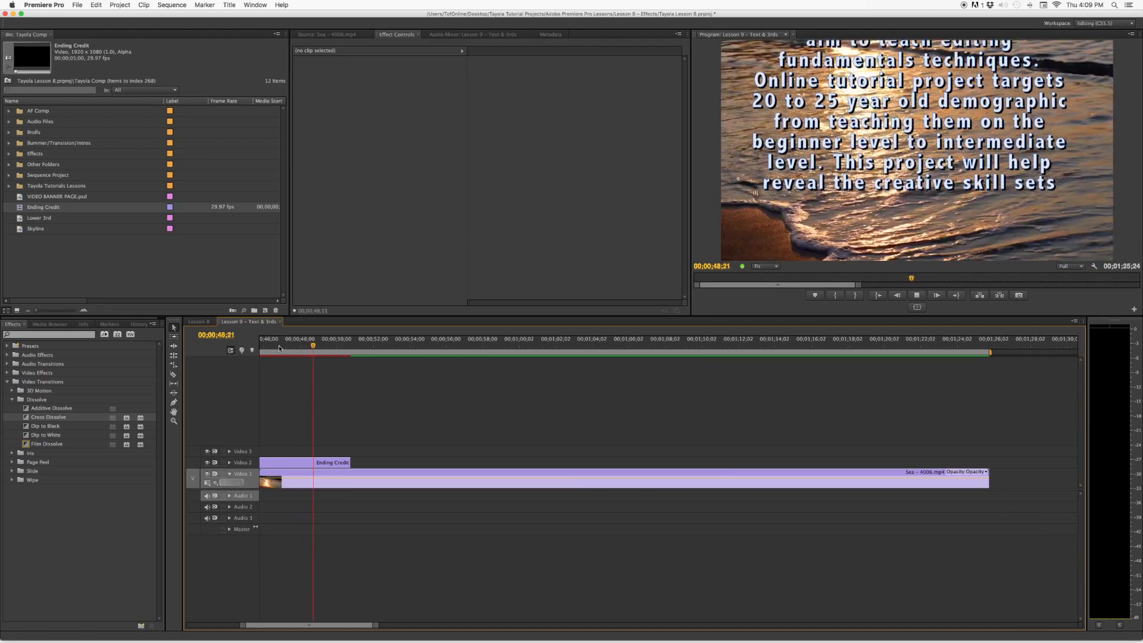
{"action": "key", "text": "space"}
Extend the Ending Credit clip on Video 2 to about 00;01;22 and play through the roll to check its speed.
{"action": "key", "text": "minus"}
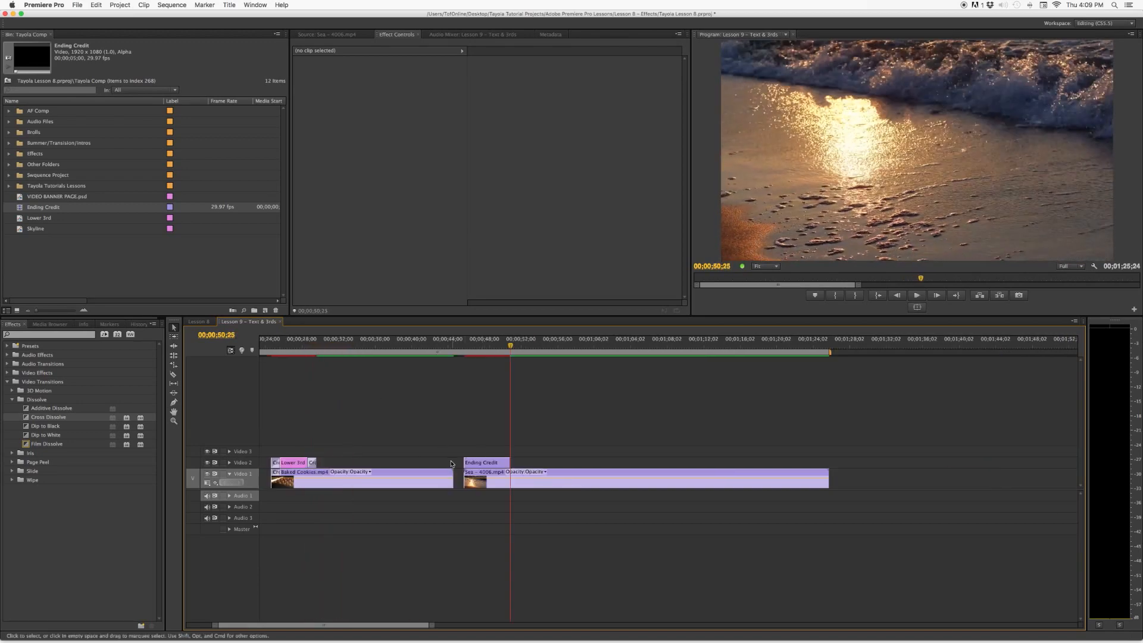
{"action": "key", "text": "equal"}
{"action": "scroll", "coordinate": [567, 457], "scroll_direction": "down", "scroll_amount": 10}
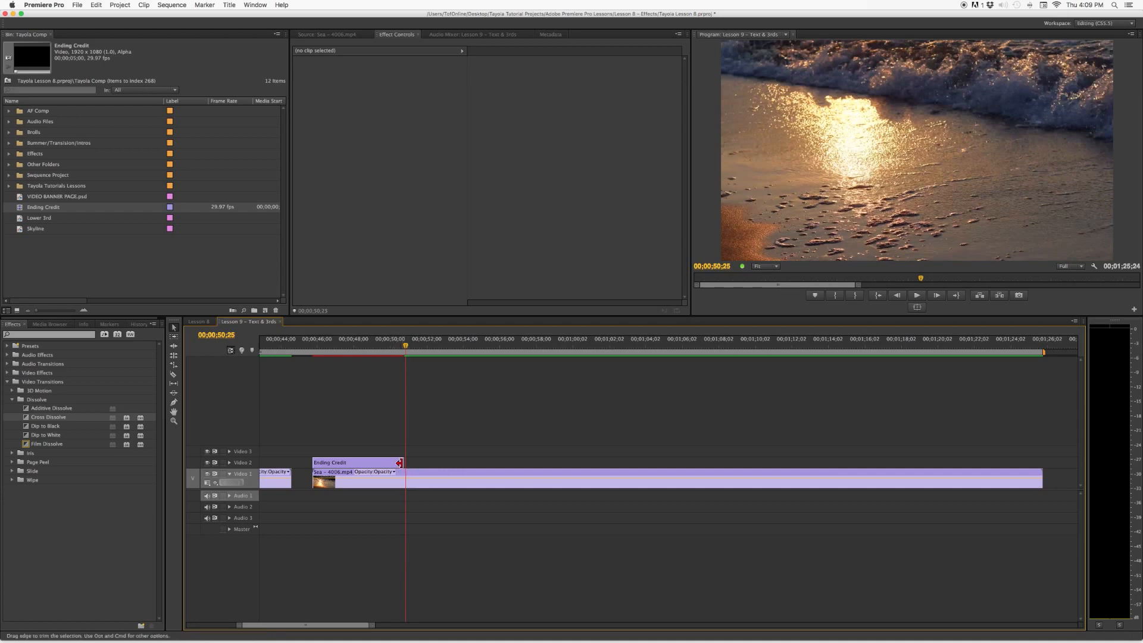
{"action": "scroll", "coordinate": [399, 462], "scroll_direction": "down", "scroll_amount": 1}
{"action": "left_click_drag", "start_coordinate": [371, 462], "coordinate": [954, 463]}
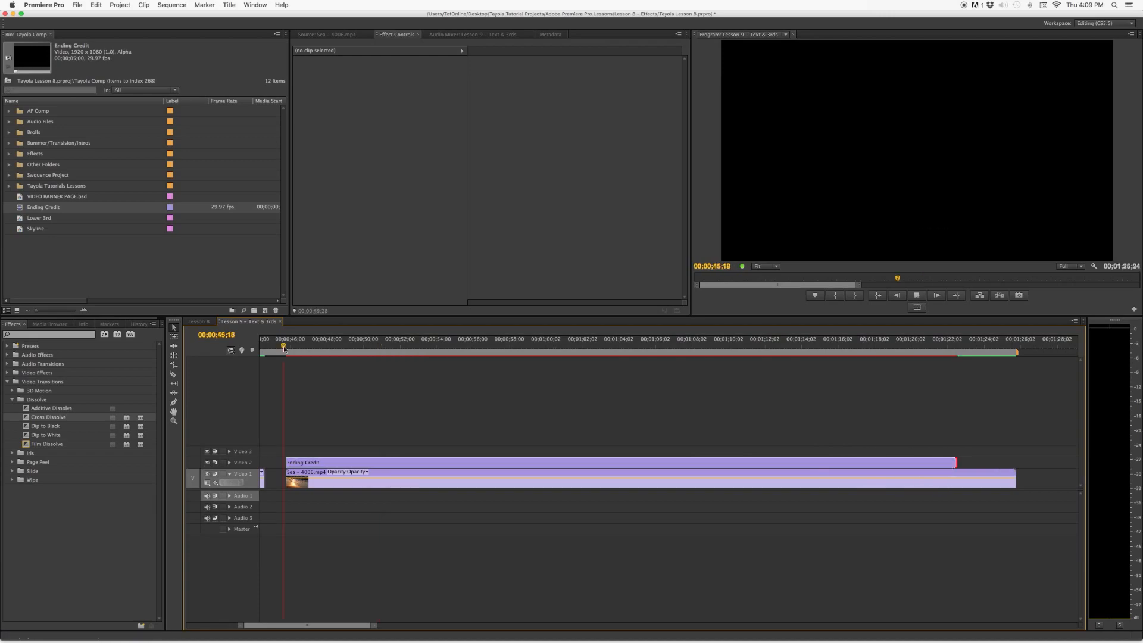
{"action": "left_click_drag", "start_coordinate": [955, 463], "coordinate": [959, 462]}
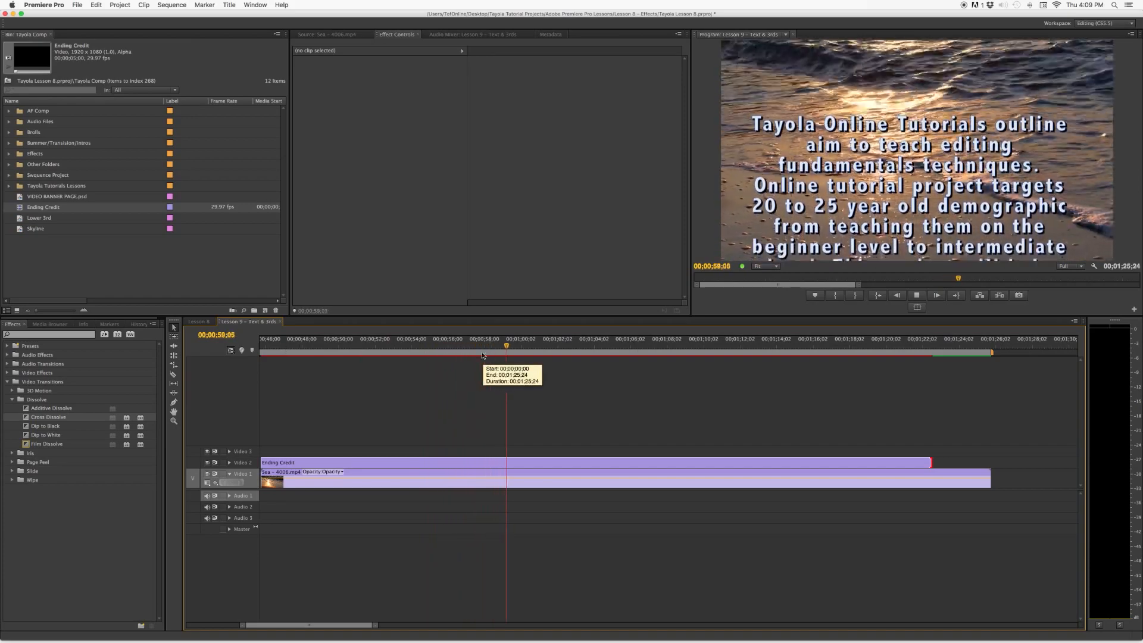
{"action": "left_click", "coordinate": [667, 352]}
{"action": "left_click_drag", "start_coordinate": [667, 353], "coordinate": [857, 352]}
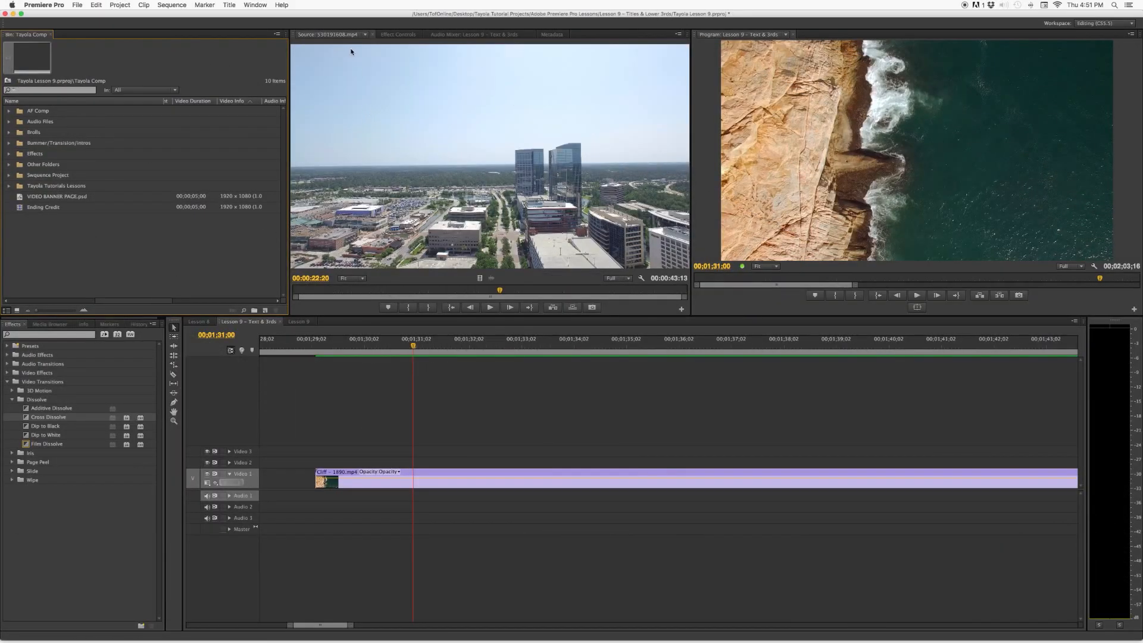
Create a new Photoshop file with 1920 x 1080 video settings, 29.97 fps drop-frame timebase and square pixels.
{"action": "left_click", "coordinate": [78, 6]}
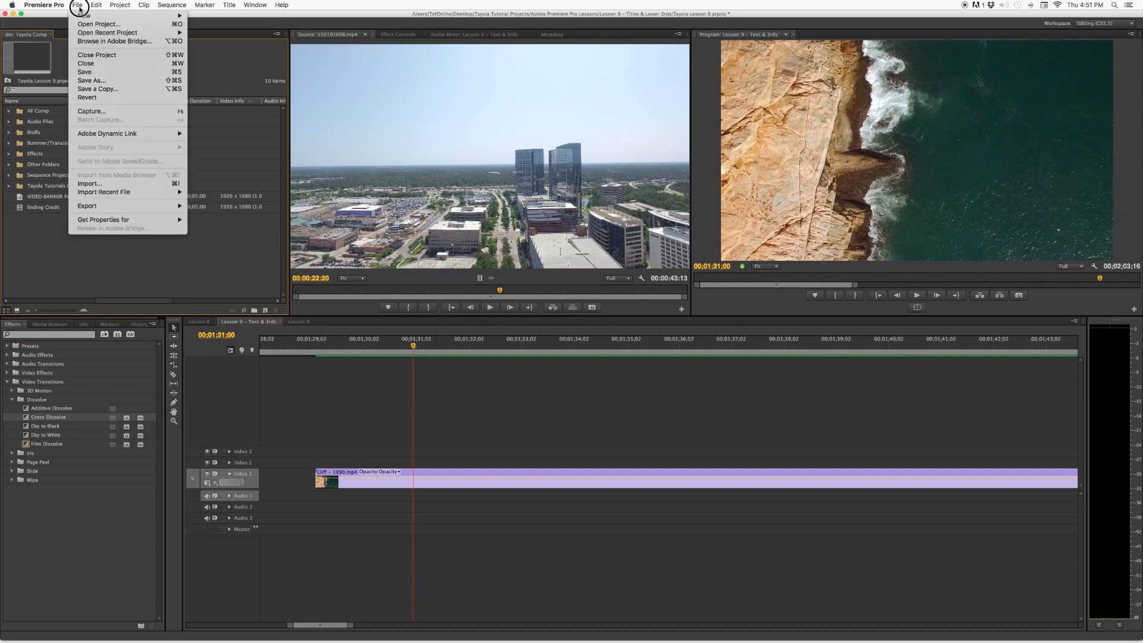
{"action": "mouse_move", "coordinate": [104, 18]}
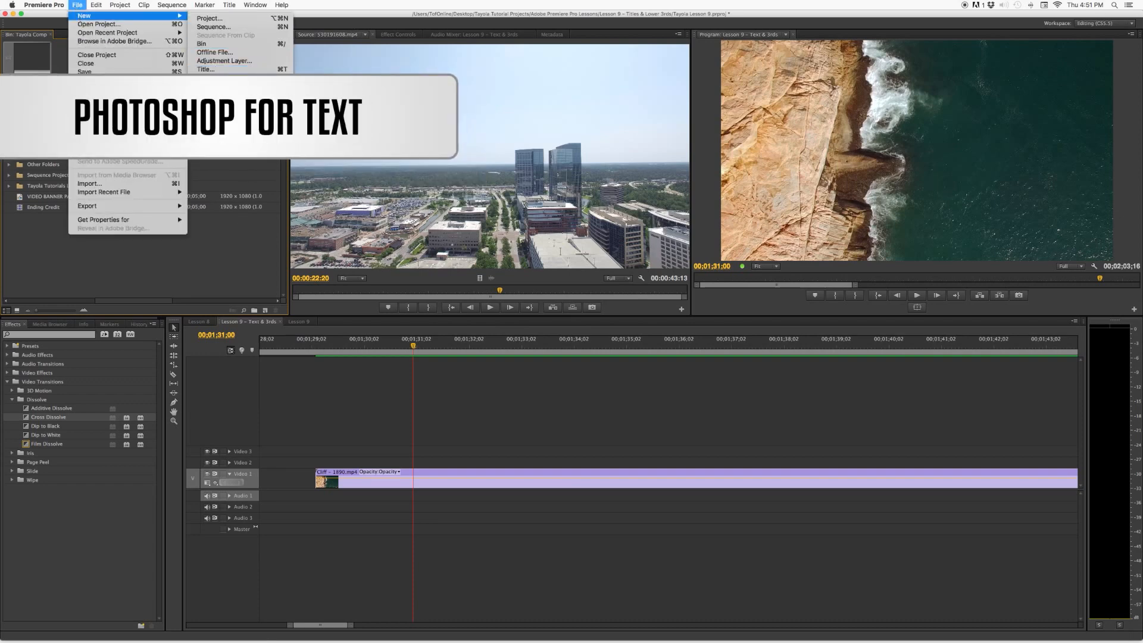
{"action": "left_click", "coordinate": [219, 78]}
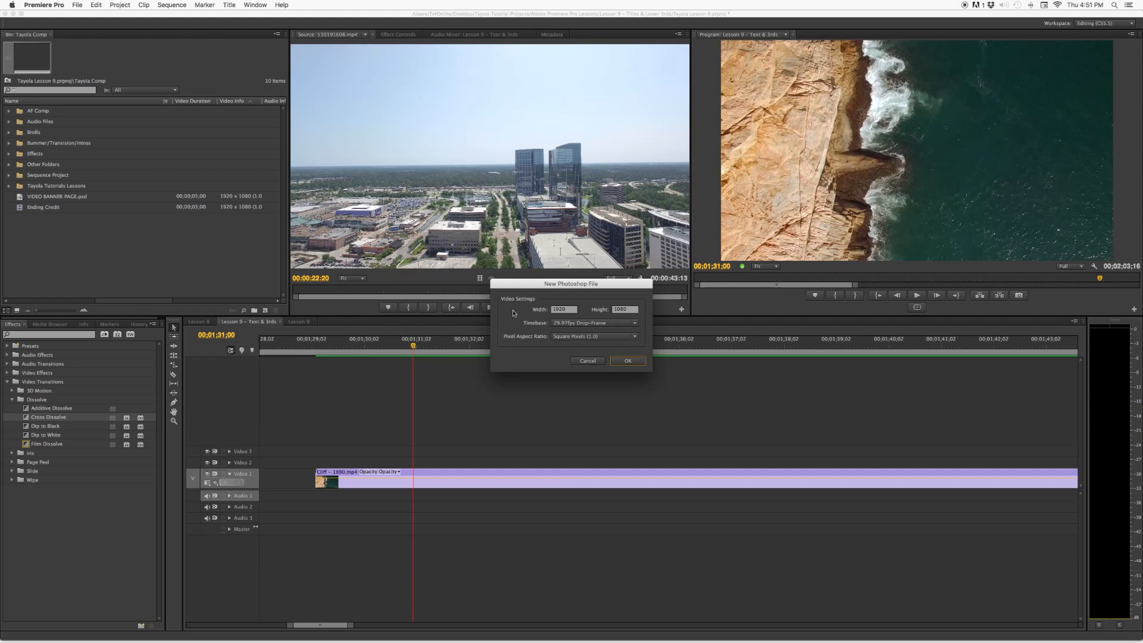
{"action": "left_click", "coordinate": [633, 363]}
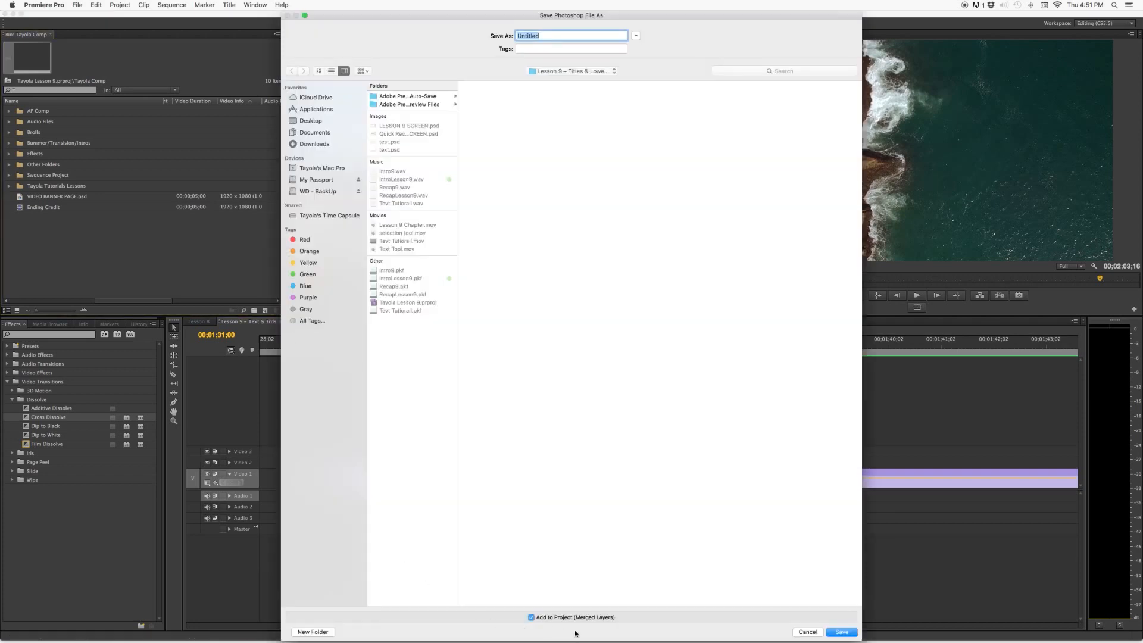
Save the Photoshop file as "Photoshop Text" in the Lesson 9 folder, adding it to the project with merged layers.
{"action": "left_click", "coordinate": [530, 618]}
{"action": "left_click", "coordinate": [530, 618]}
{"action": "key", "text": "BackSpace"}
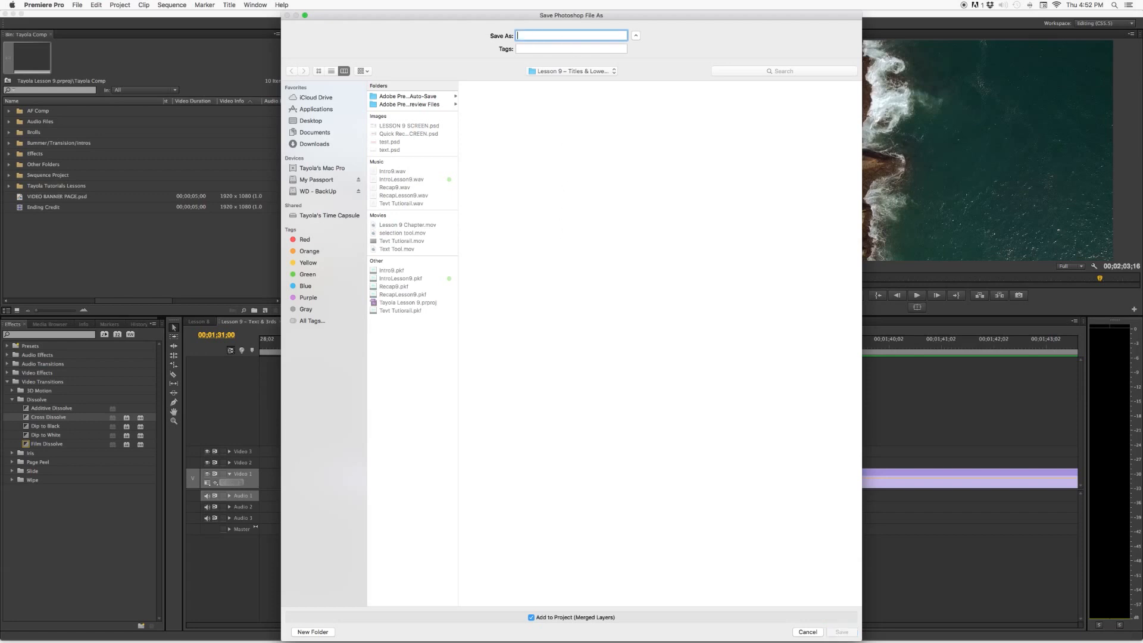
{"action": "type", "text": "Photoshop Text"}
{"action": "left_click", "coordinate": [531, 617]}
{"action": "left_click", "coordinate": [531, 617]}
{"action": "left_click", "coordinate": [841, 632]}
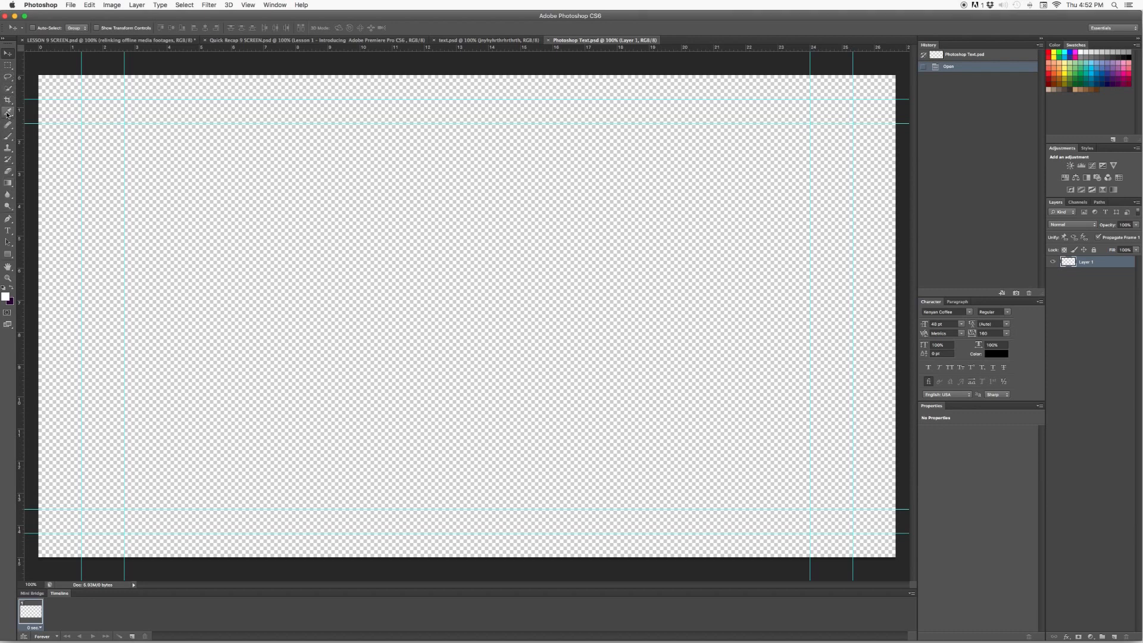
Add the text "Cliff" in the upper-left area of the Photoshop canvas and select all of it.
{"action": "key", "text": "t"}
{"action": "left_click", "coordinate": [142, 161]}
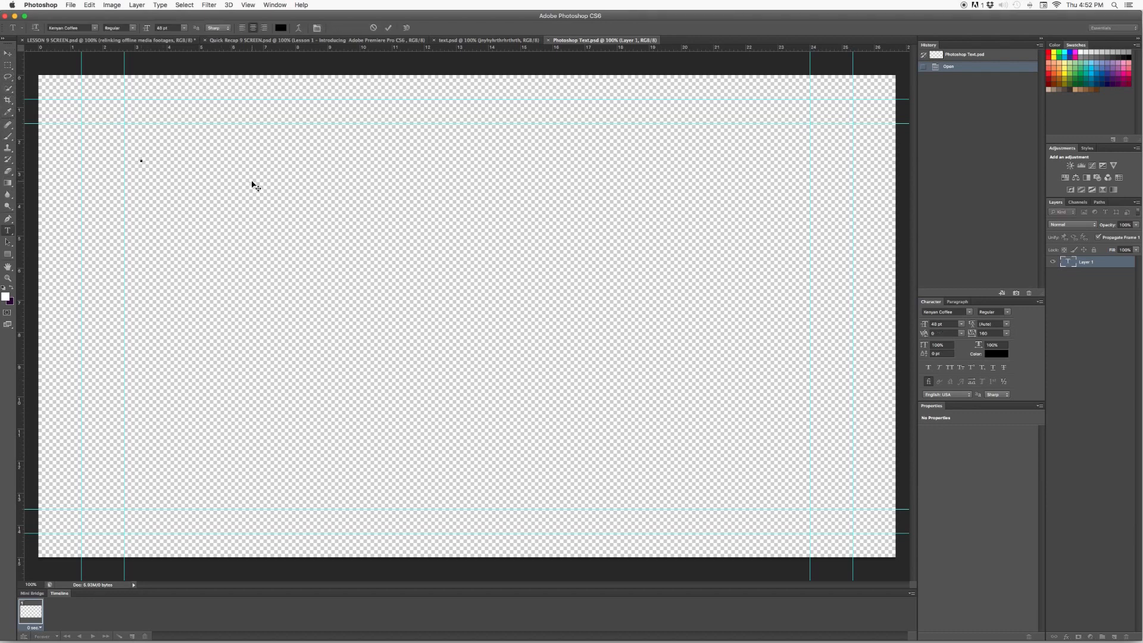
{"action": "type", "text": "Cliff"}
{"action": "key", "text": "super+a"}
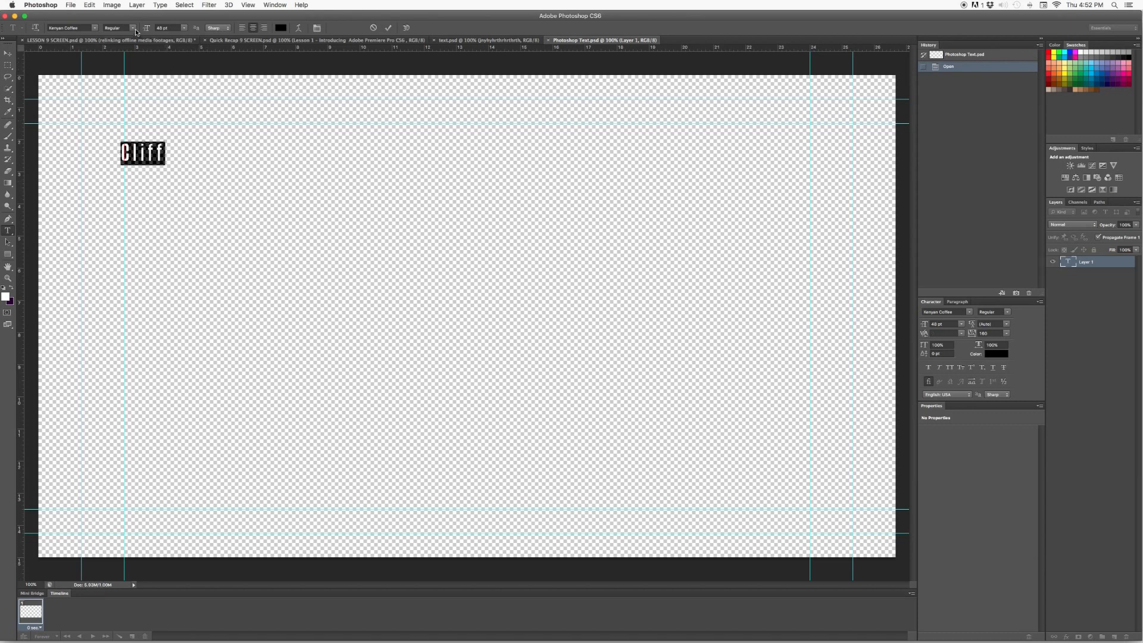
Try the AntiqueOliTCom font on the Cliff text.
{"action": "left_click", "coordinate": [94, 28]}
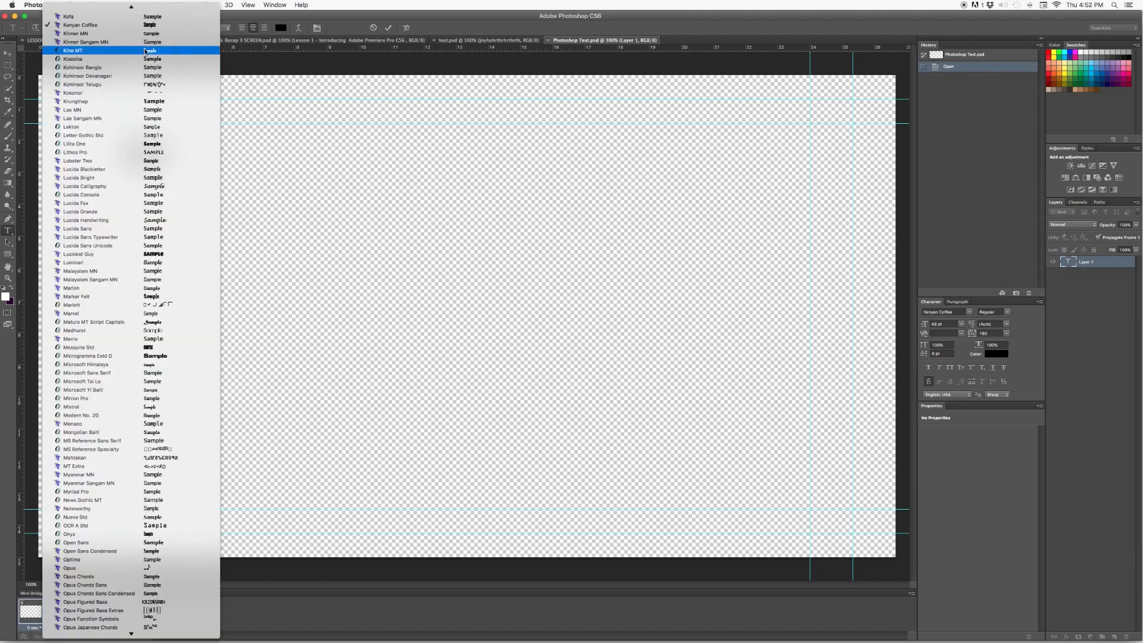
{"action": "scroll", "coordinate": [145, 52], "scroll_direction": "up", "scroll_amount": 10}
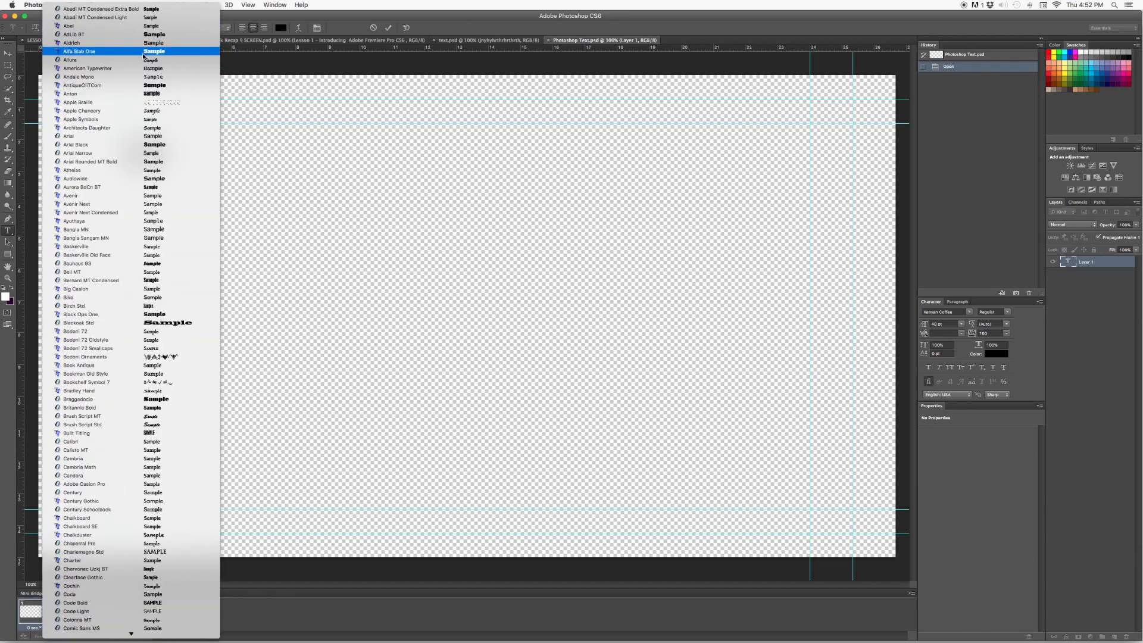
{"action": "left_click", "coordinate": [116, 85]}
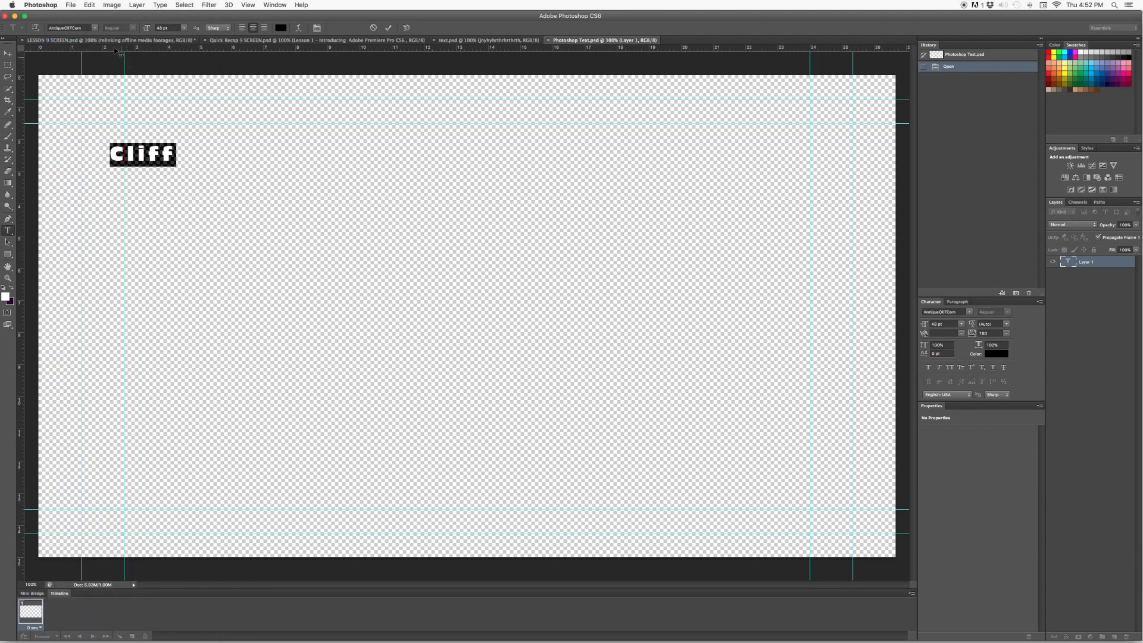
Browse the available fonts and set the Cliff text to Arial Black.
{"action": "left_click", "coordinate": [93, 29]}
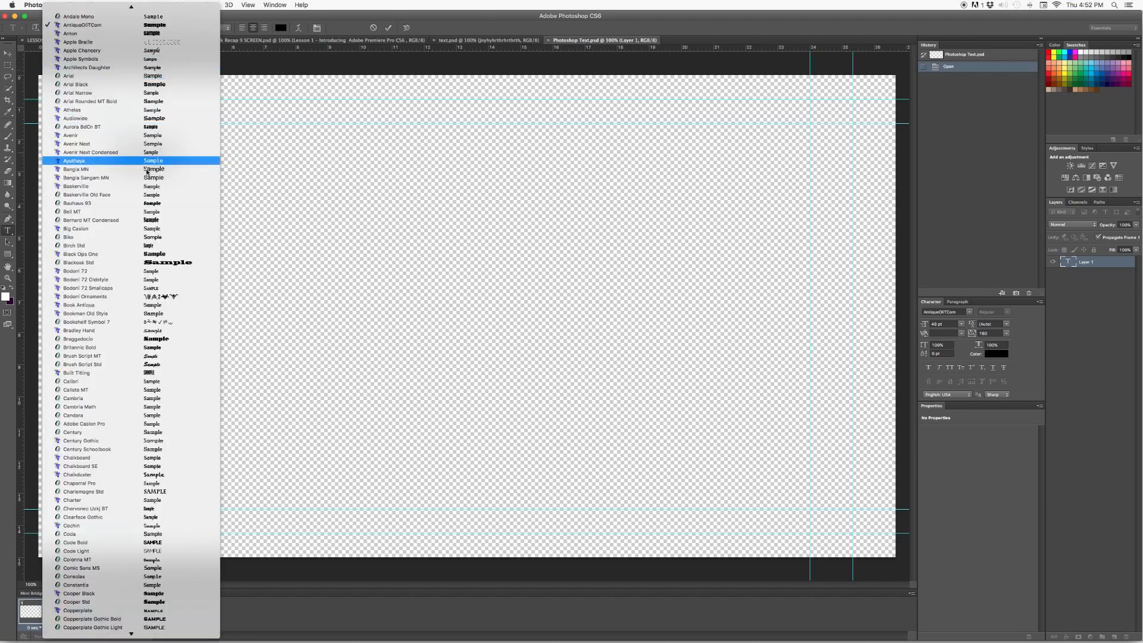
{"action": "scroll", "coordinate": [139, 192], "scroll_direction": "down", "scroll_amount": 20}
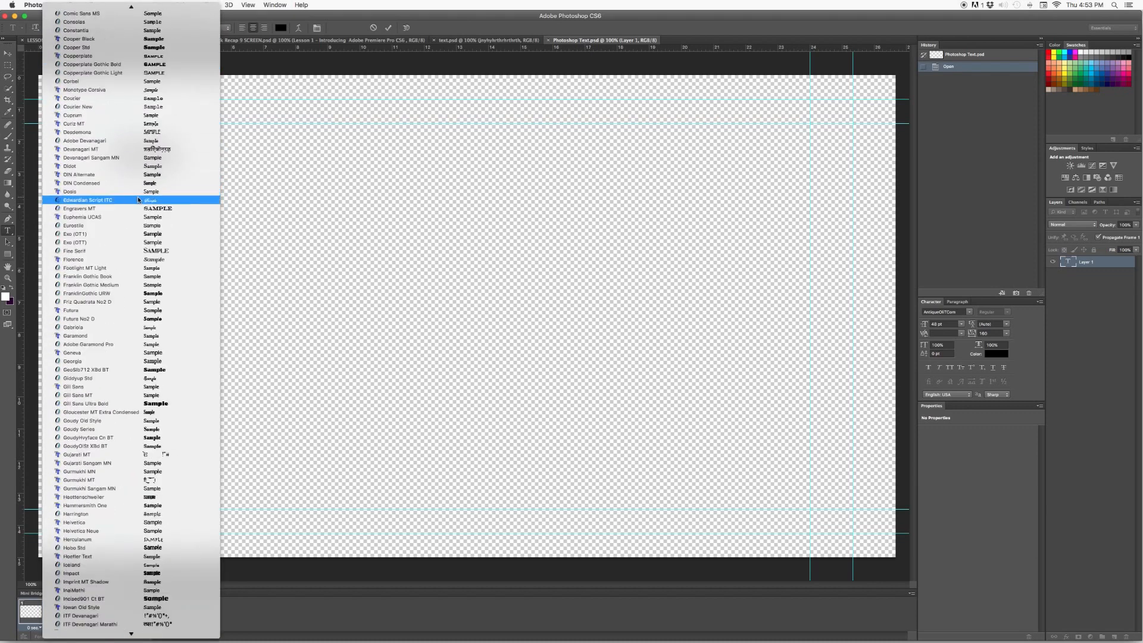
{"action": "scroll", "coordinate": [138, 200], "scroll_direction": "down", "scroll_amount": 3}
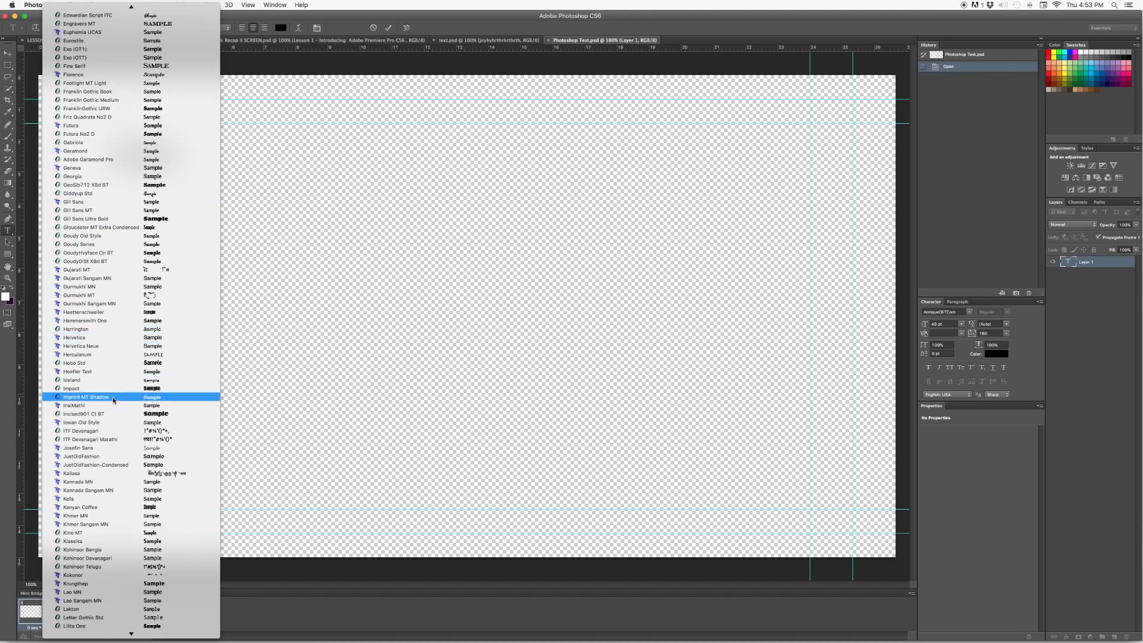
{"action": "scroll", "coordinate": [115, 416], "scroll_direction": "up", "scroll_amount": 20}
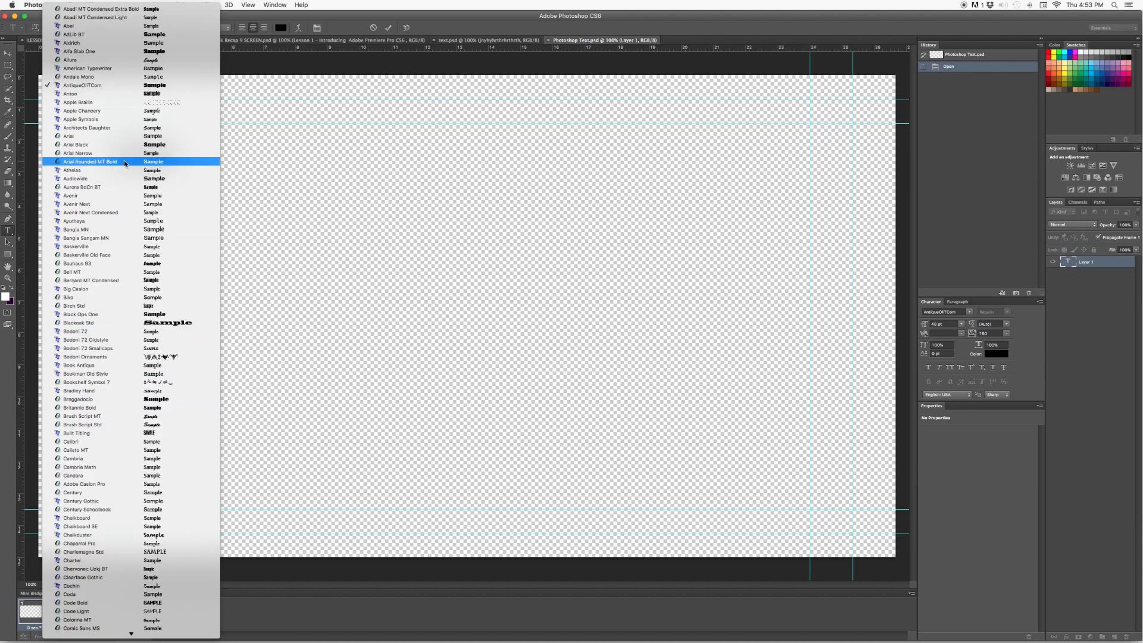
{"action": "left_click", "coordinate": [143, 152]}
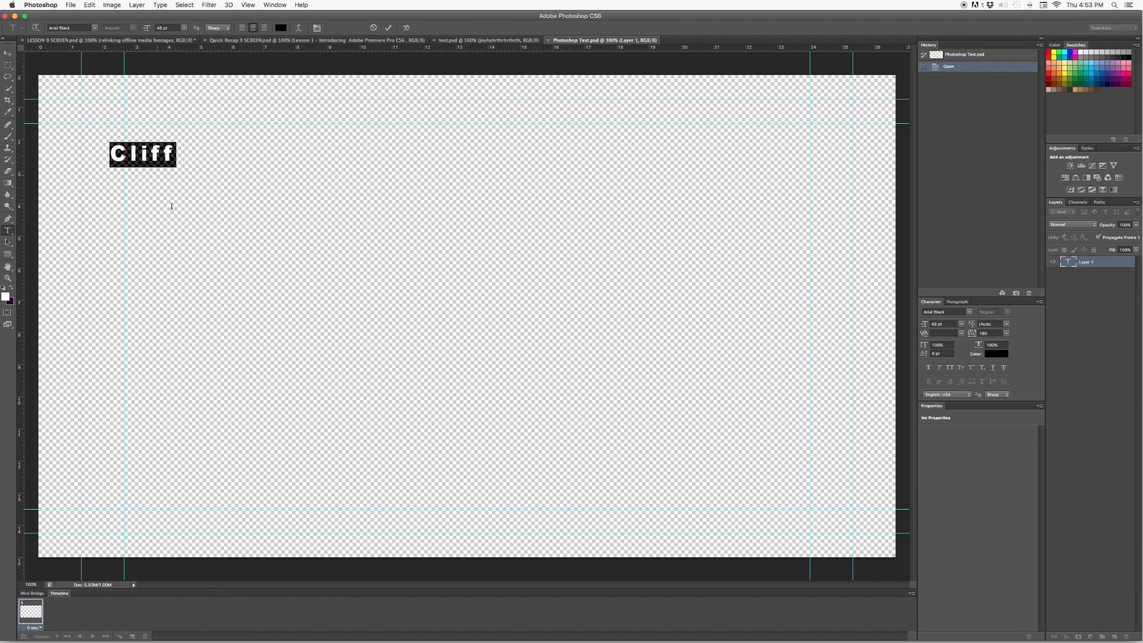
Set the Cliff text's size to 60 pt and move it into the lower-left corner of the canvas, inside the inner guides.
{"action": "left_click", "coordinate": [184, 28]}
{"action": "left_click", "coordinate": [171, 115]}
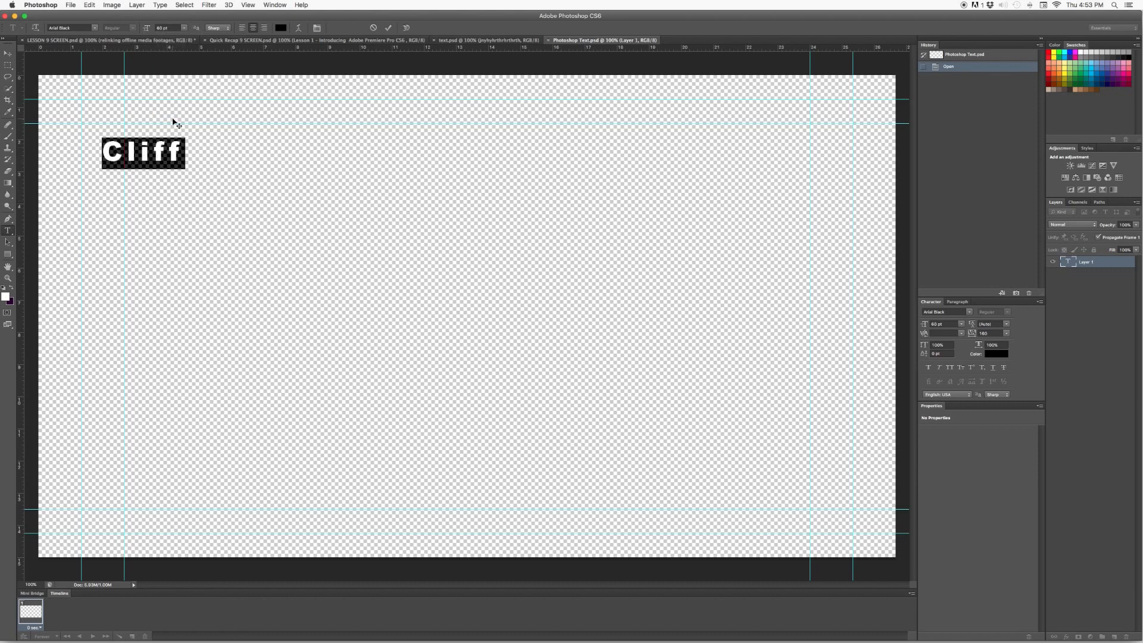
{"action": "left_click_drag", "start_coordinate": [187, 188], "coordinate": [203, 492]}
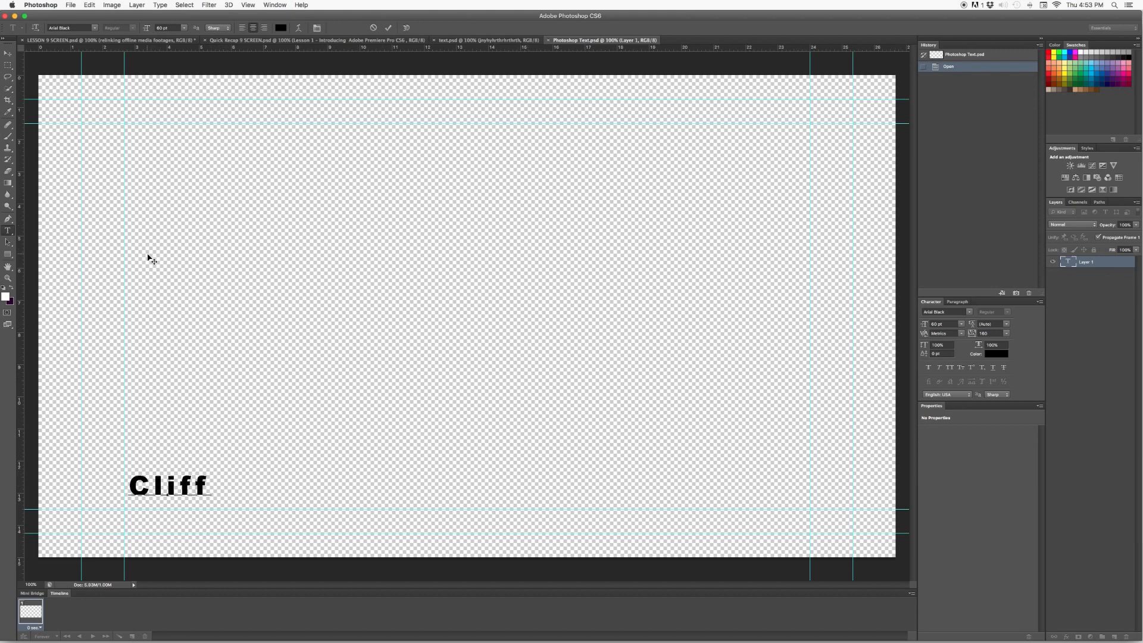
Apply an orange Color Overlay to the Cliff text through its layer style.
{"action": "left_click", "coordinate": [152, 493]}
{"action": "key", "text": "super+a"}
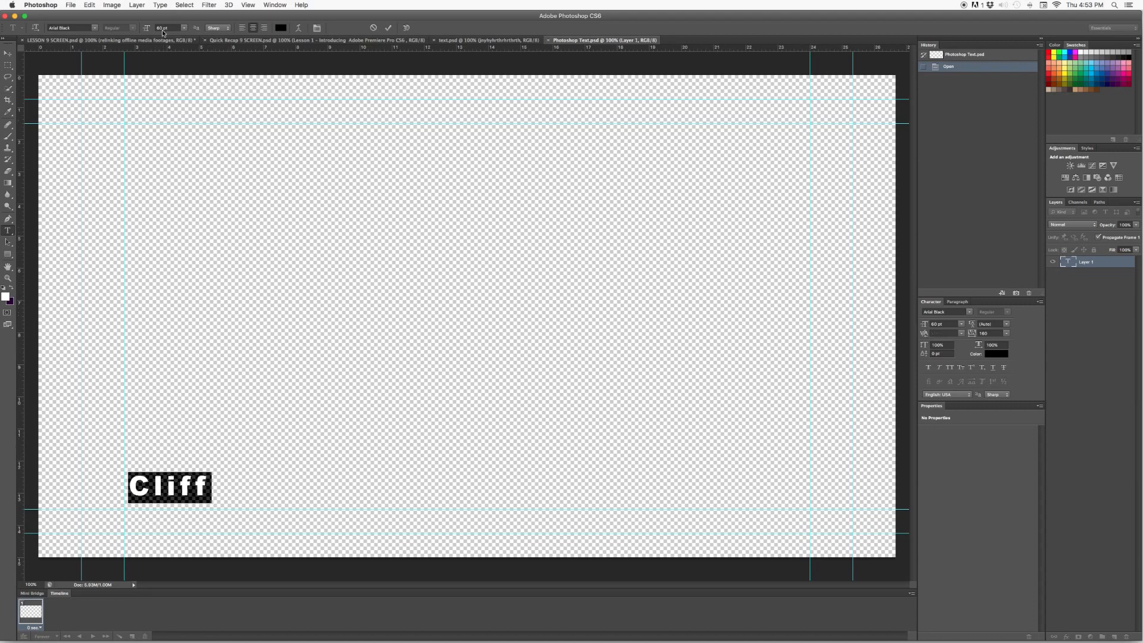
{"action": "left_click", "coordinate": [136, 6]}
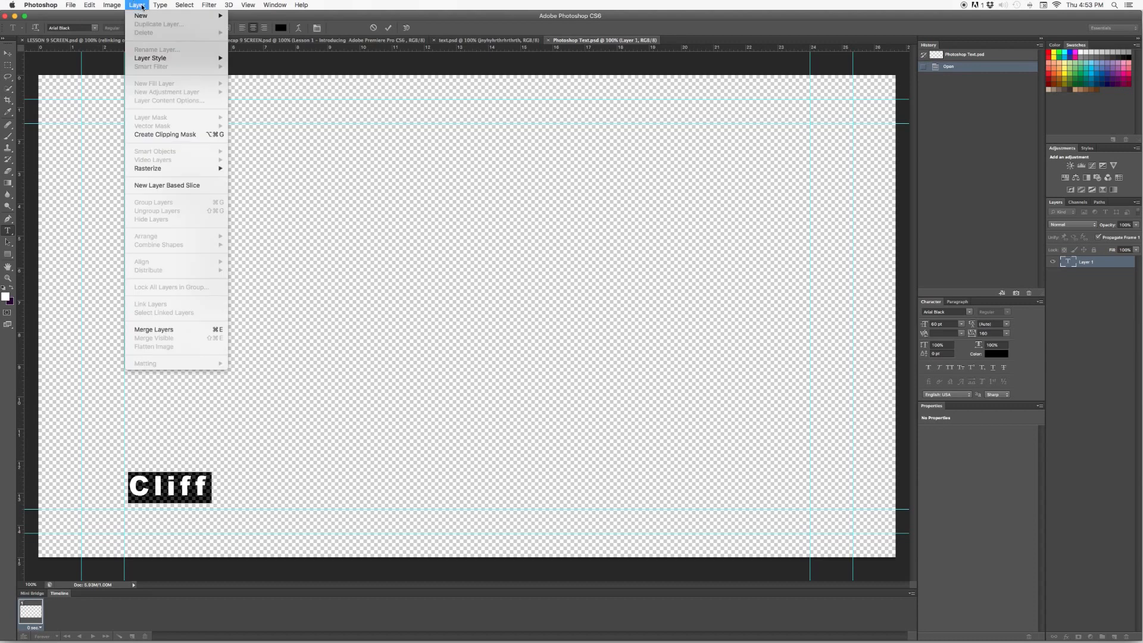
{"action": "mouse_move", "coordinate": [172, 58]}
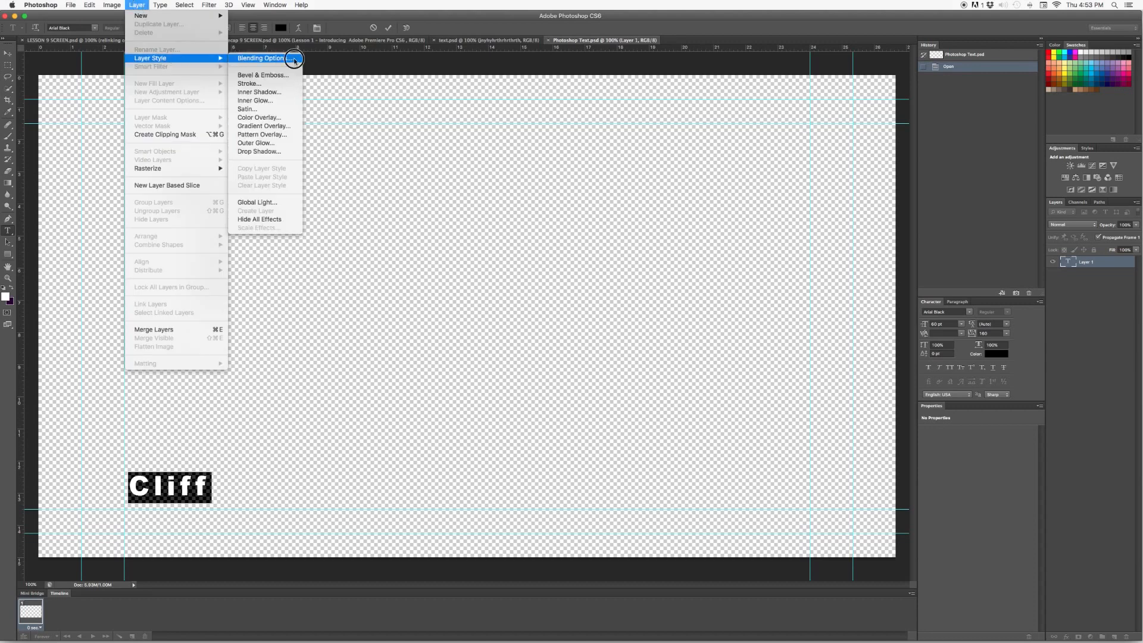
{"action": "left_click", "coordinate": [264, 59]}
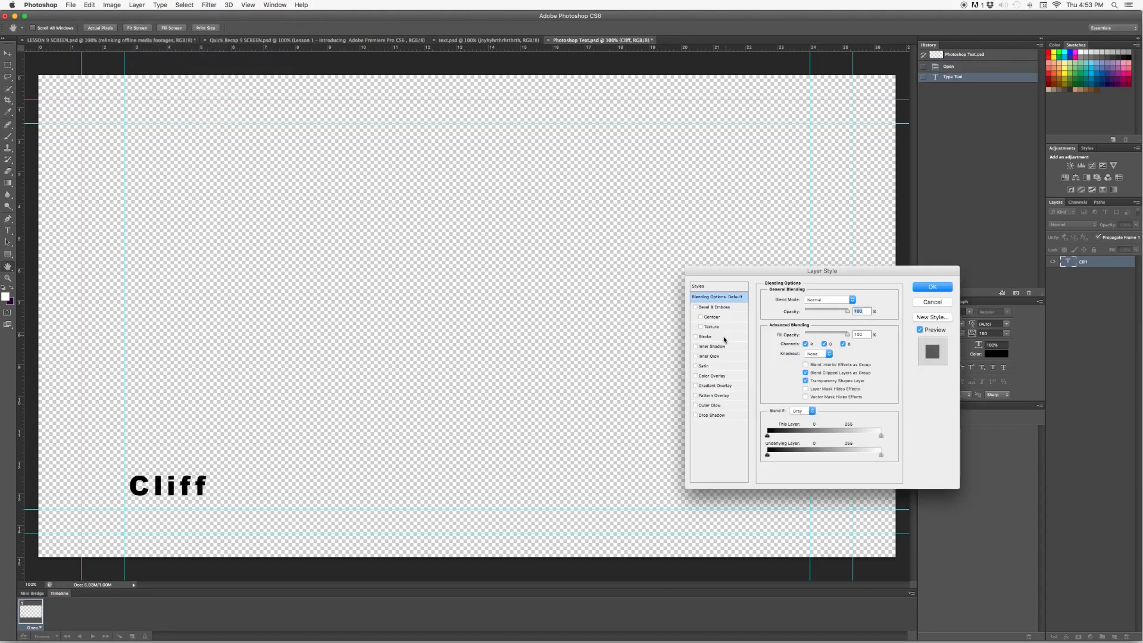
{"action": "left_click", "coordinate": [719, 357]}
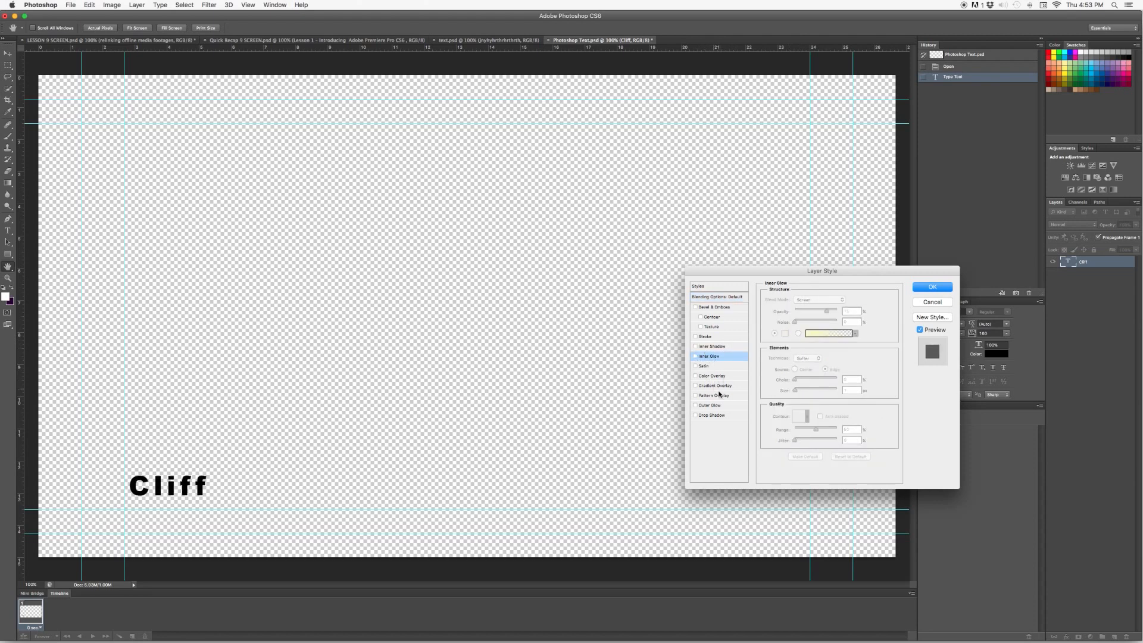
{"action": "left_click", "coordinate": [713, 376]}
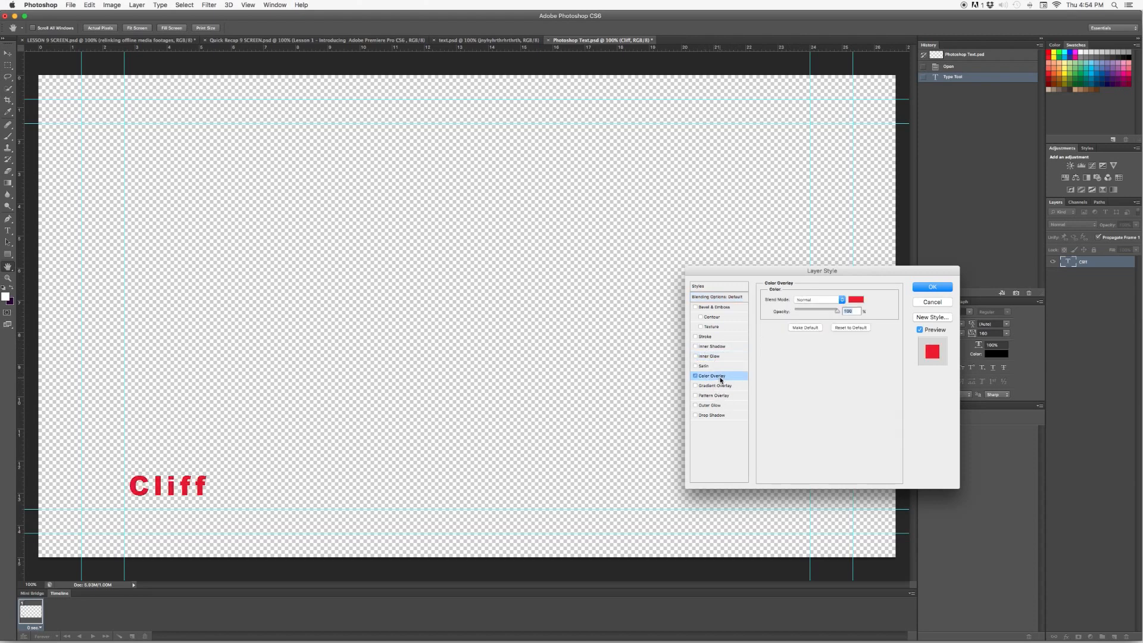
{"action": "left_click", "coordinate": [858, 300]}
{"action": "left_click_drag", "start_coordinate": [837, 304], "coordinate": [845, 337]}
{"action": "left_click", "coordinate": [822, 241]}
{"action": "mouse_move", "coordinate": [833, 236]}
{"action": "left_mouse_down"}
{"action": "mouse_move", "coordinate": [811, 230]}
{"action": "mouse_move", "coordinate": [856, 238]}
{"action": "mouse_move", "coordinate": [864, 228]}
{"action": "left_mouse_up"}
{"action": "left_click", "coordinate": [935, 229]}
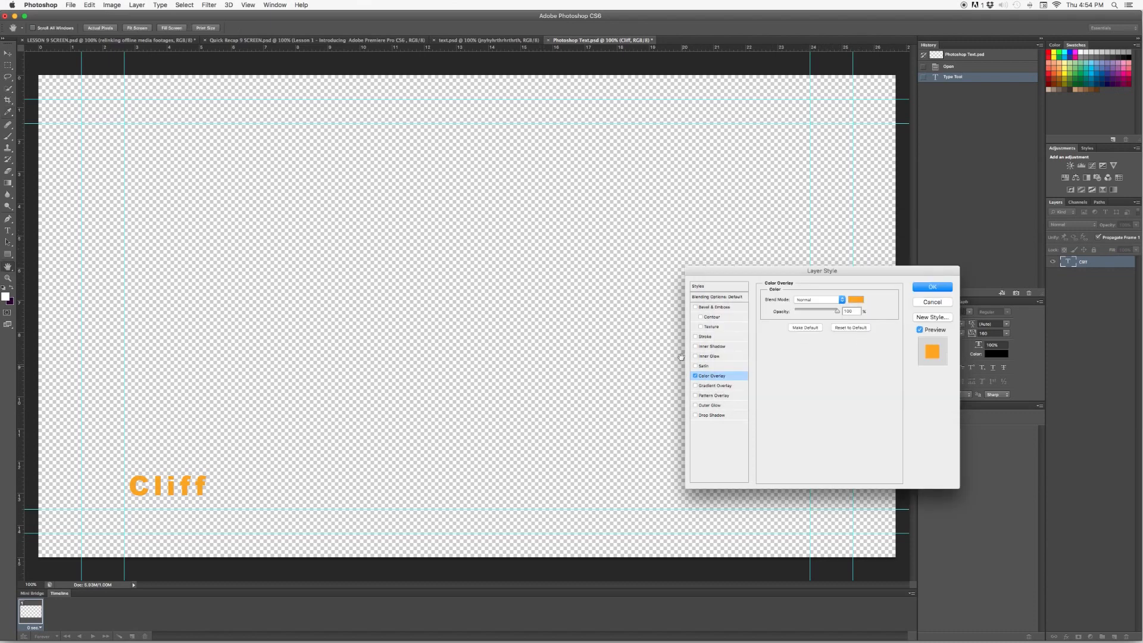
Add Bevel & Emboss with Contour and Texture to the Cliff text and apply the layer style.
{"action": "left_click", "coordinate": [710, 309]}
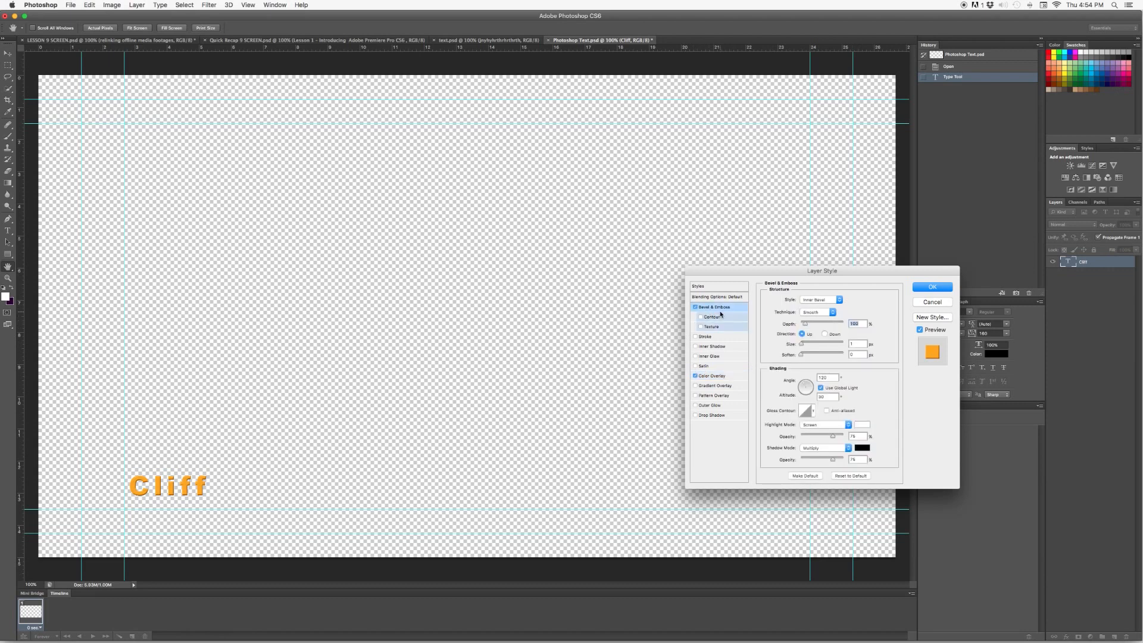
{"action": "left_click", "coordinate": [718, 318]}
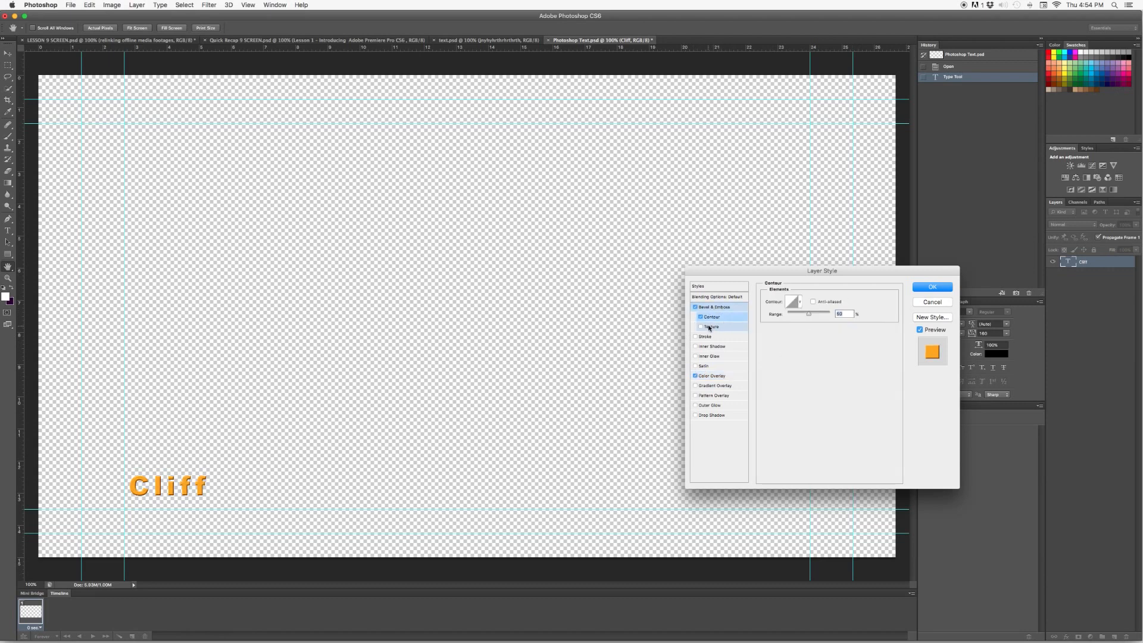
{"action": "left_click", "coordinate": [714, 329]}
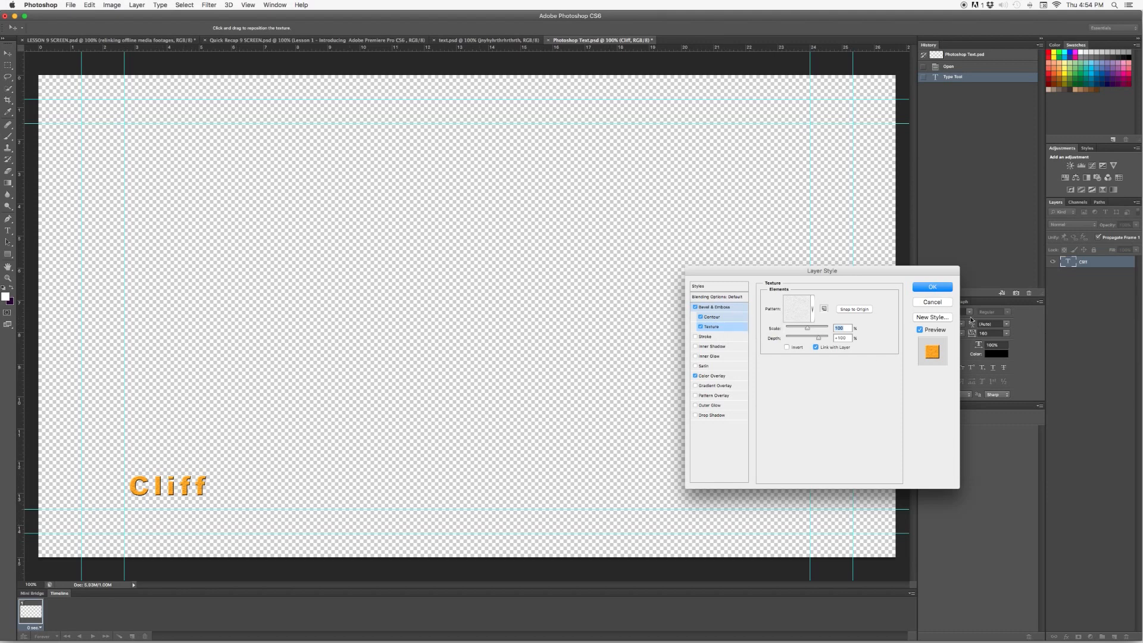
{"action": "left_click", "coordinate": [943, 292]}
Draw a white rectangle about 1718 by 171 px over the Cliff text and add Bevel & Emboss with Contour and Texture.
{"action": "key", "text": "u"}
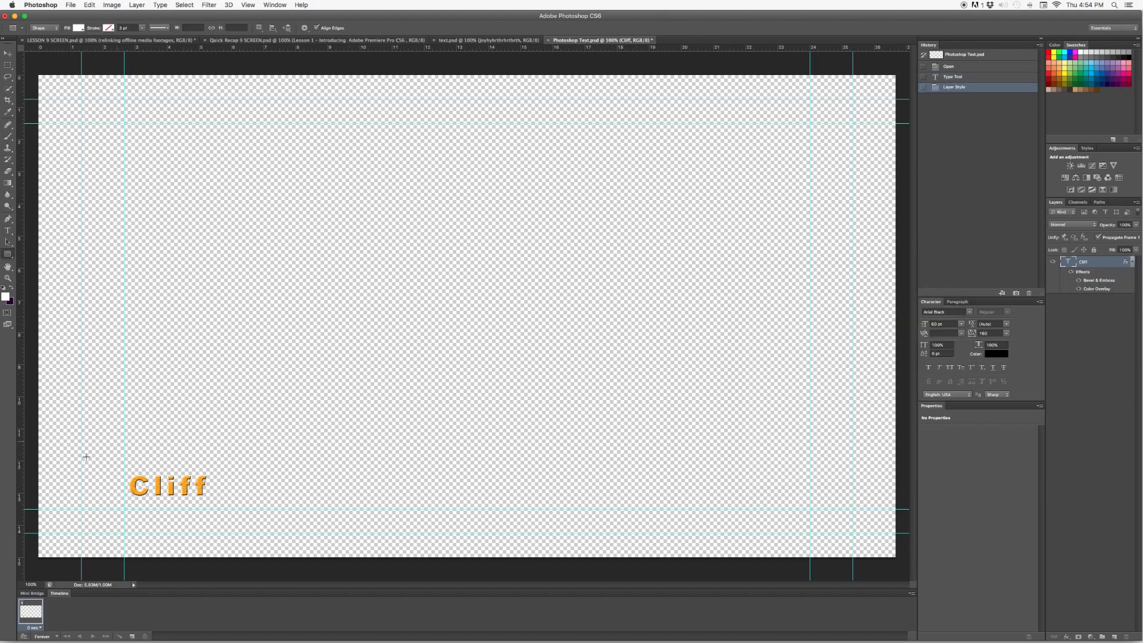
{"action": "left_click_drag", "start_coordinate": [39, 464], "coordinate": [806, 540]}
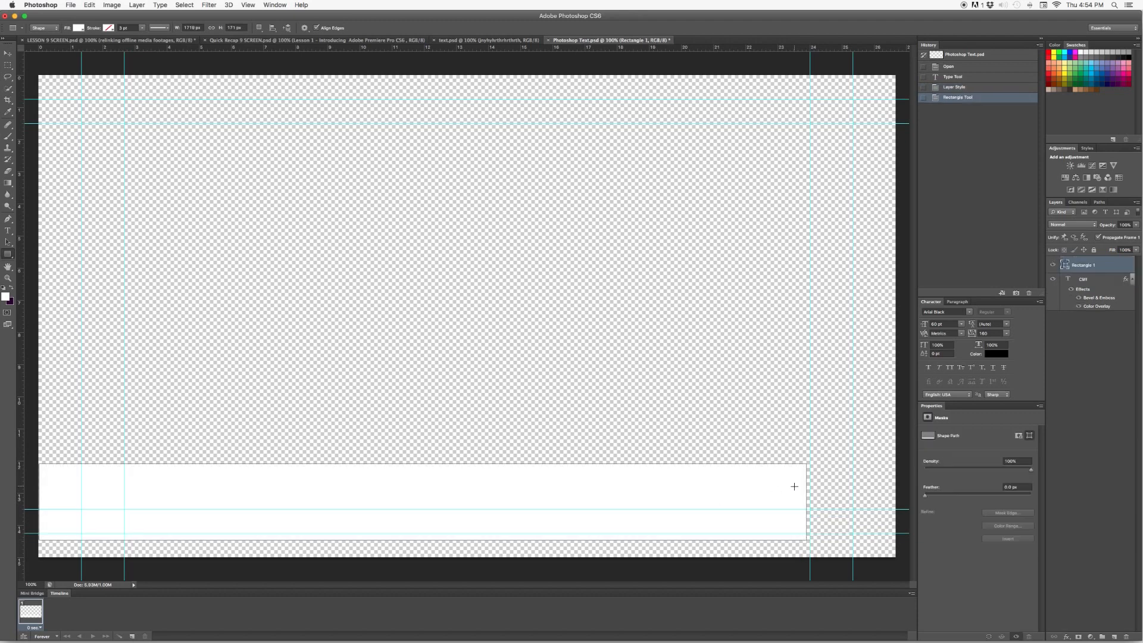
{"action": "left_click", "coordinate": [137, 5]}
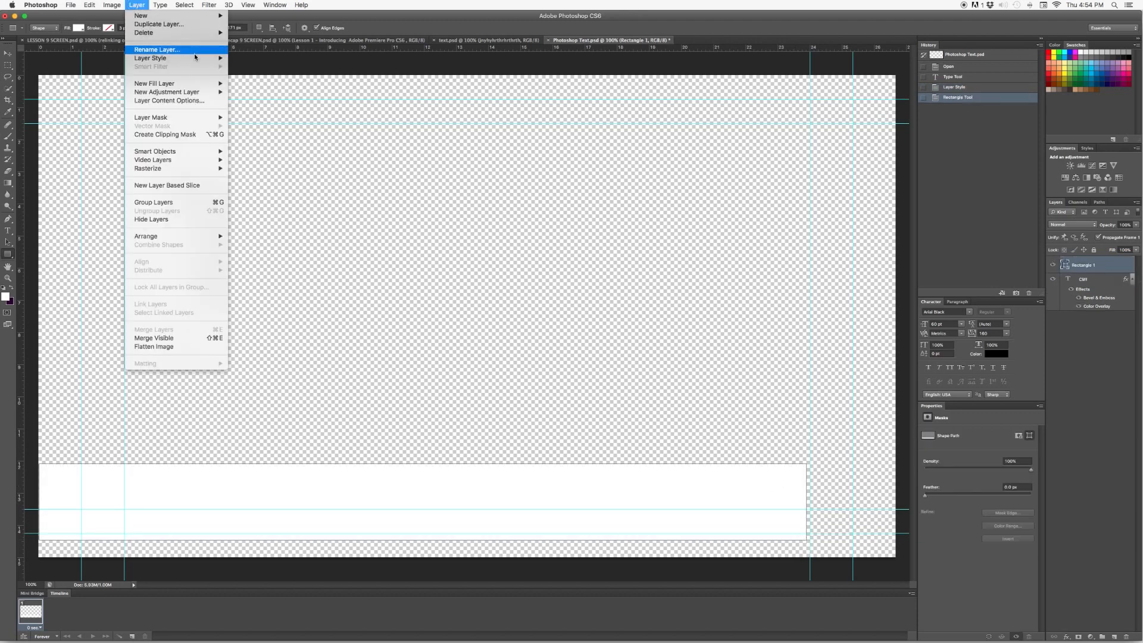
{"action": "mouse_move", "coordinate": [195, 58]}
{"action": "left_click", "coordinate": [278, 57]}
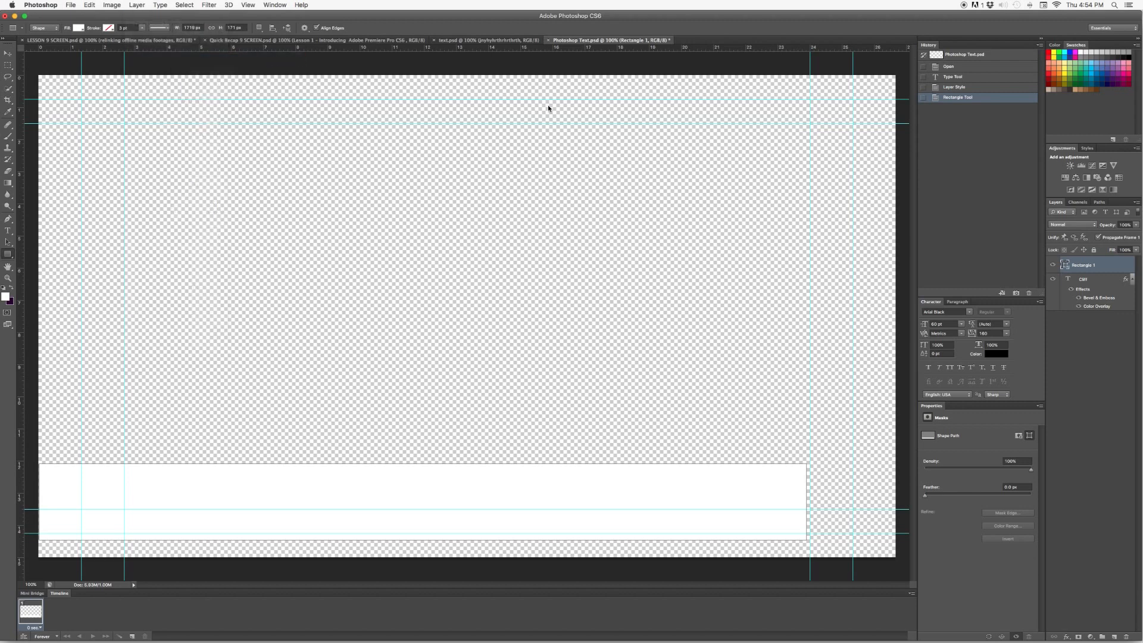
{"action": "left_click", "coordinate": [713, 312]}
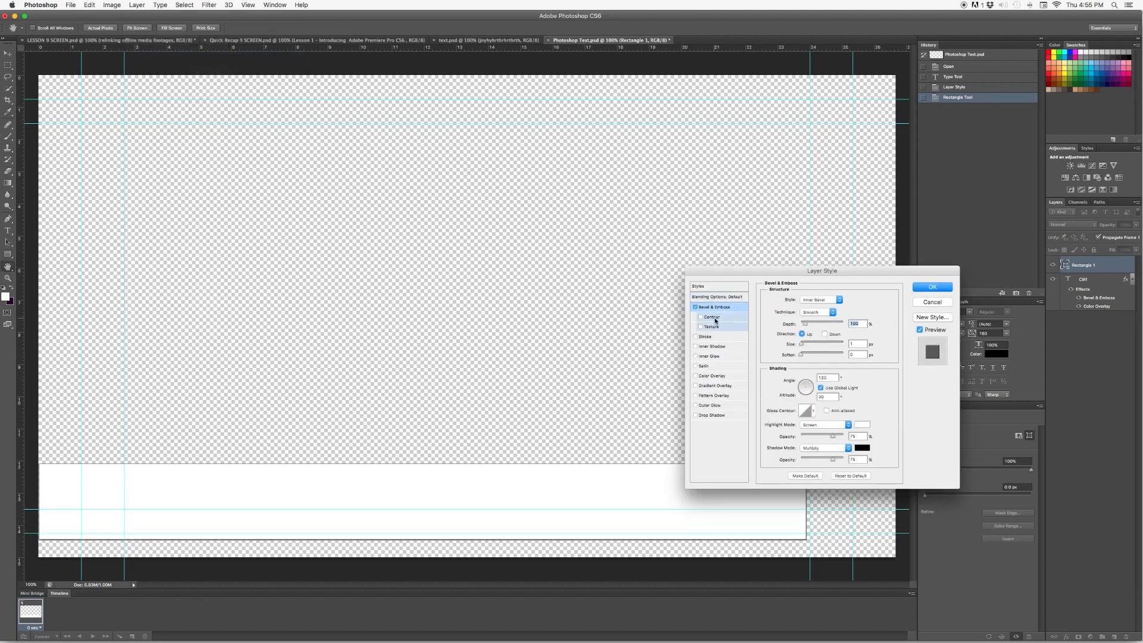
{"action": "left_click", "coordinate": [713, 317]}
{"action": "left_click", "coordinate": [712, 327]}
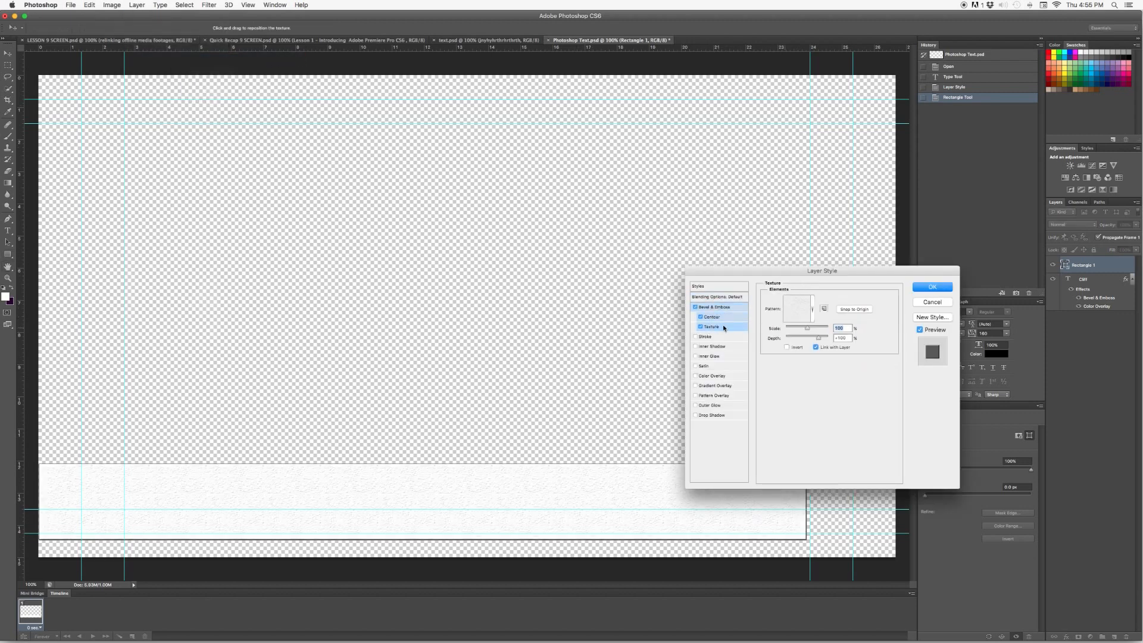
Give the rectangle a blue Color Overlay (002def) at about 75% opacity and apply the layer style.
{"action": "left_click", "coordinate": [716, 298]}
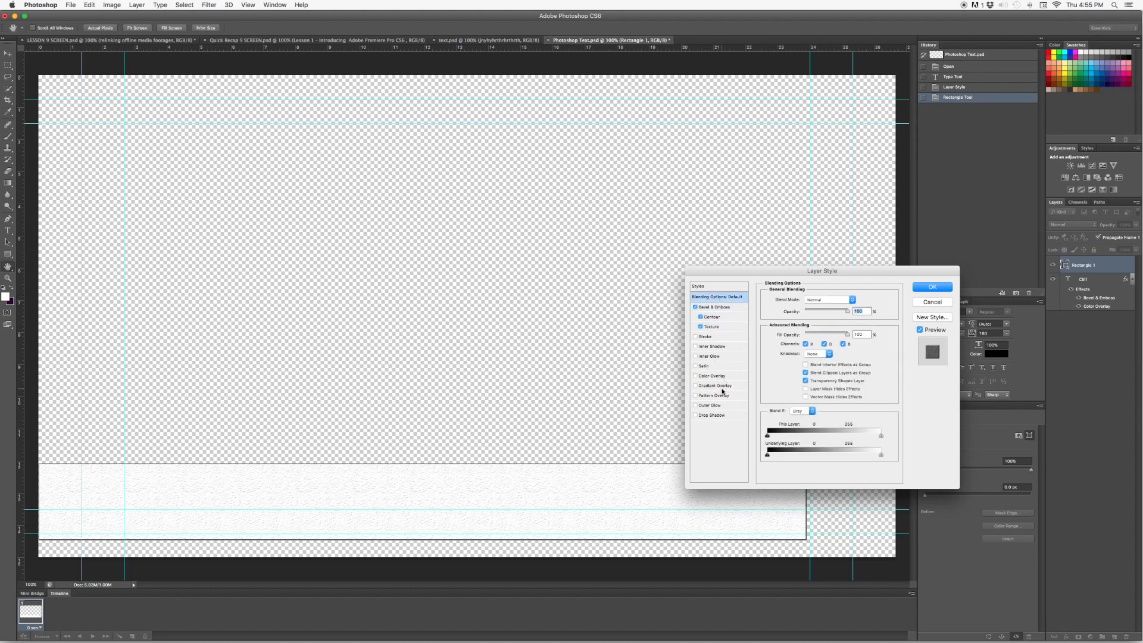
{"action": "left_click", "coordinate": [737, 375]}
{"action": "left_click", "coordinate": [856, 300]}
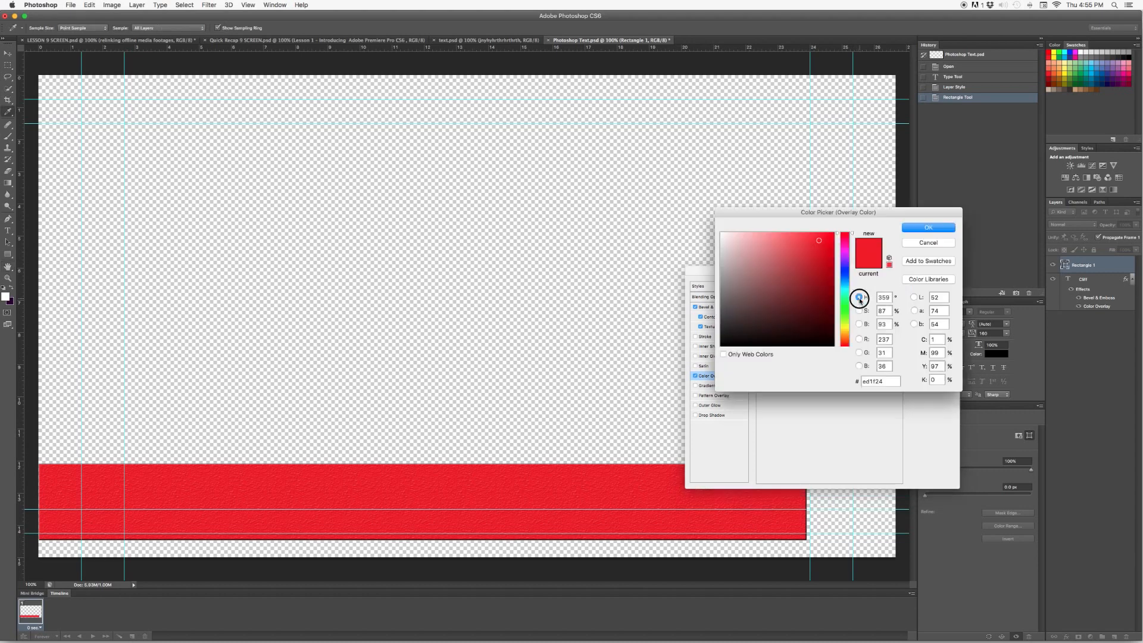
{"action": "left_click_drag", "start_coordinate": [850, 288], "coordinate": [833, 239]}
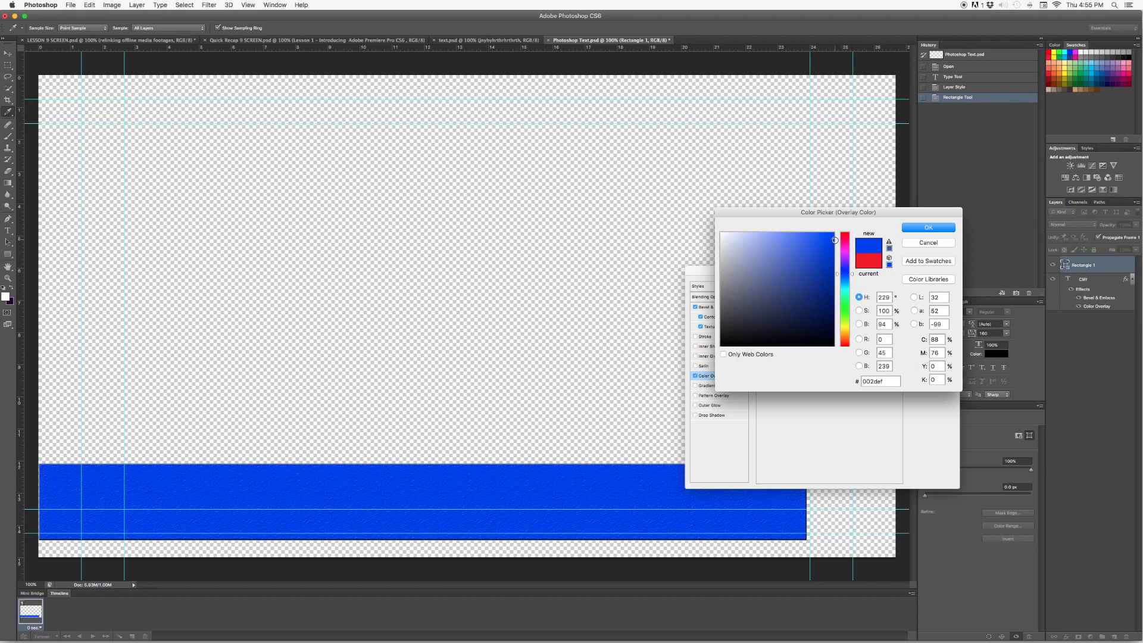
{"action": "left_click", "coordinate": [927, 227]}
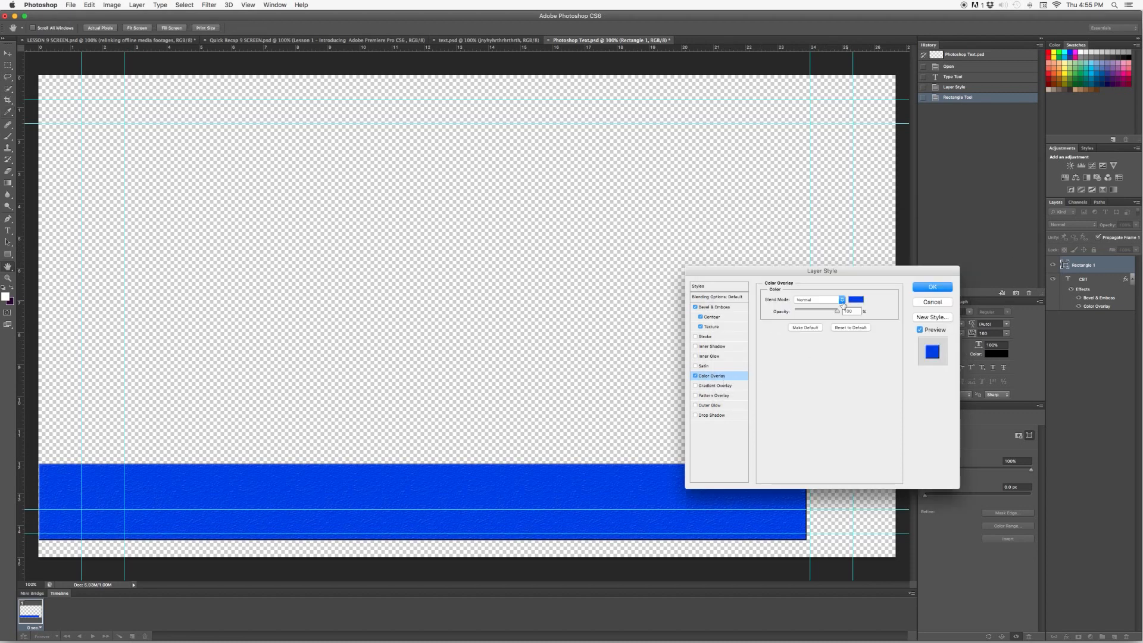
{"action": "left_click_drag", "start_coordinate": [839, 314], "coordinate": [825, 311]}
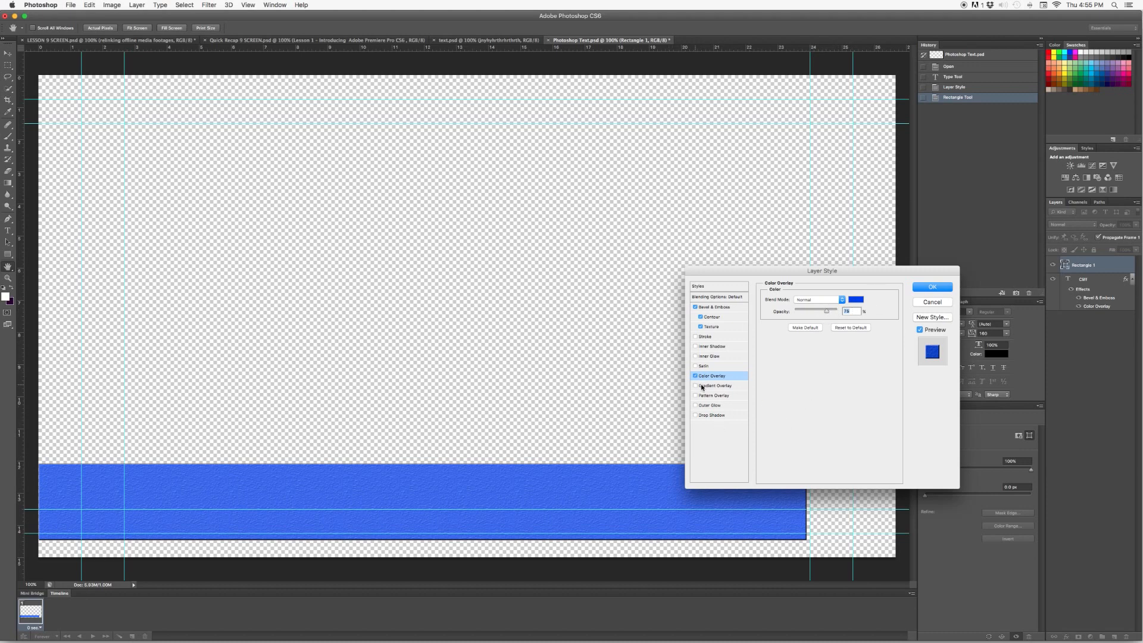
{"action": "left_click_drag", "start_coordinate": [742, 272], "coordinate": [785, 238]}
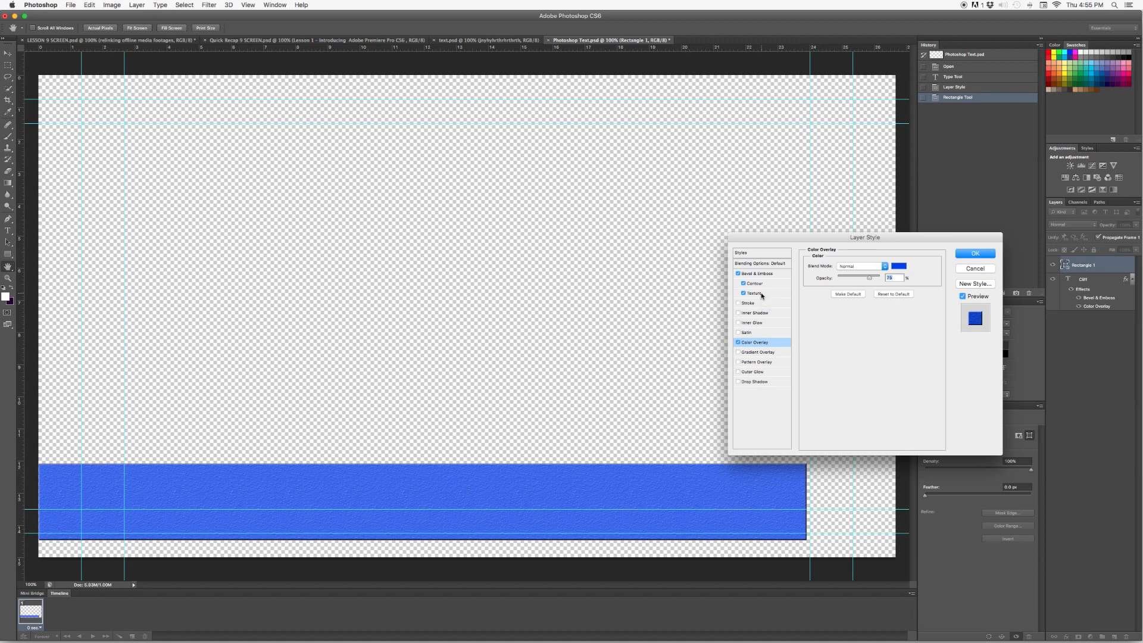
{"action": "left_click", "coordinate": [975, 254]}
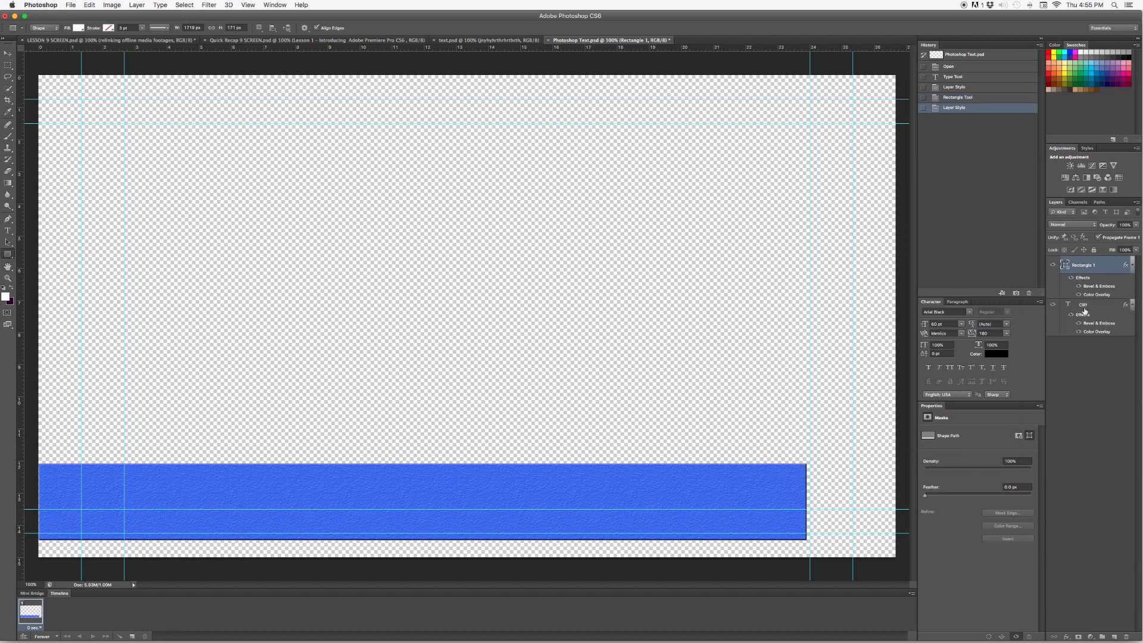
Place the Cliff text layer above the rectangle layer and shift the blue rectangle slightly downward.
{"action": "left_click", "coordinate": [1073, 303]}
{"action": "left_click_drag", "start_coordinate": [1071, 301], "coordinate": [1083, 260]}
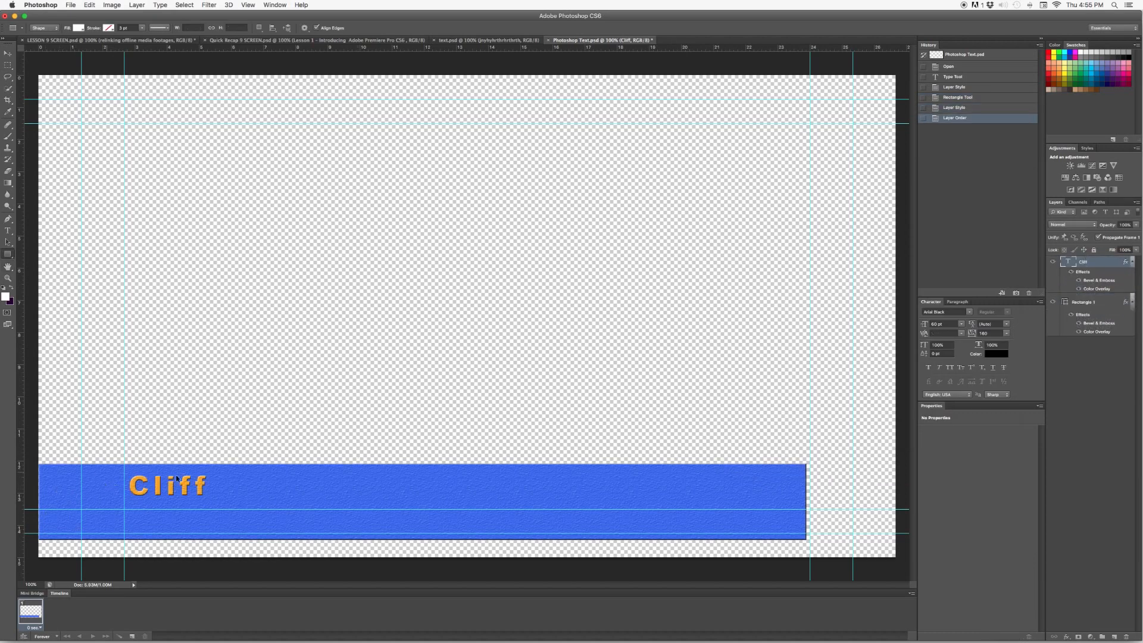
{"action": "left_click", "coordinate": [179, 499]}
{"action": "left_click_drag", "start_coordinate": [190, 486], "coordinate": [185, 487]}
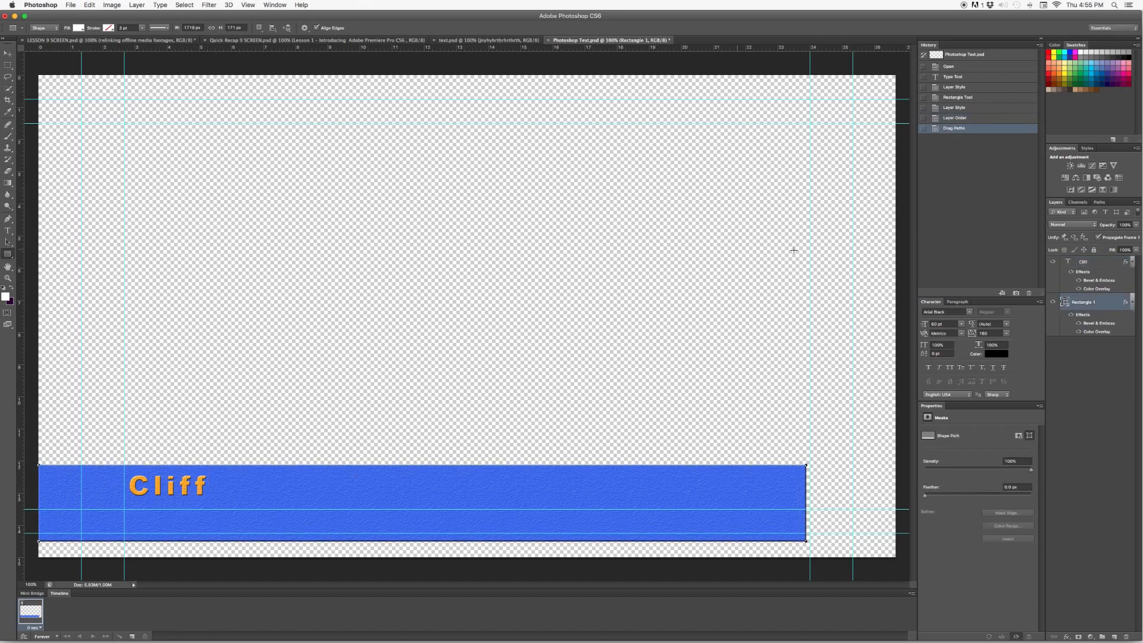
Set the Cliff text's size to 72 pt and move it down to the vertical middle of the blue bar.
{"action": "left_click", "coordinate": [1085, 262]}
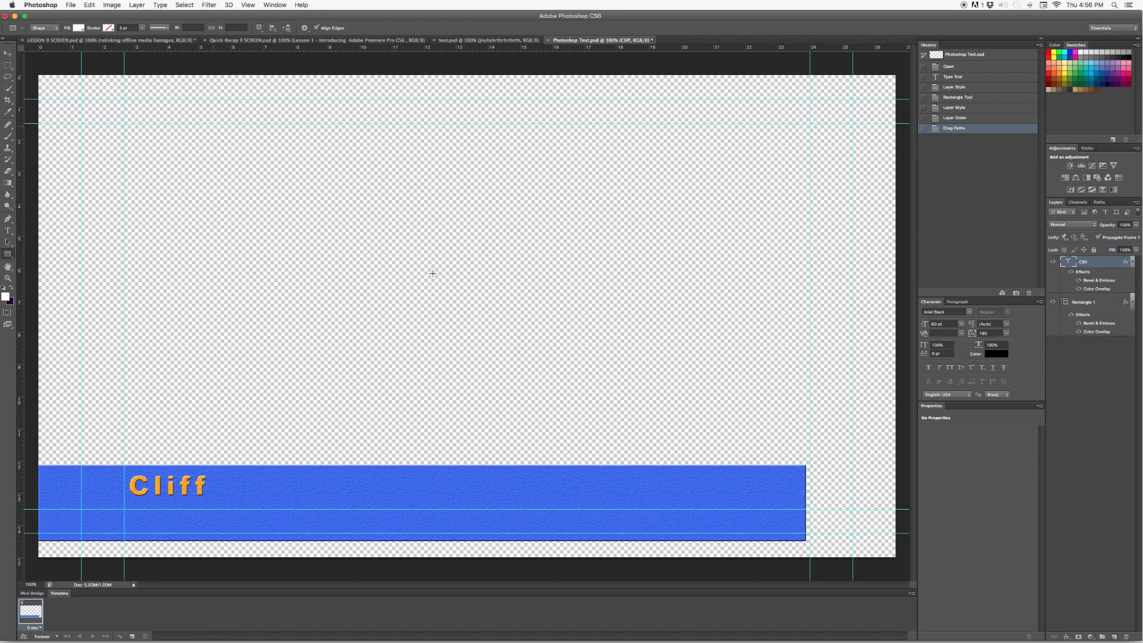
{"action": "double_click", "coordinate": [1064, 262]}
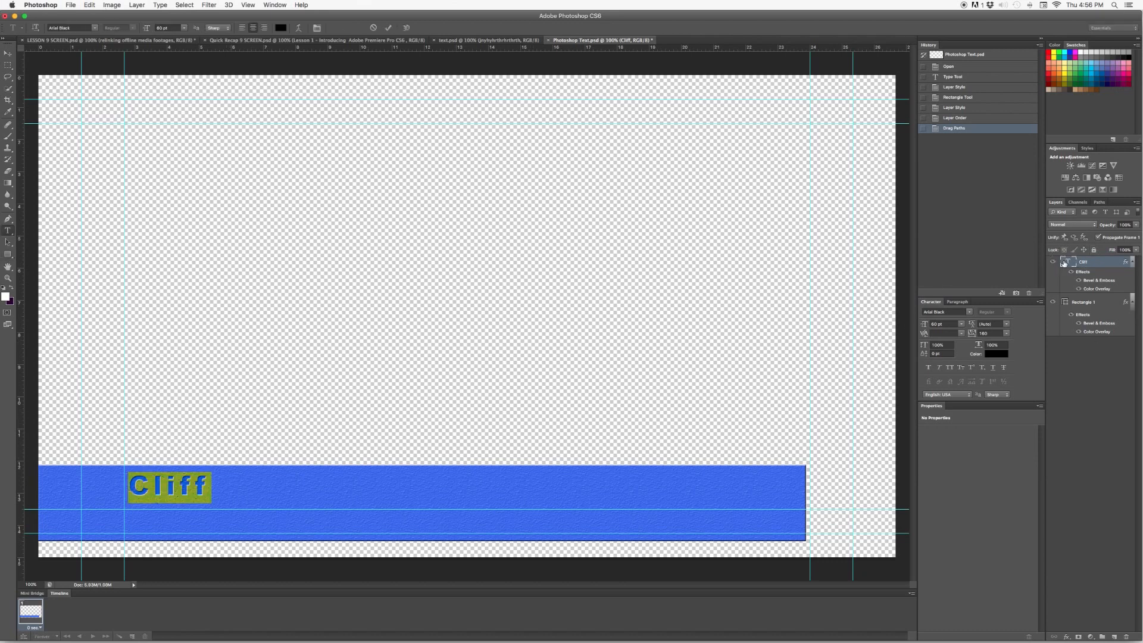
{"action": "left_click", "coordinate": [184, 28]}
{"action": "left_click", "coordinate": [164, 122]}
{"action": "left_click", "coordinate": [183, 28]}
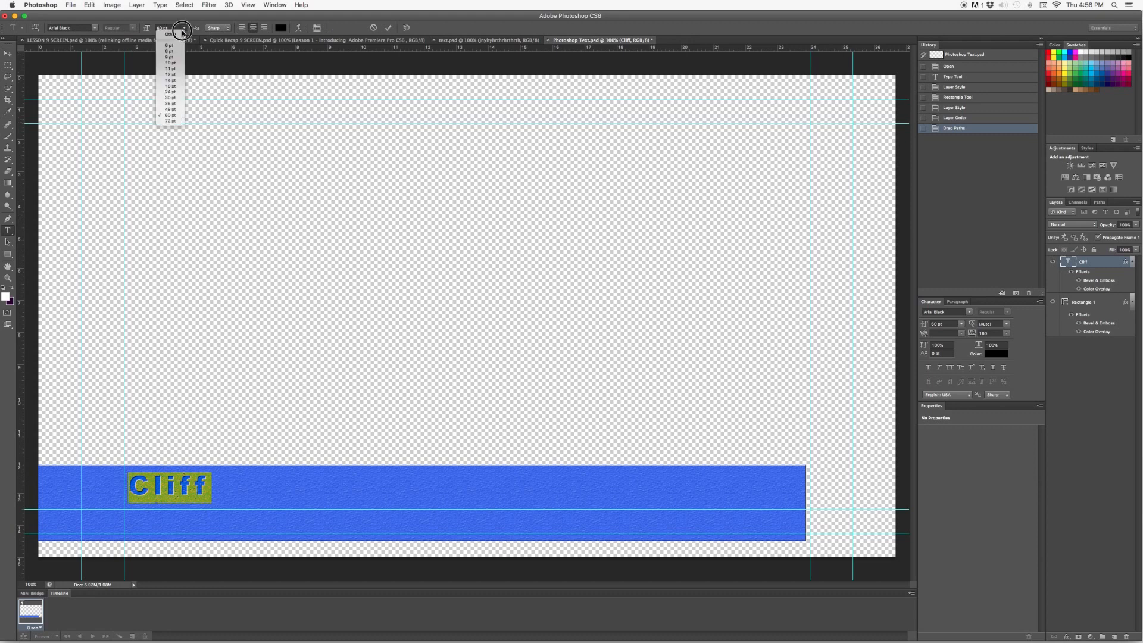
{"action": "left_click", "coordinate": [170, 123]}
{"action": "left_click", "coordinate": [196, 484]}
{"action": "left_click", "coordinate": [206, 487]}
{"action": "left_click_drag", "start_coordinate": [205, 487], "coordinate": [209, 498]}
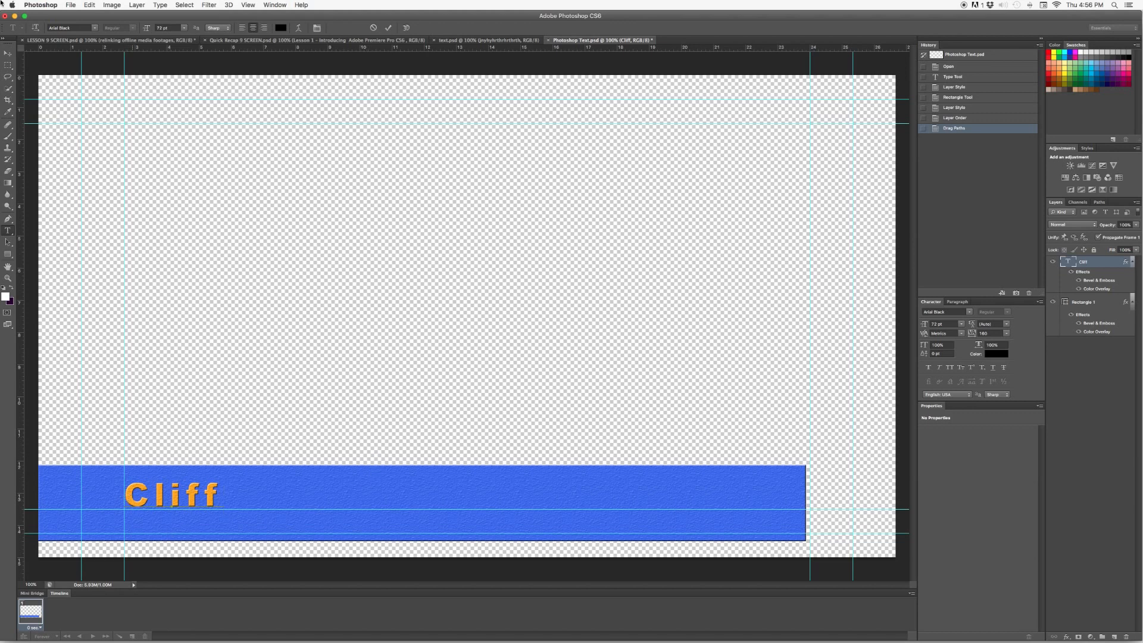
Save Photoshop Text.psd, overwriting the copy on disk.
{"action": "left_click", "coordinate": [70, 4]}
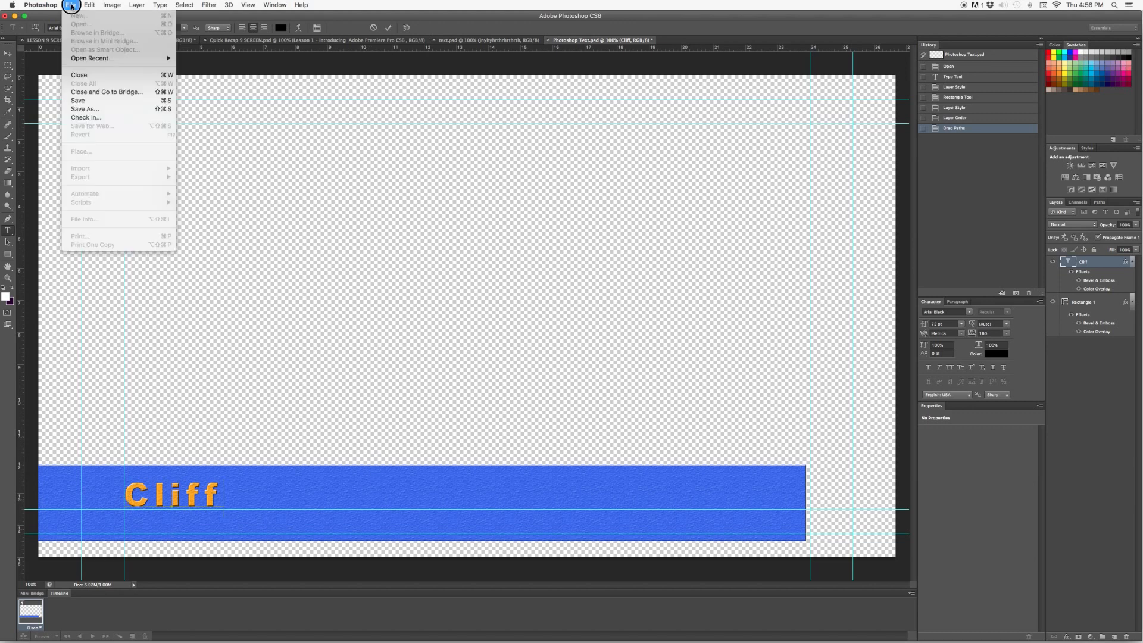
{"action": "left_click", "coordinate": [95, 104]}
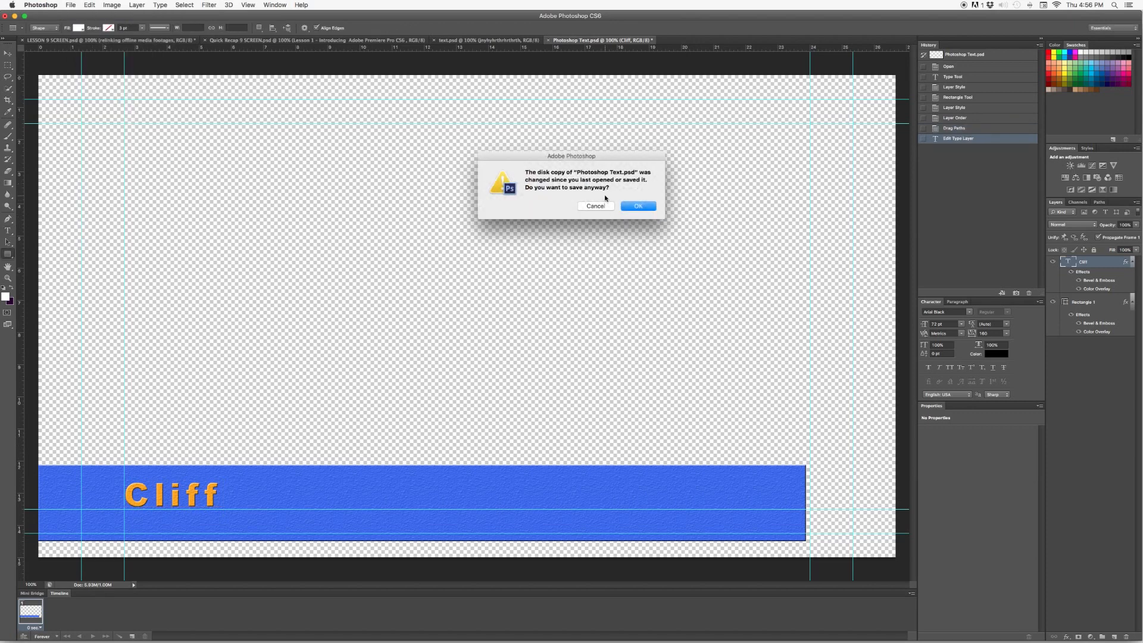
{"action": "left_click", "coordinate": [644, 208]}
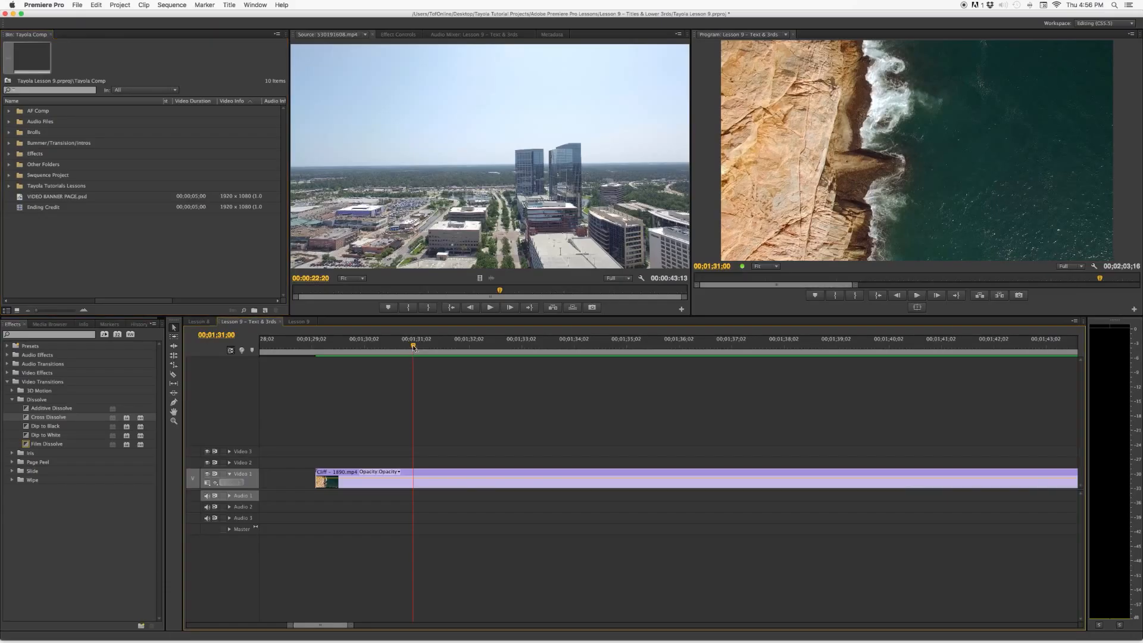
Import Photoshop Text.psd into the project with all of its layers merged.
{"action": "double_click", "coordinate": [71, 265]}
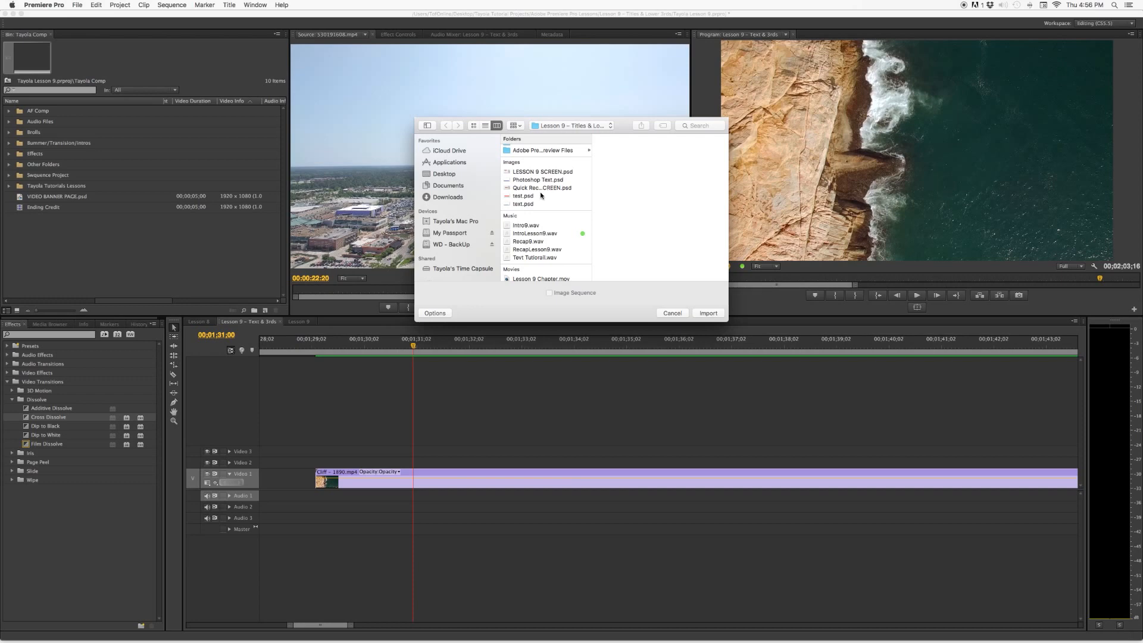
{"action": "left_click", "coordinate": [555, 180]}
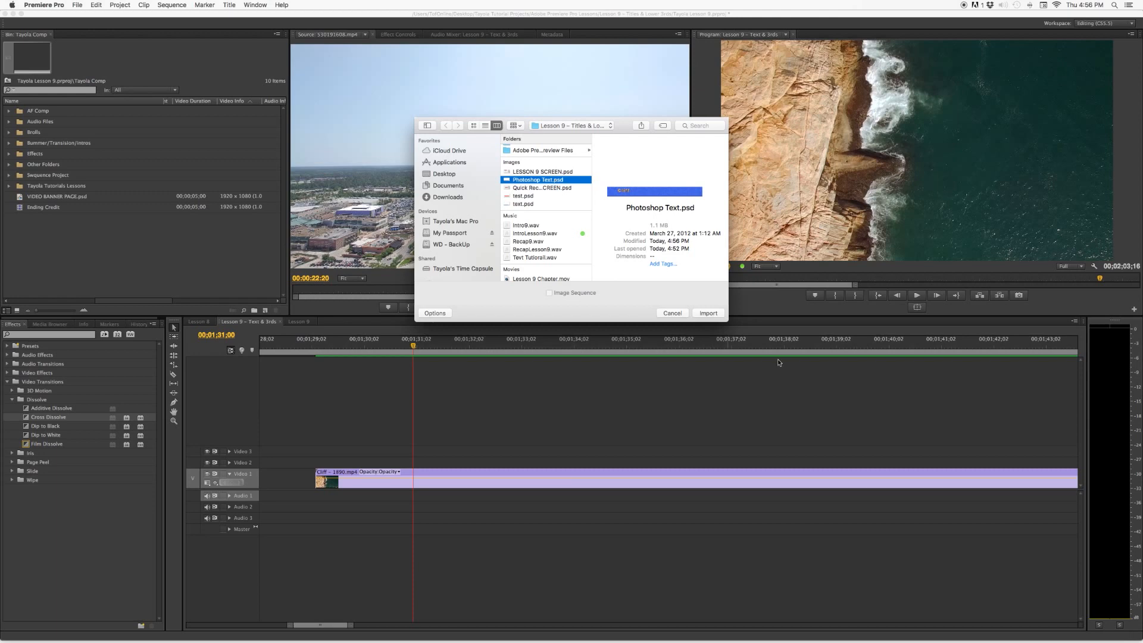
{"action": "left_click", "coordinate": [708, 313]}
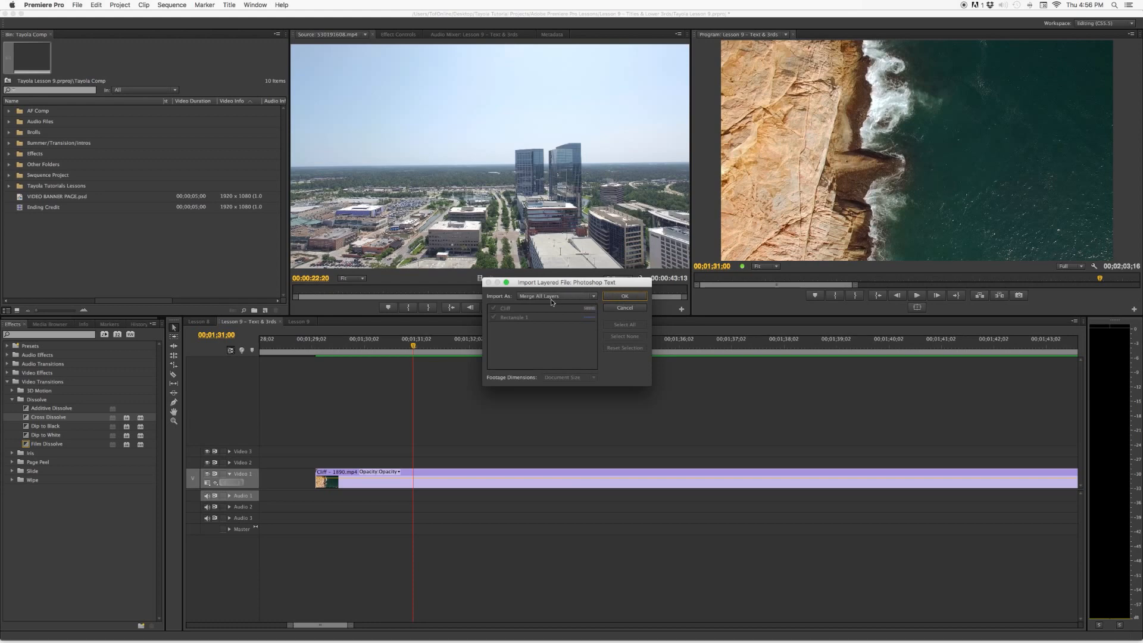
{"action": "left_click", "coordinate": [551, 301]}
{"action": "left_click", "coordinate": [548, 297]}
{"action": "left_click", "coordinate": [636, 297]}
Place Photoshop Text.psd on Video 2 at the start of the Cliff clip and play back the title over the footage.
{"action": "left_click_drag", "start_coordinate": [24, 224], "coordinate": [319, 460]}
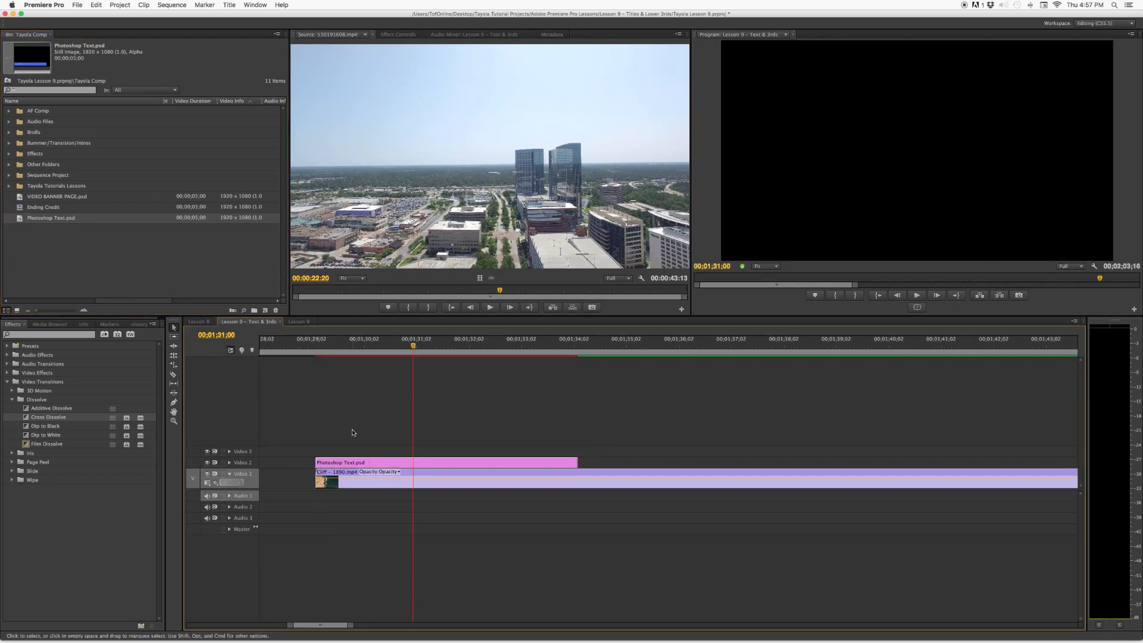
{"action": "left_click", "coordinate": [430, 444]}
{"action": "left_click", "coordinate": [345, 345]}
{"action": "key", "text": "space"}
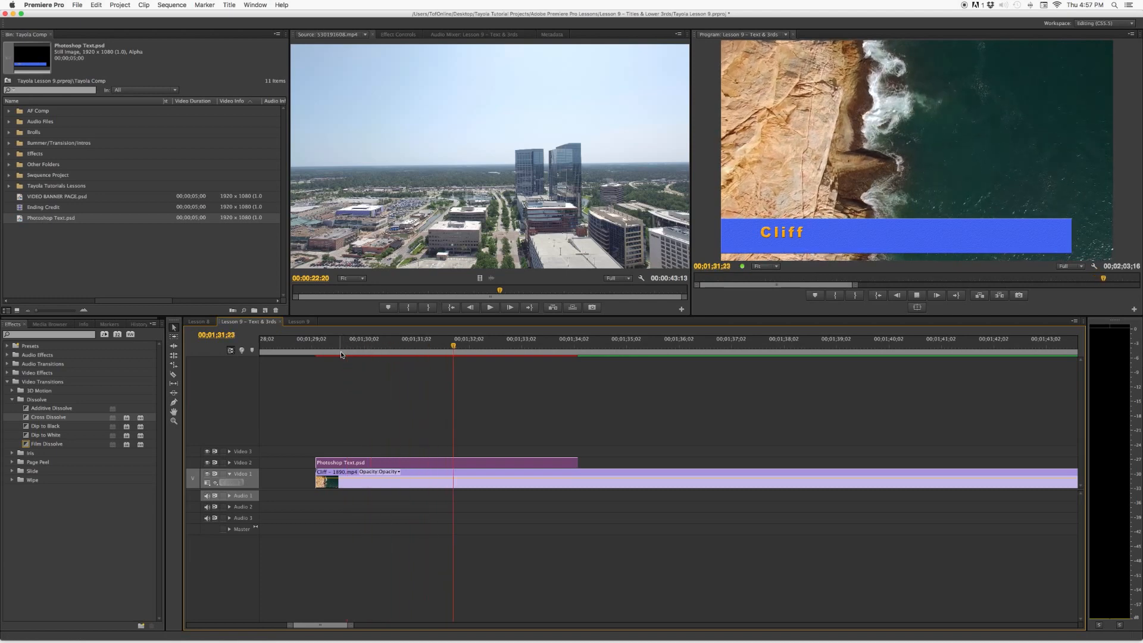
{"action": "key", "text": "space"}
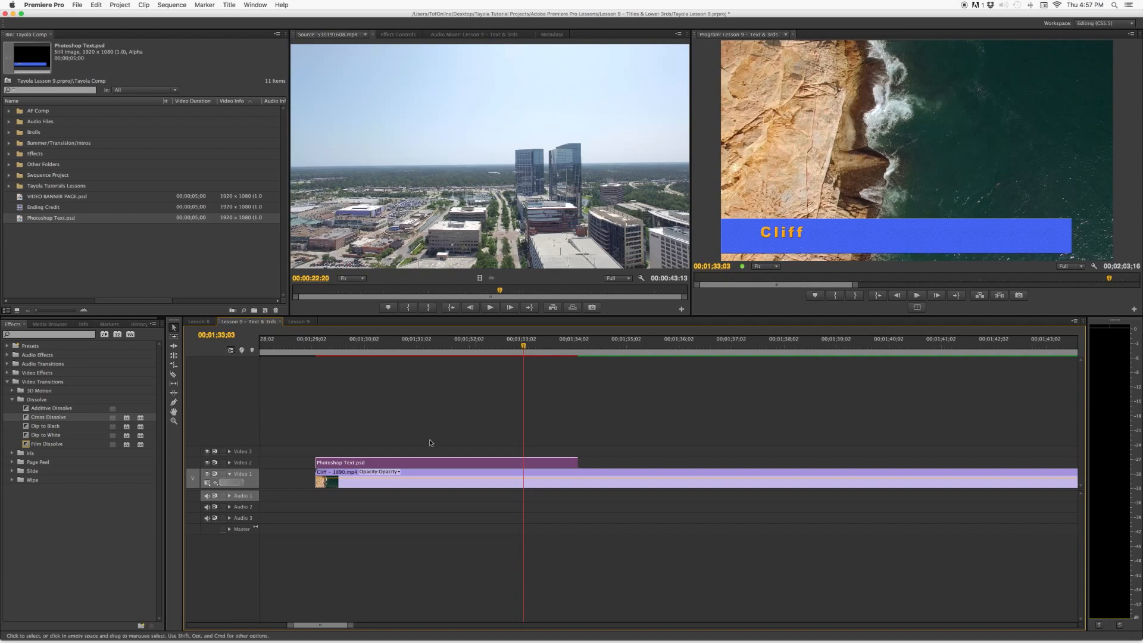
Open the Photoshop Text.psd clip on Video 2 for editing in Photoshop and update it from the disk copy.
{"action": "right_click", "coordinate": [396, 465]}
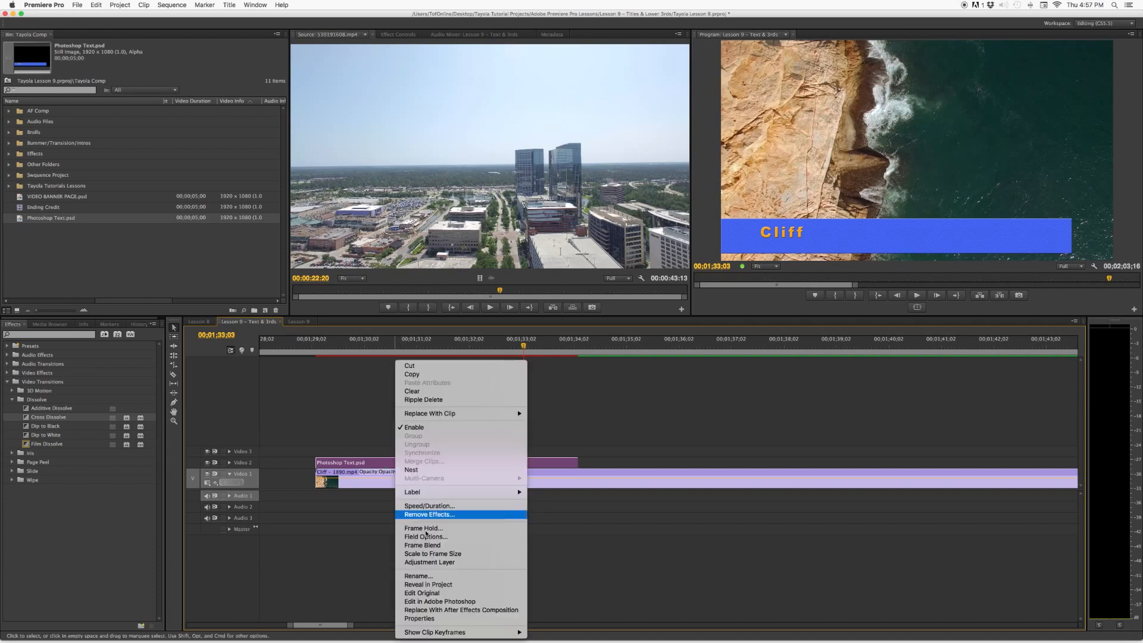
{"action": "left_click", "coordinate": [479, 603]}
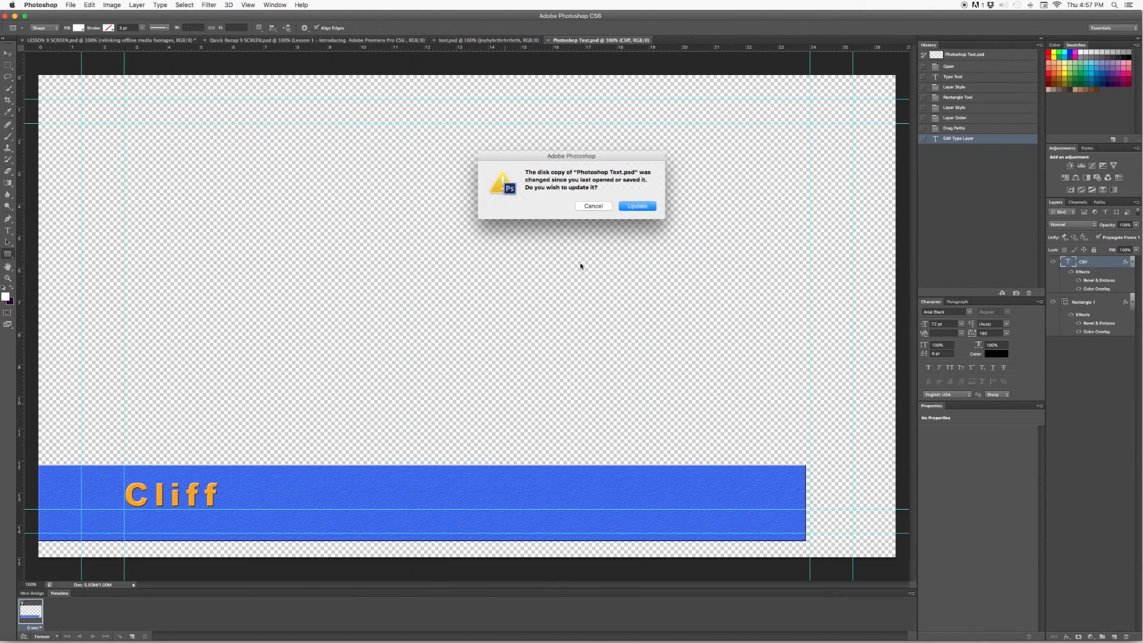
{"action": "left_click", "coordinate": [637, 206]}
Move the Cliff text horizontally to the right end of the blue bar and save the file.
{"action": "key", "text": "v"}
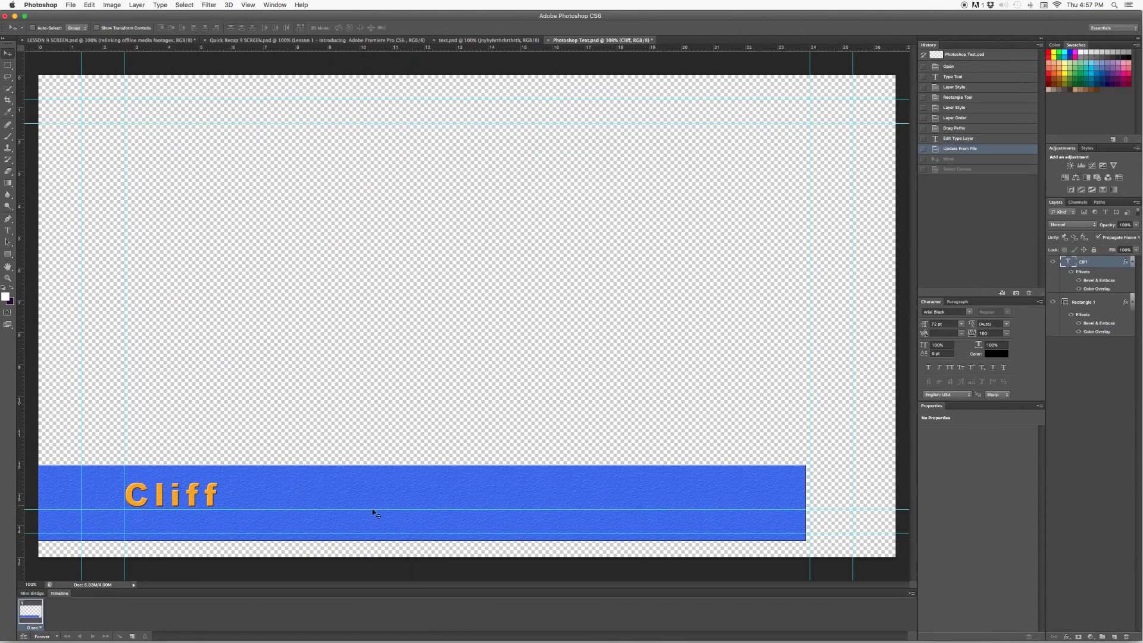
{"action": "left_click_drag", "start_coordinate": [209, 501], "coordinate": [765, 499]}
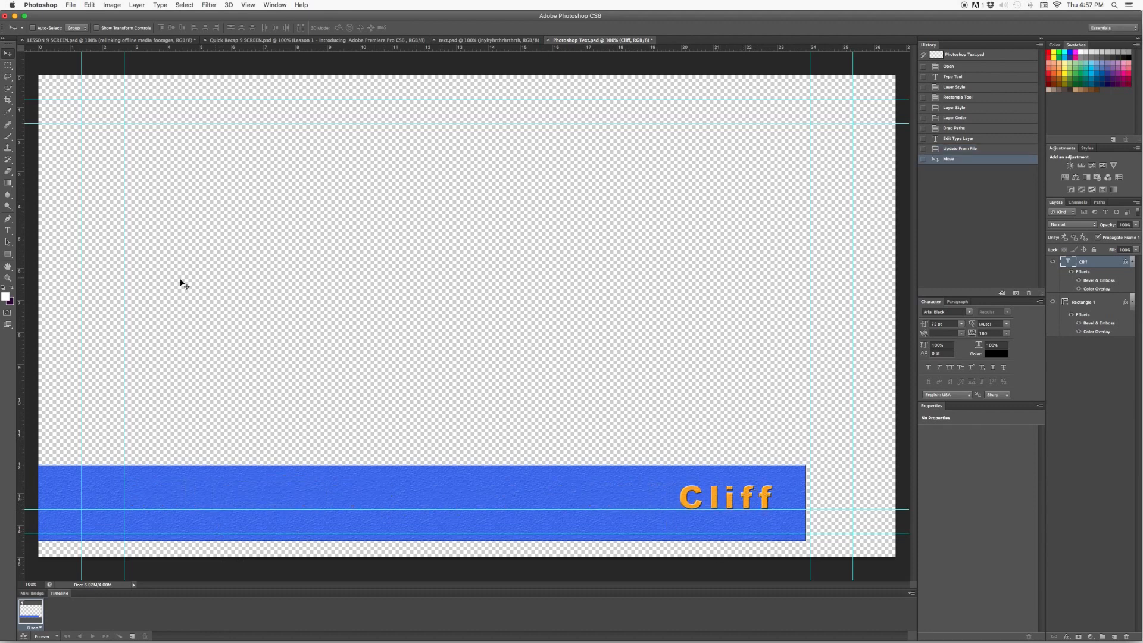
{"action": "key", "text": "super+s"}
Switch back to Premiere Pro and check the edited title over the Cliff clip at about 00;01;31;05.
{"action": "key", "text": "super+Tab"}
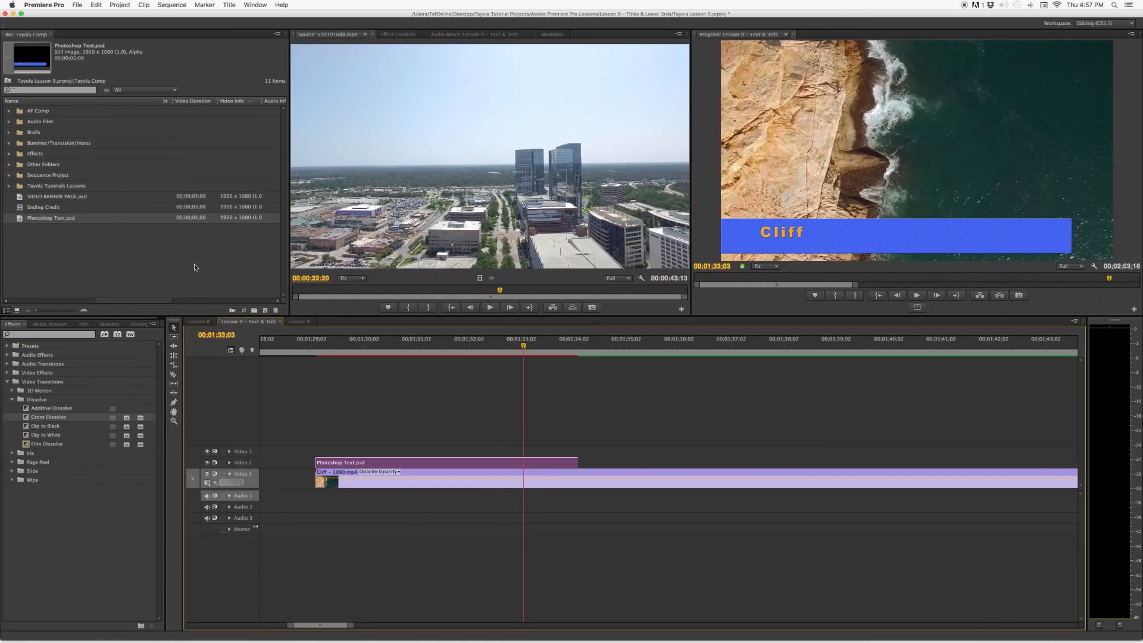
{"action": "left_click", "coordinate": [423, 351]}
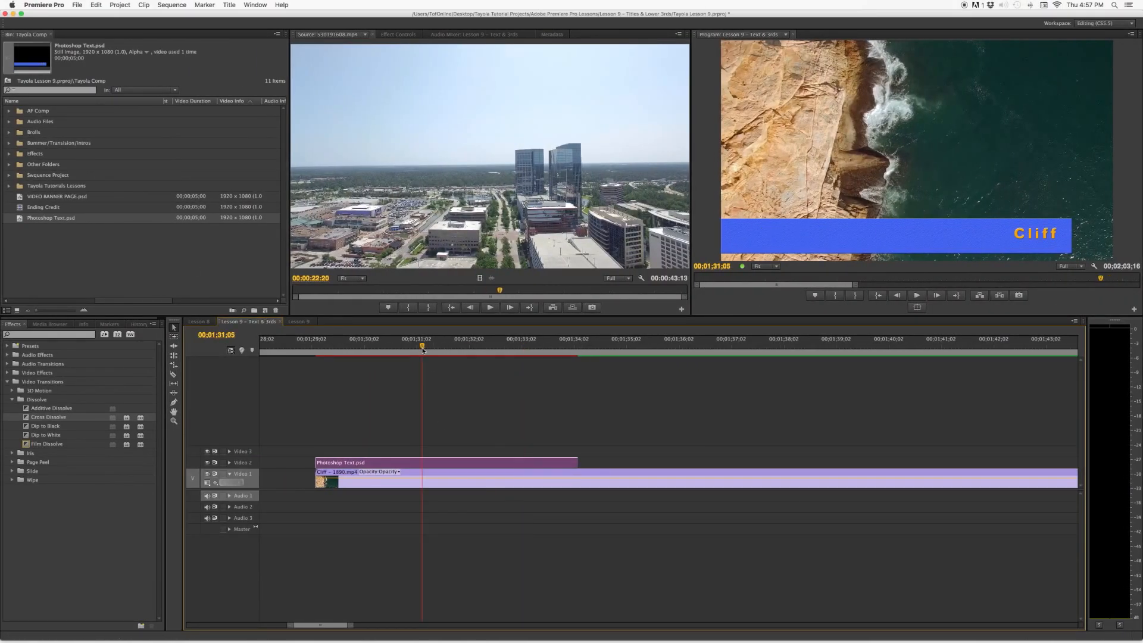
{"action": "left_click", "coordinate": [446, 463]}
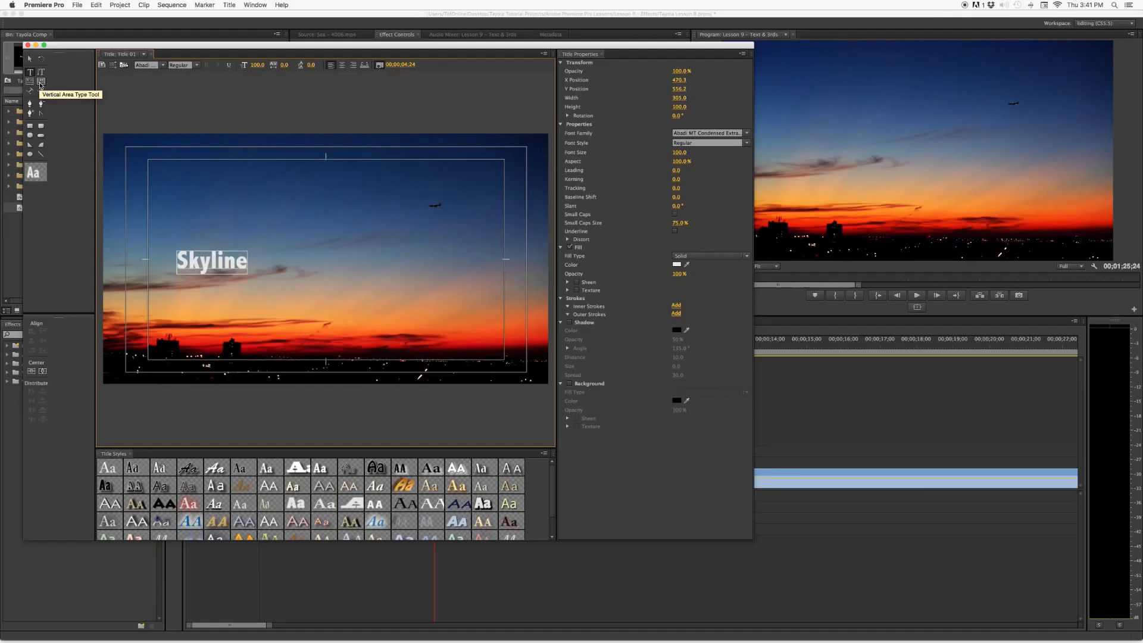
{"action": "left_click", "coordinate": [434, 217]}
{"action": "type", "text": "skyline"}
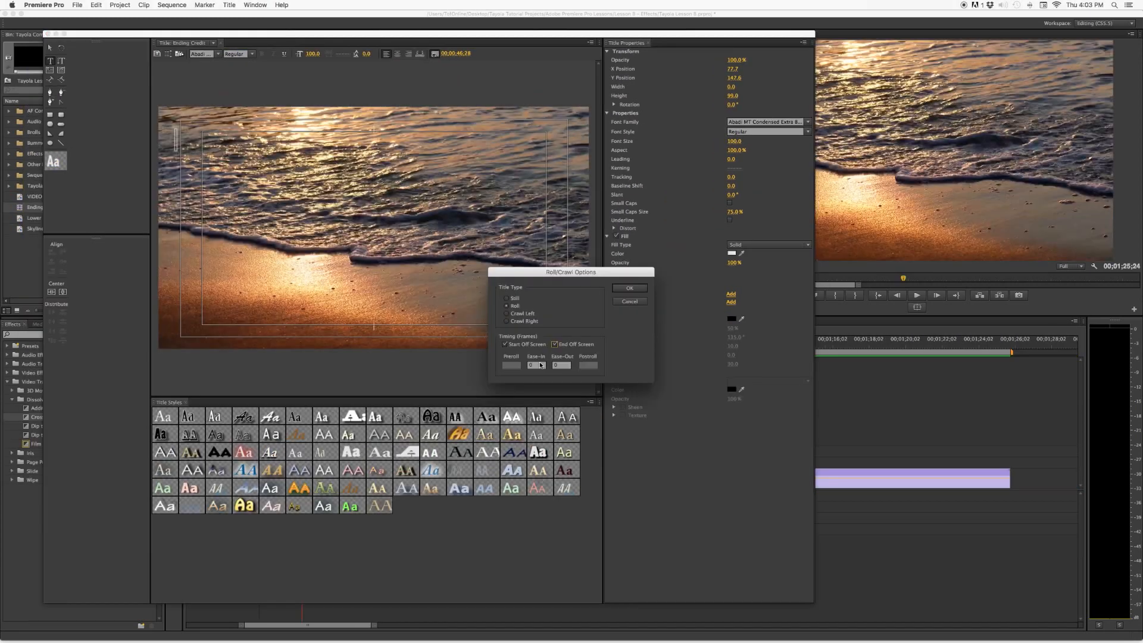
{"action": "type", "text": "old demographic from teaching them on the beginner level to intermediate level."}
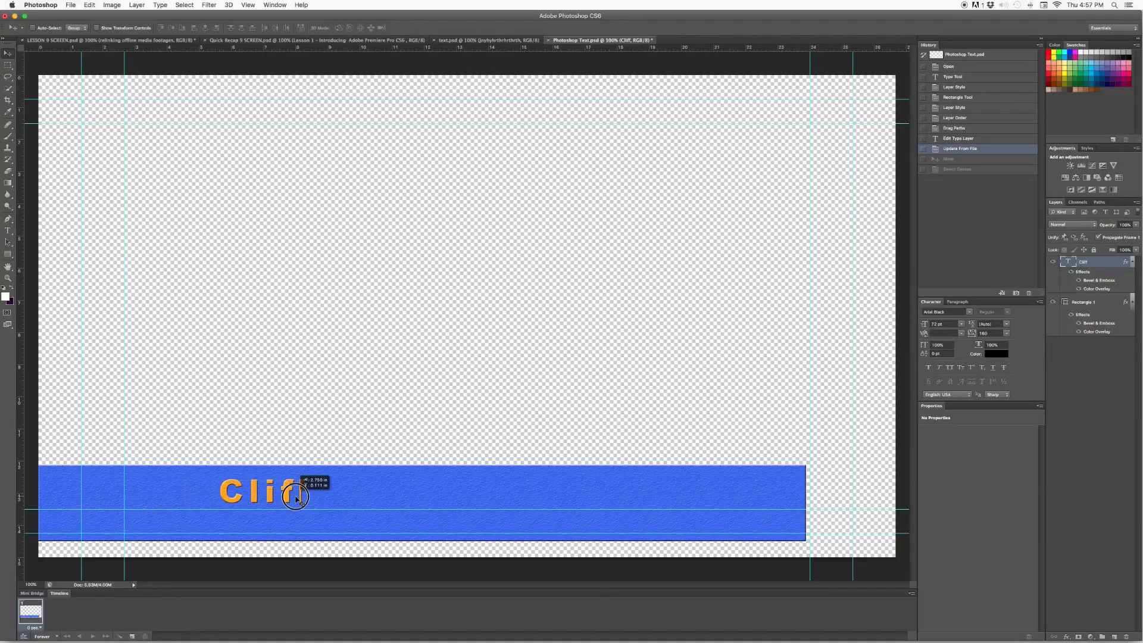
{"action": "left_click_drag", "start_coordinate": [296, 497], "coordinate": [754, 497]}
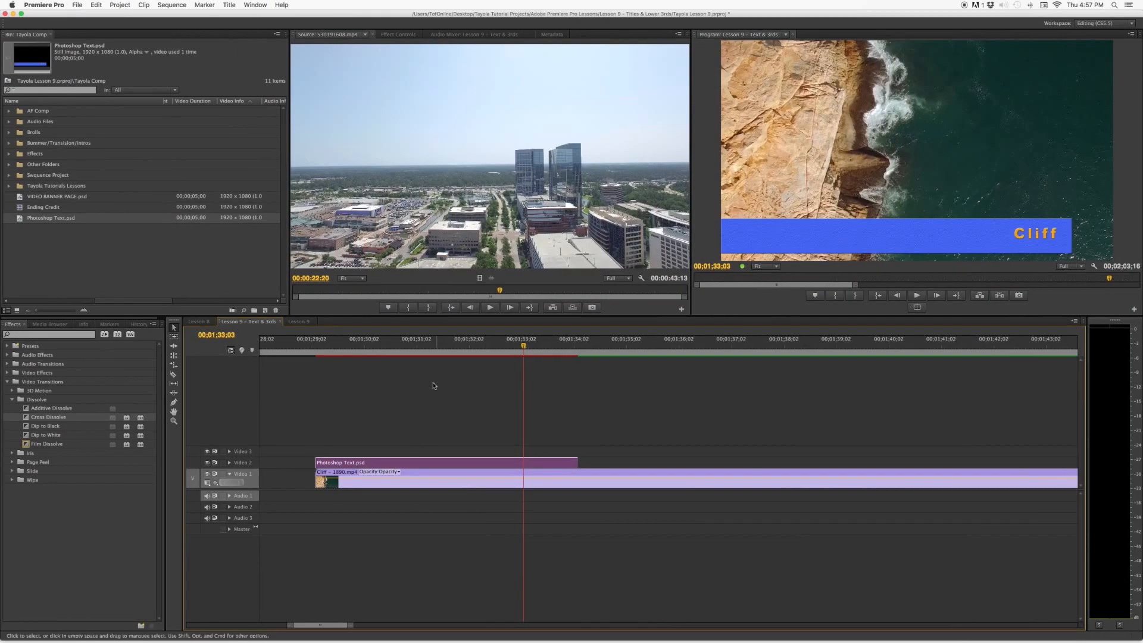